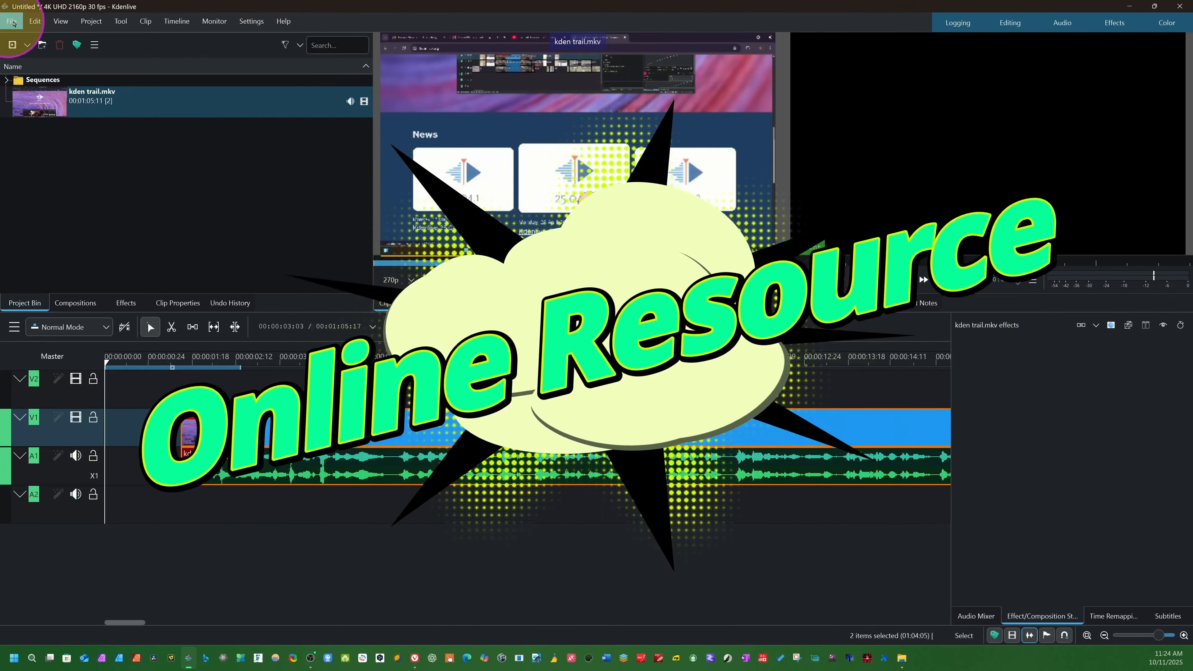
Show the Online Resources panel in the workspace
left_click(36, 21)
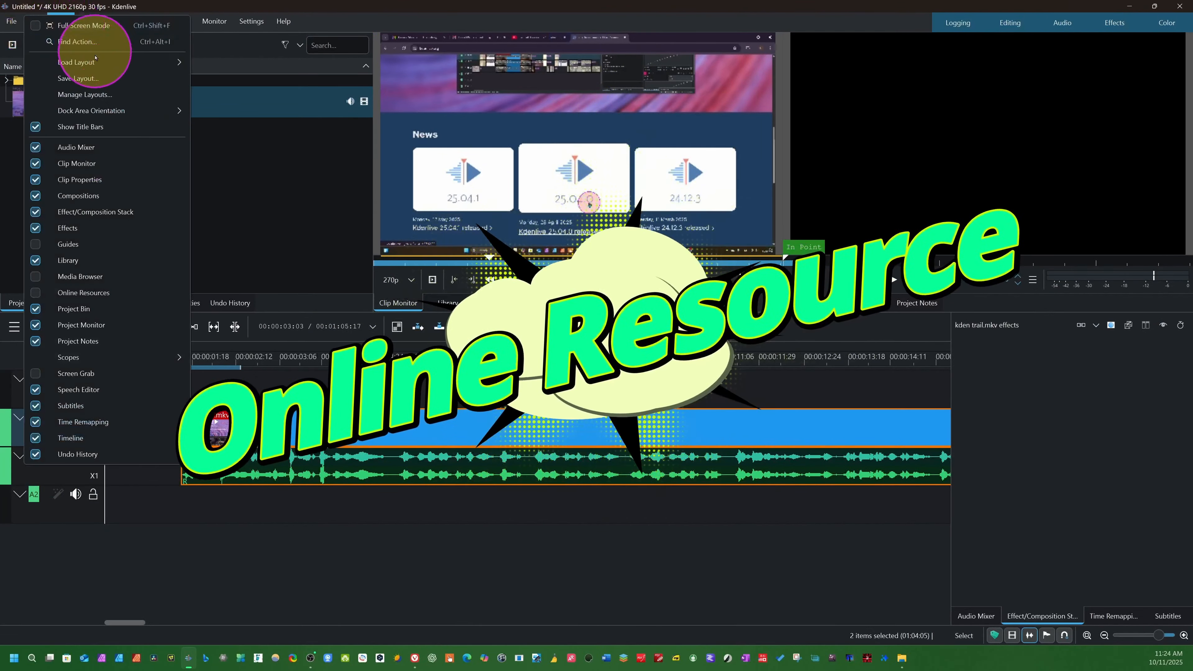
mouse_move(61, 21)
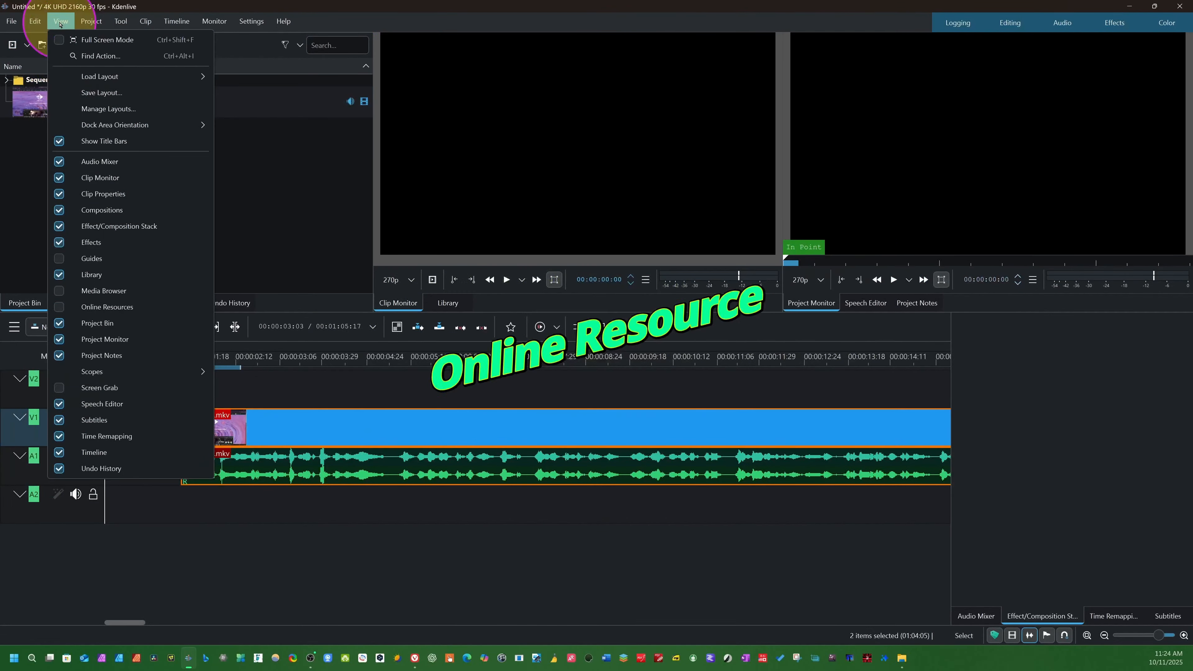
left_click(57, 307)
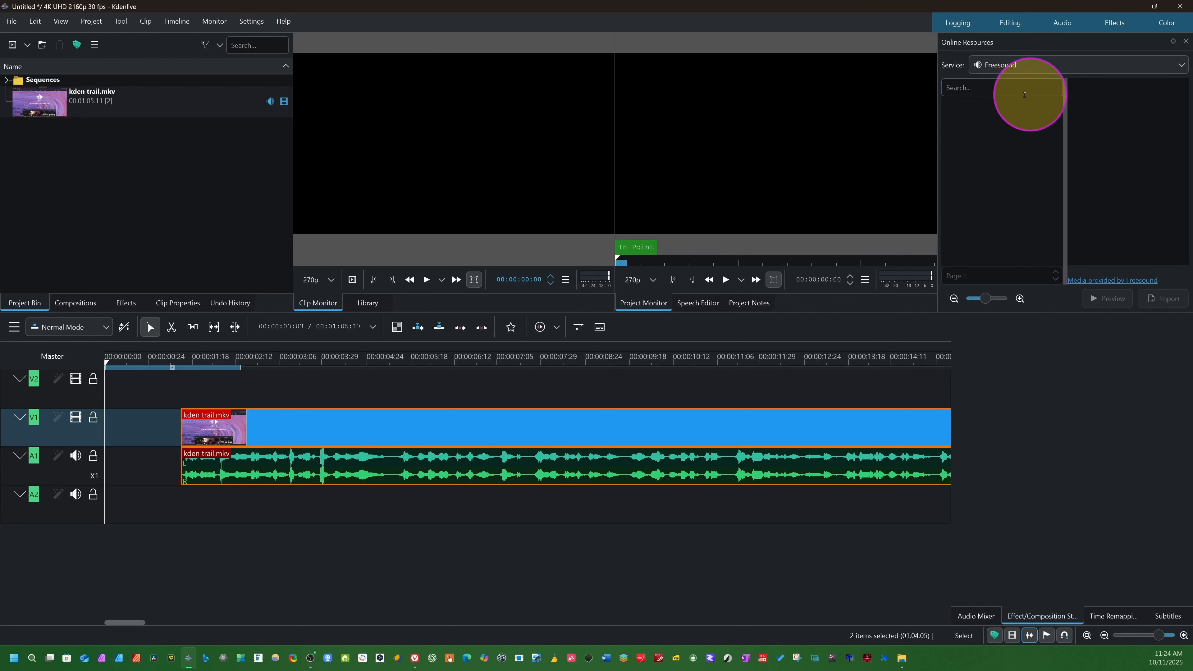
Search Freesound for "intro" and look through the audio results
left_click(971, 88)
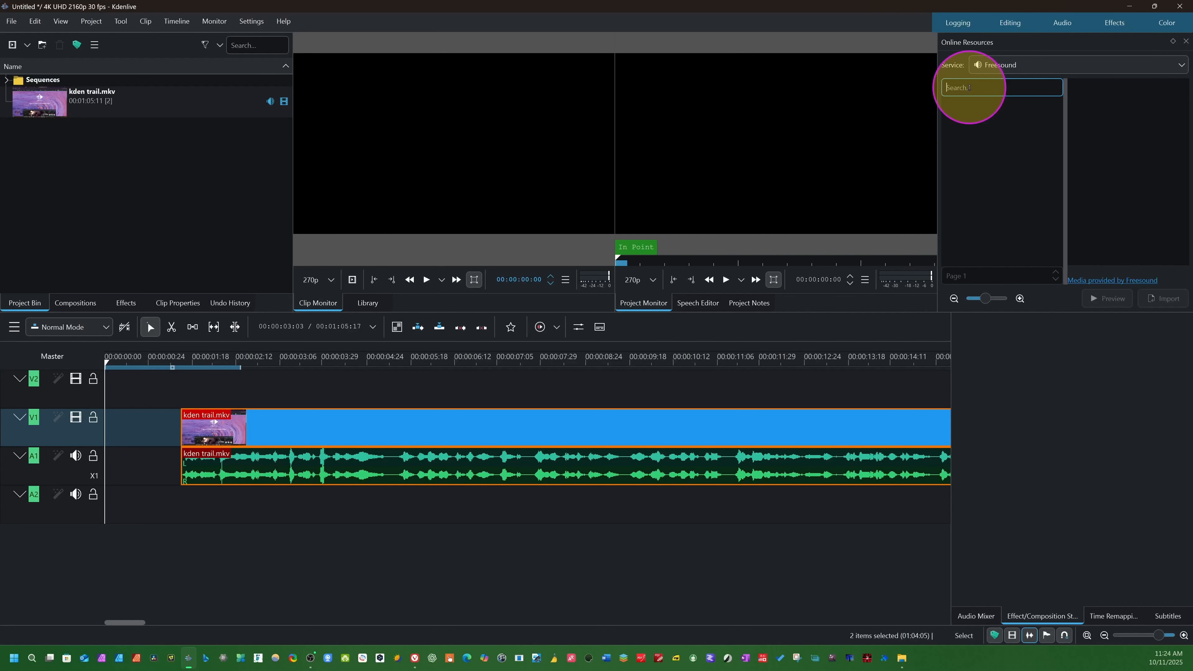
type("intro")
key("Return")
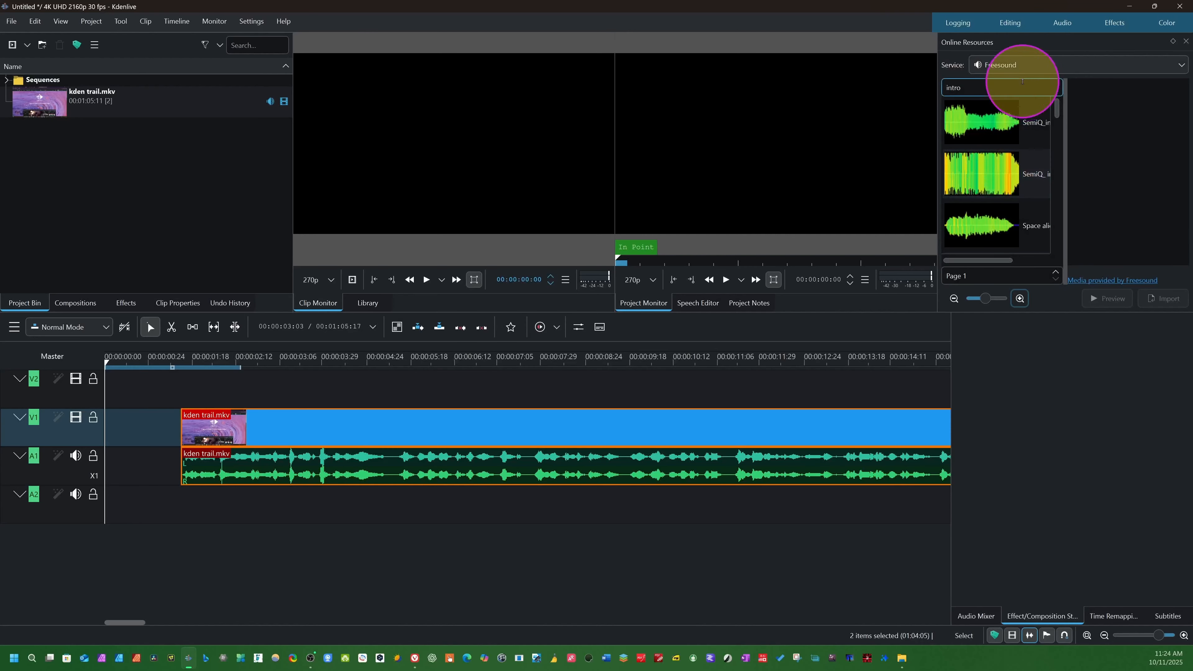
scroll(993, 181, "down", 5)
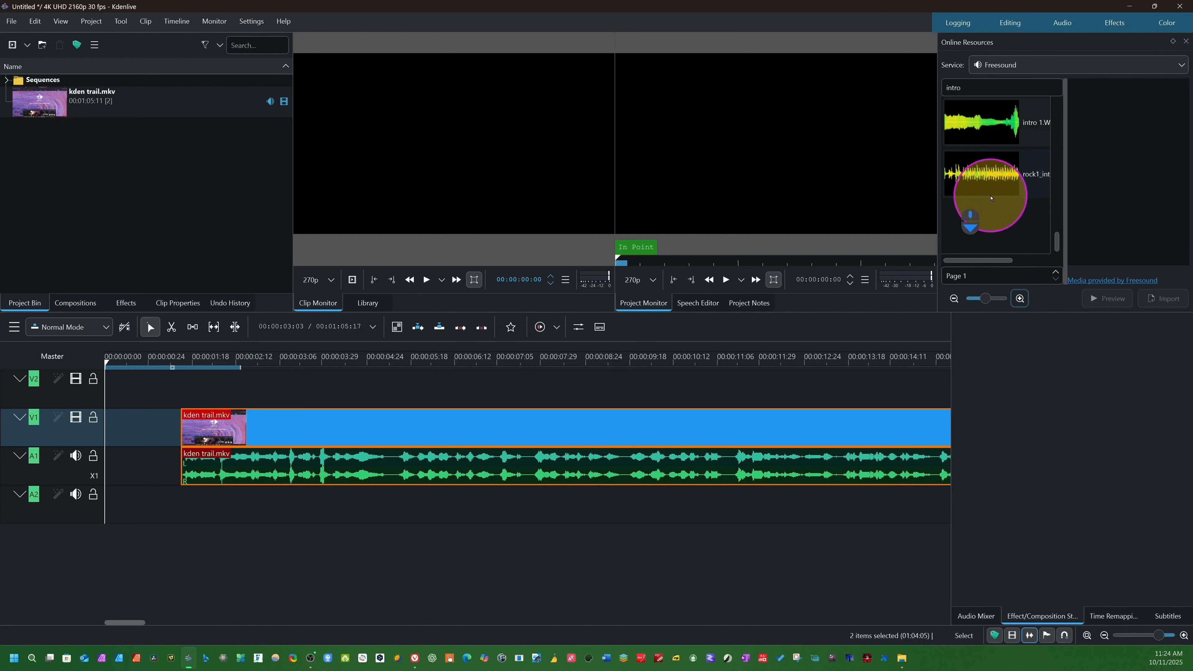
scroll(992, 198, "up", 5)
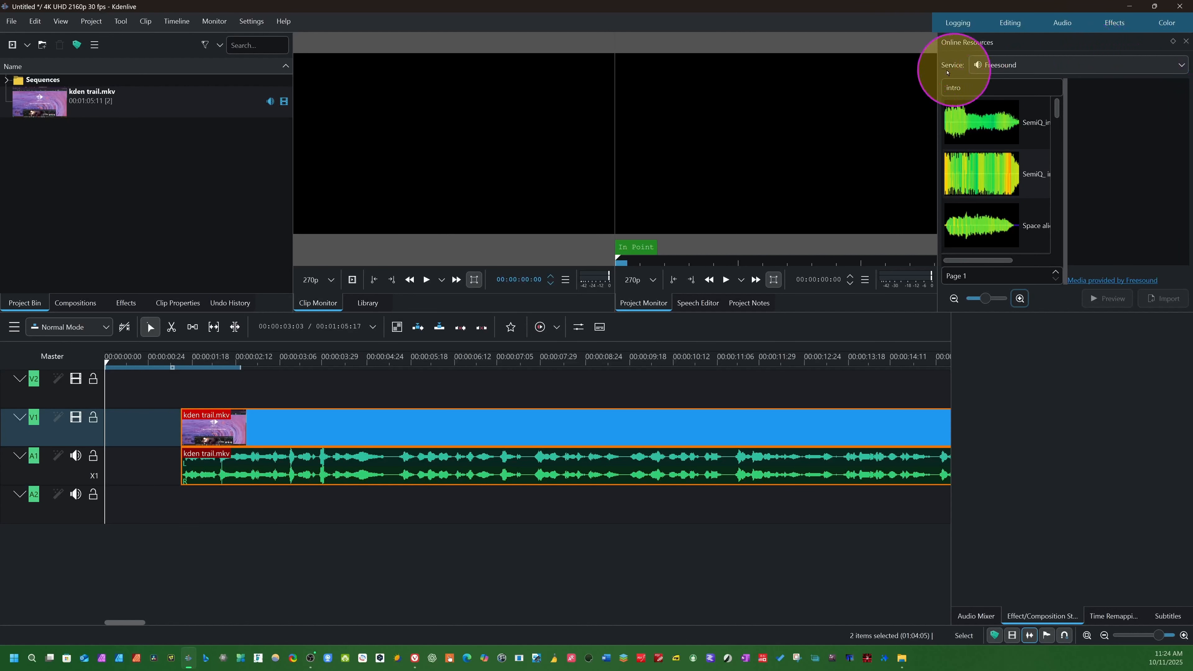
Switch the online service to Pexels Video and select the blue and purple speeding-lights video among the "intro" results
left_click(1166, 64)
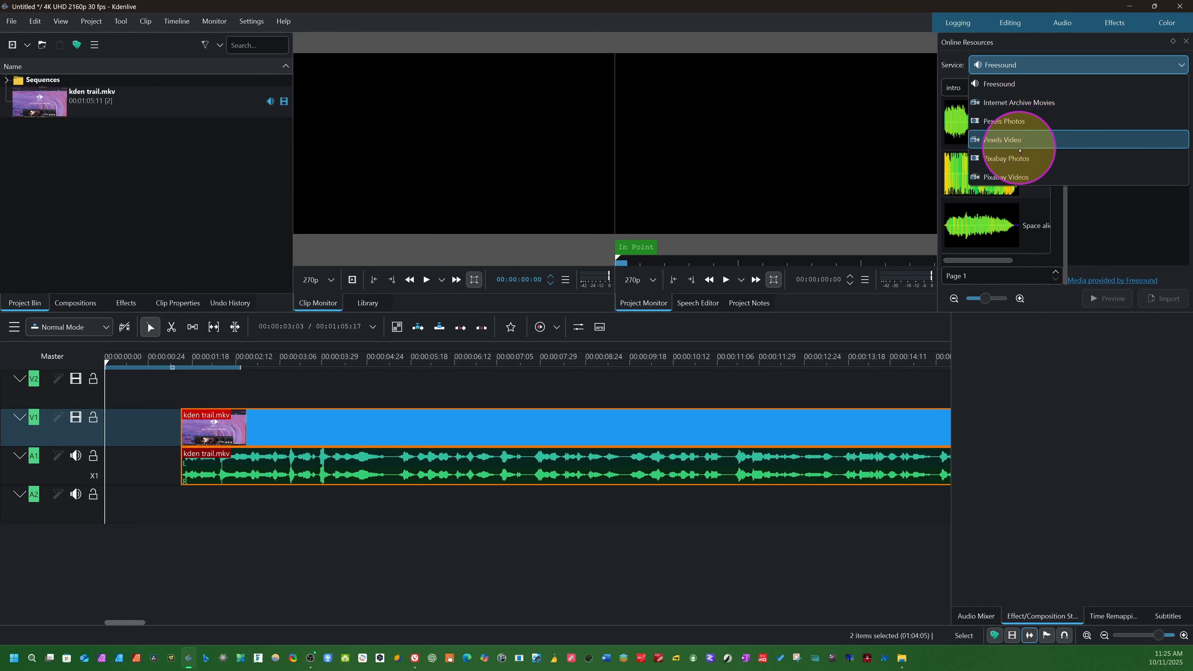
left_click(1036, 141)
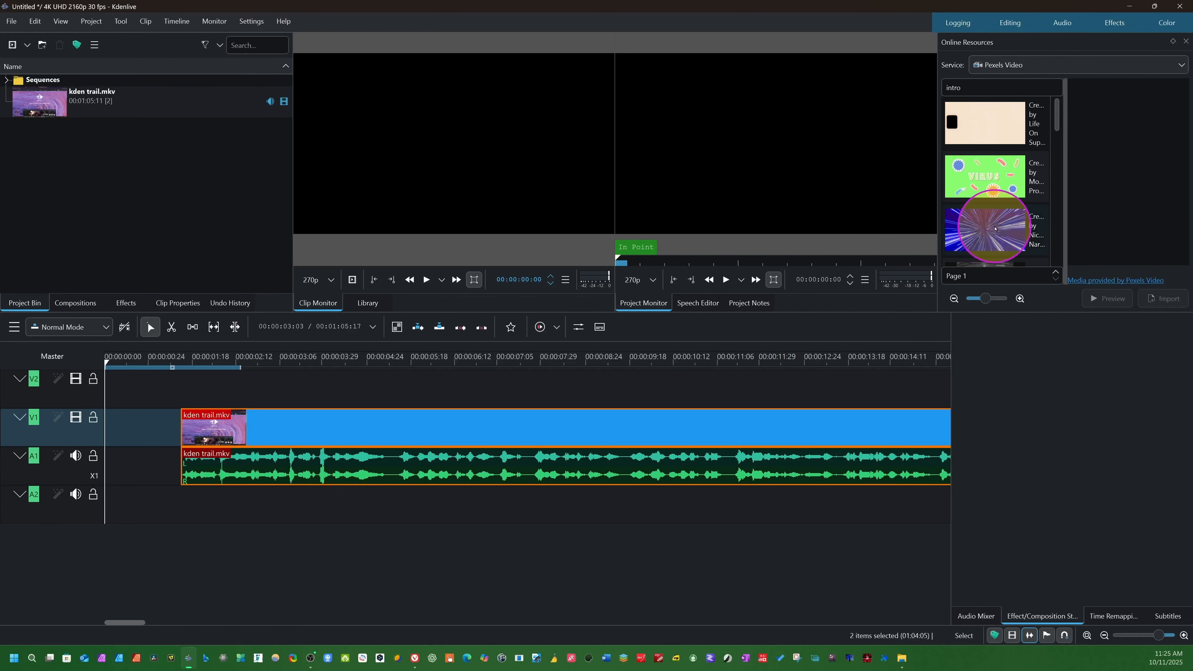
scroll(1003, 225, "down", 5)
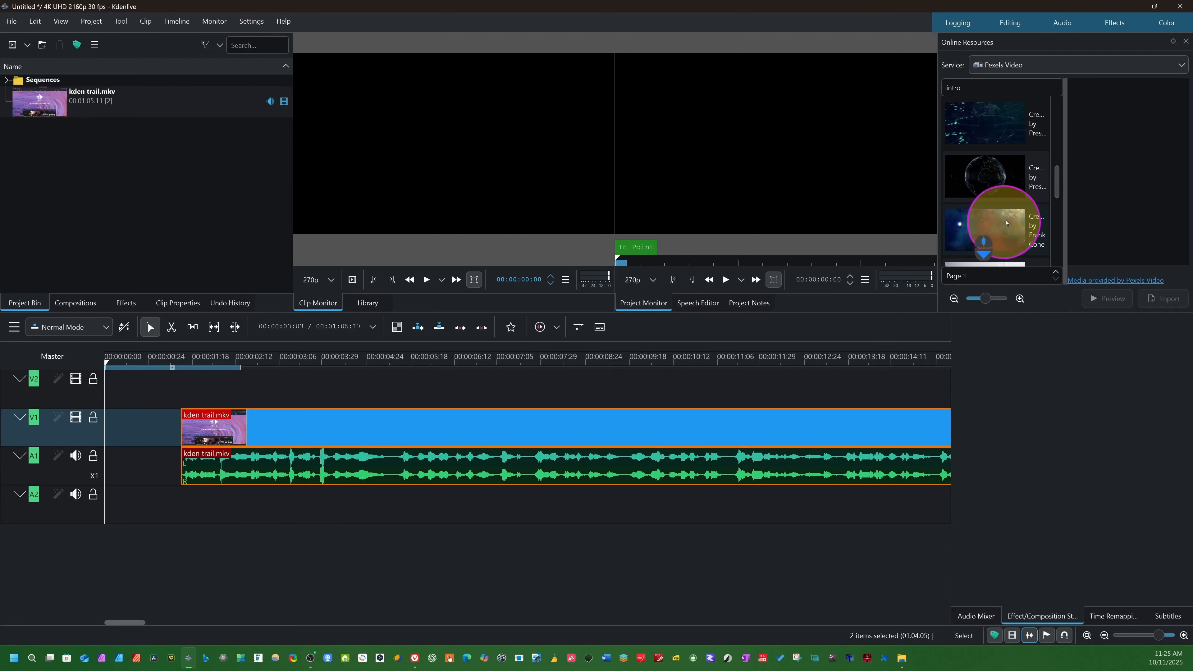
scroll(1016, 229, "up", 5)
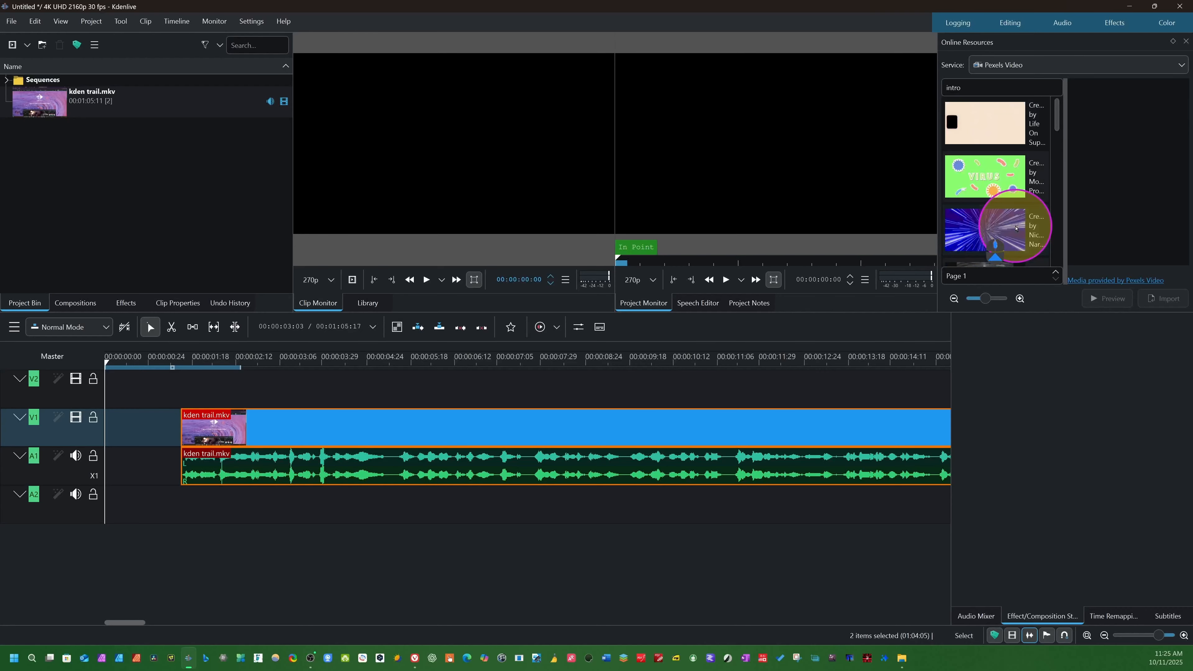
left_click(991, 234)
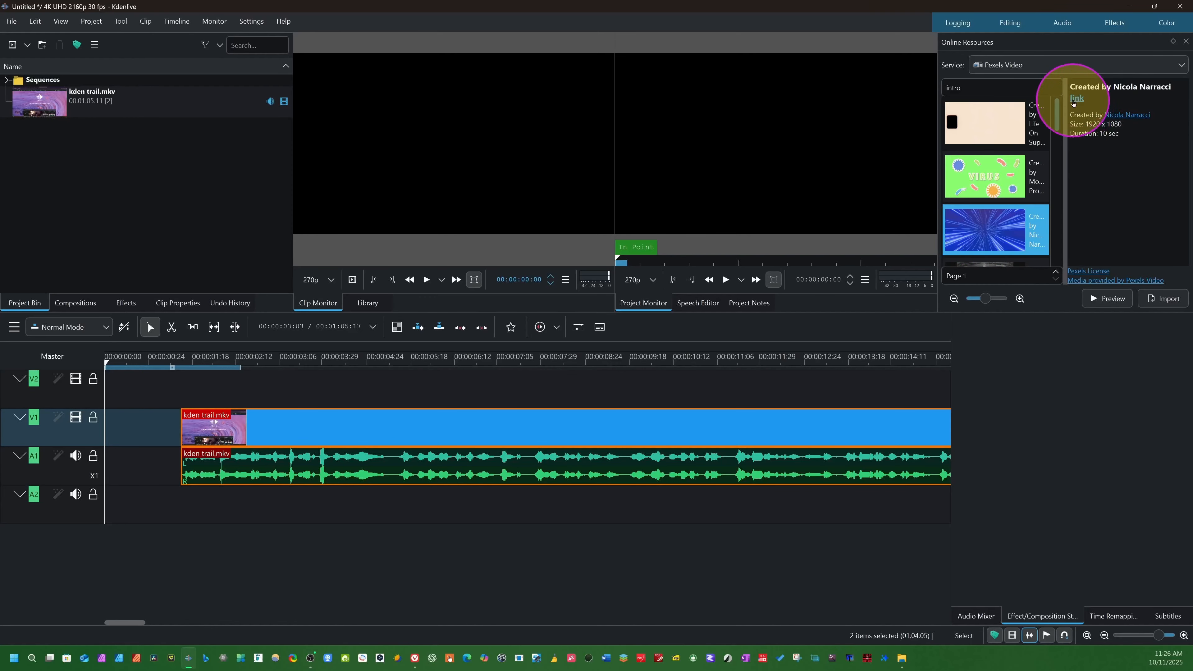
Open the selected video's Pexels page and save the free download 12239655_1920_1080_30fps.mp4
left_click(1073, 99)
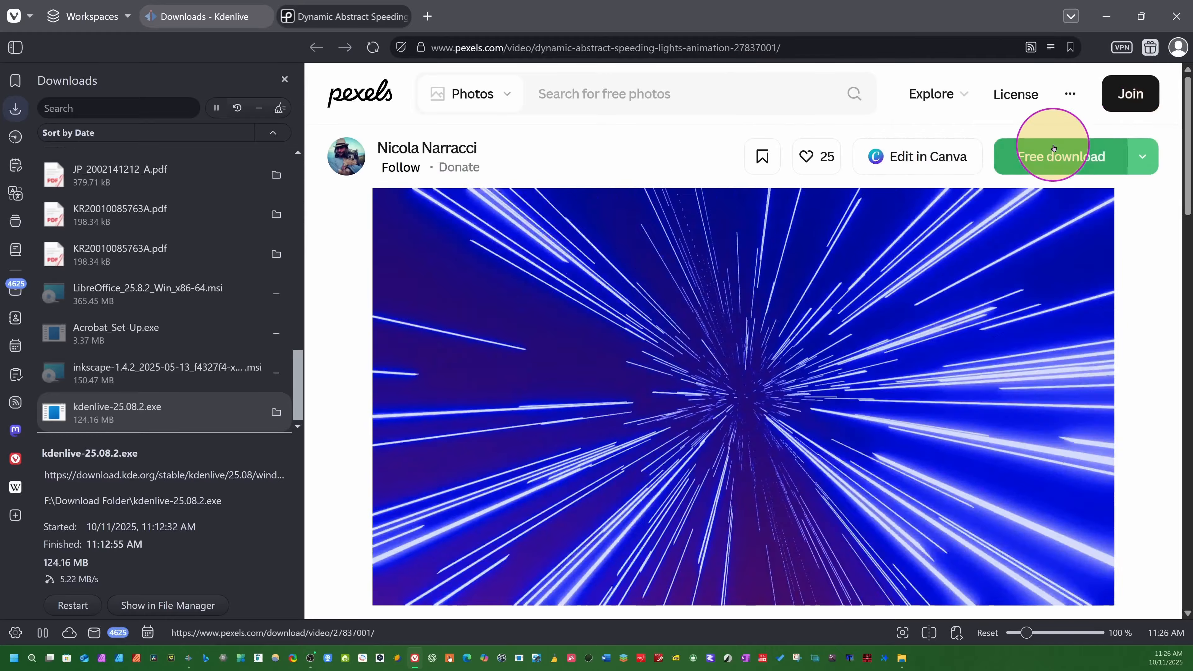
left_click(1039, 158)
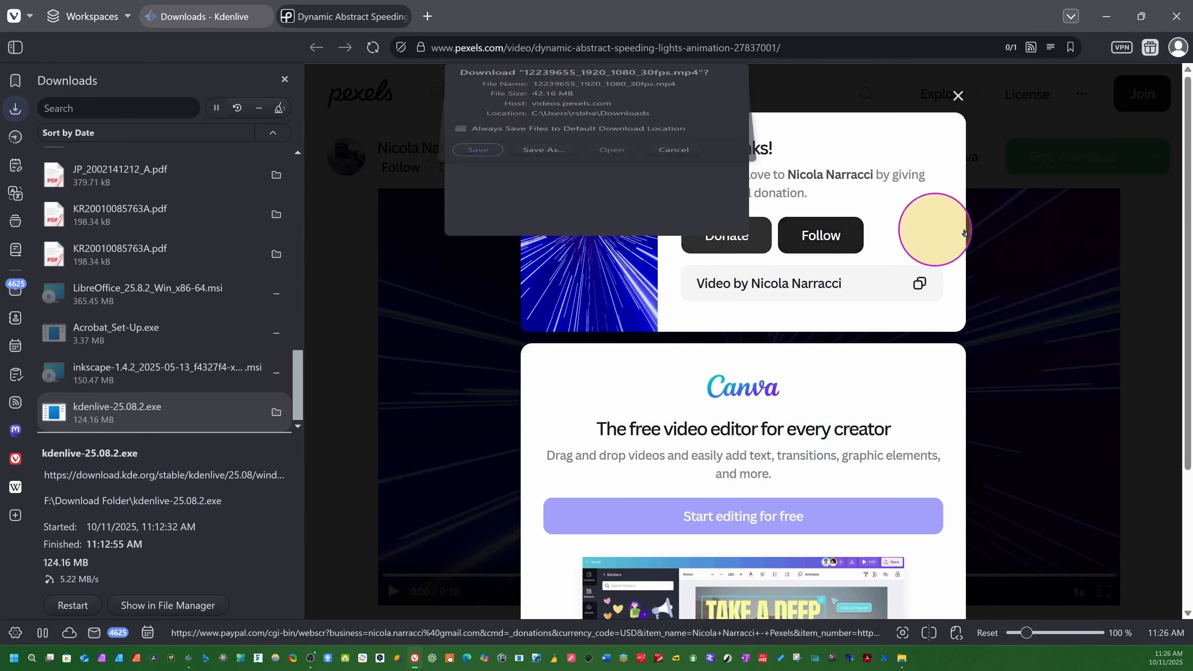
left_click(543, 211)
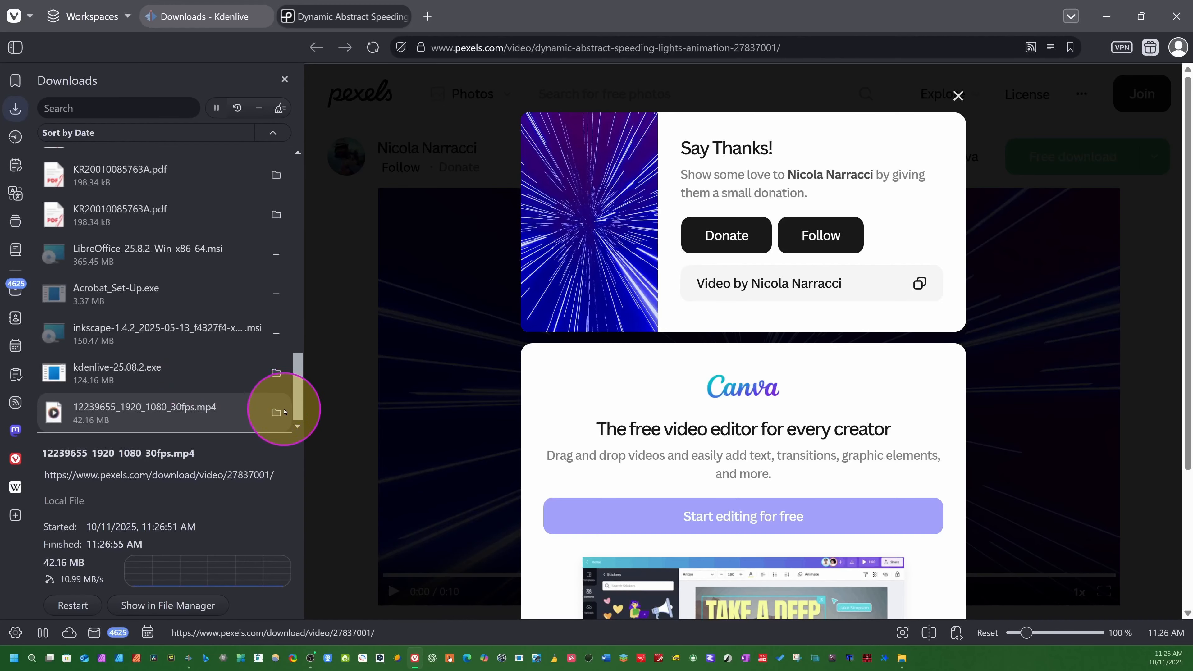
Show the downloaded 12239655_1920_1080_30fps.mp4 in its folder and add it to the Kdenlive project bin
left_click(274, 413)
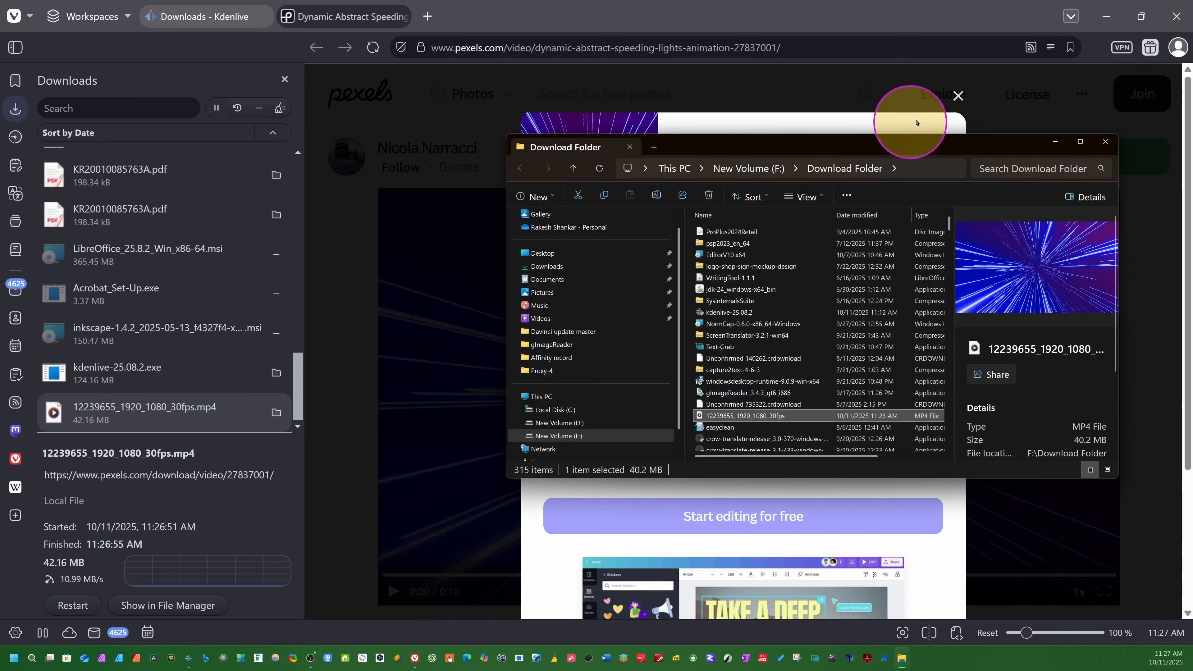
left_click(1075, 118)
left_click(1106, 17)
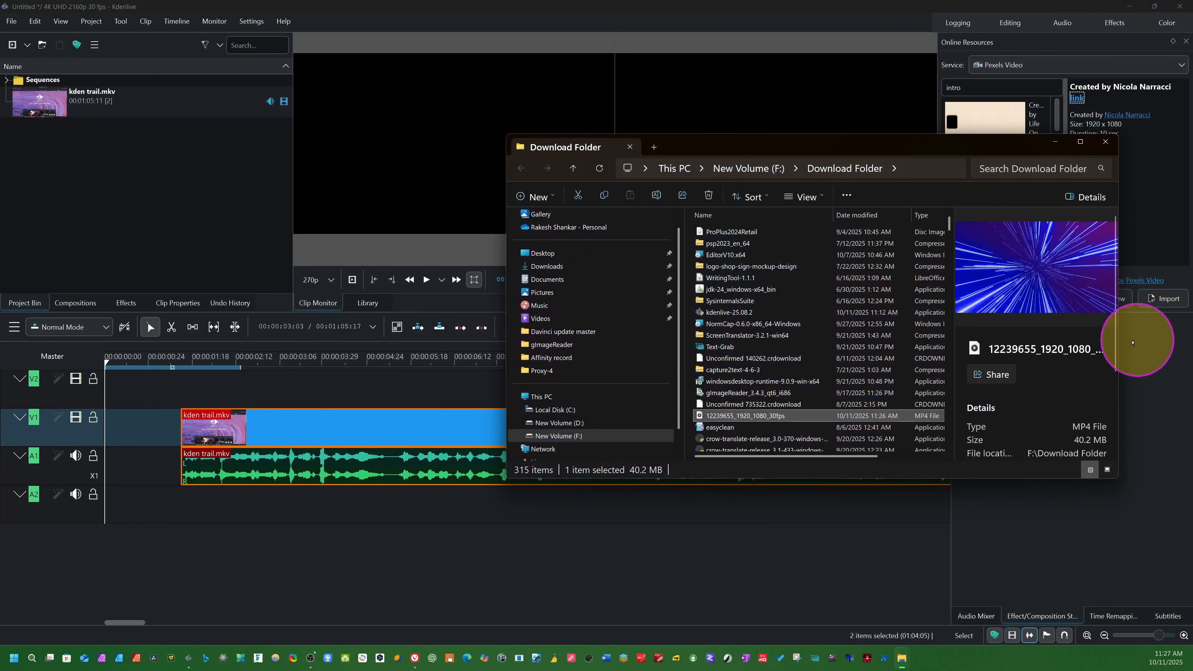
left_click_drag(860, 415, 76, 202)
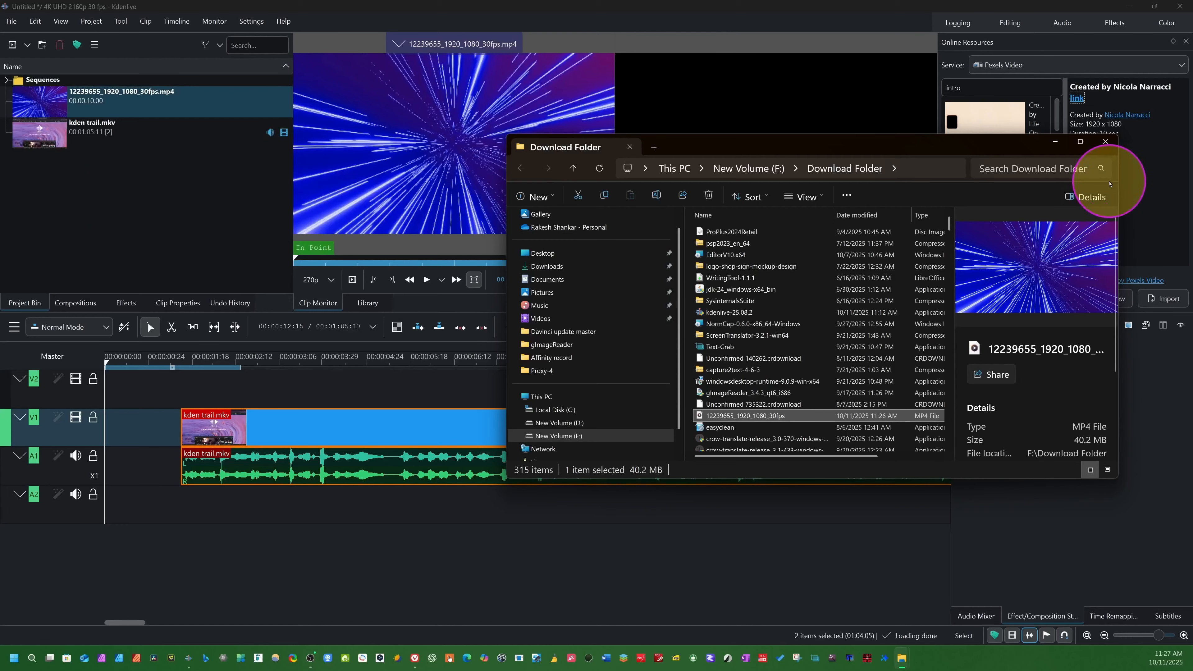
left_click(1053, 142)
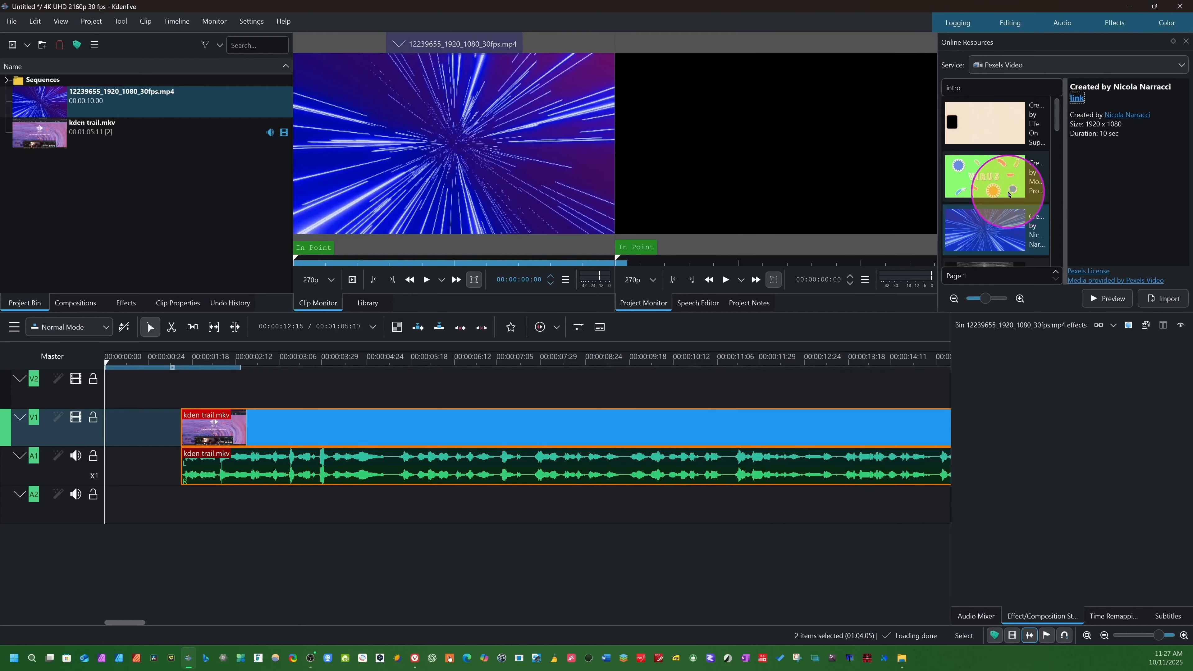
scroll(1017, 220, "down", 3)
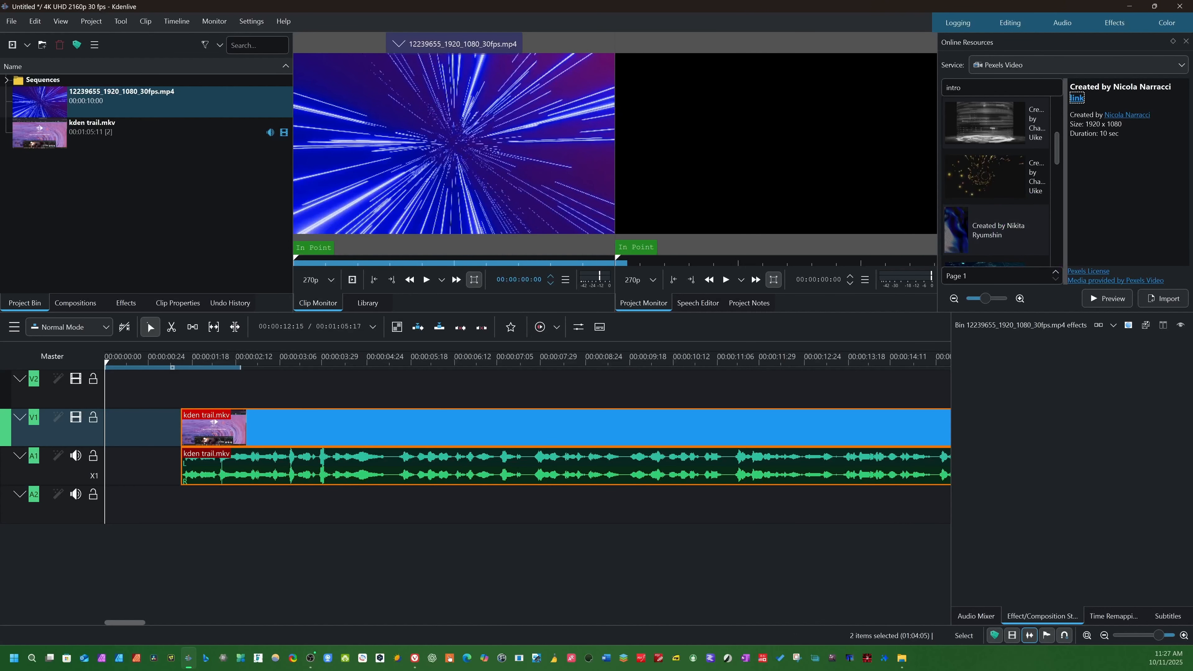
Insert the 12239655_1920_1080_30fps.mp4 clip at the start of track V1 and shorten its end to about 2 seconds
left_click(82, 111)
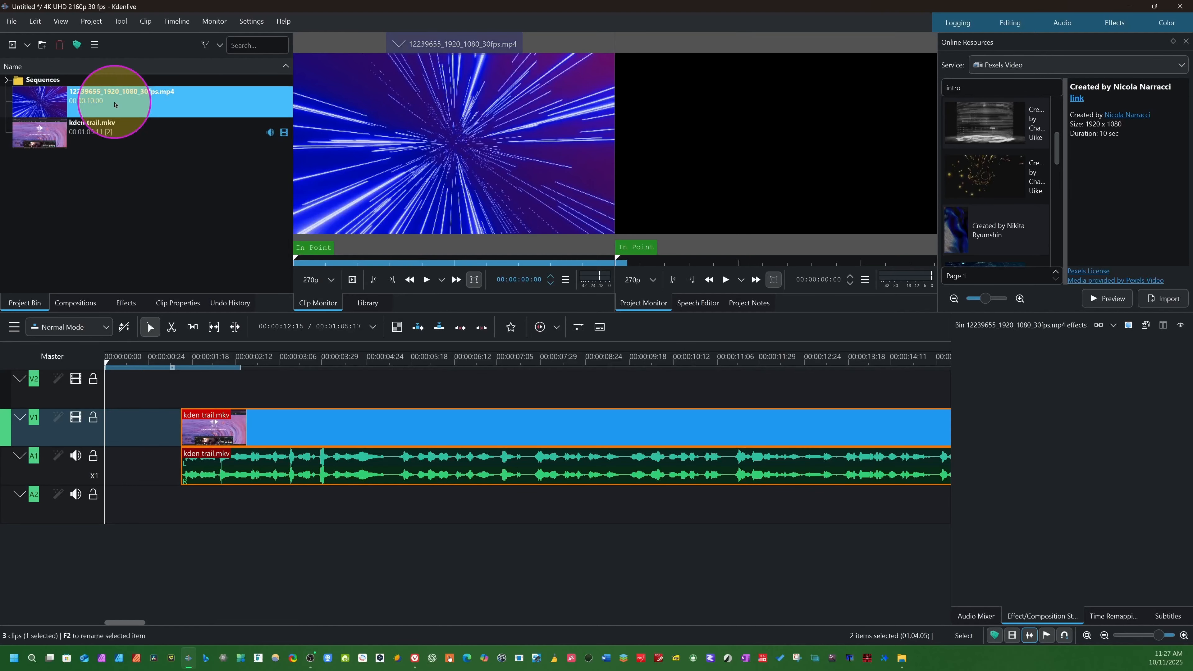
key("v")
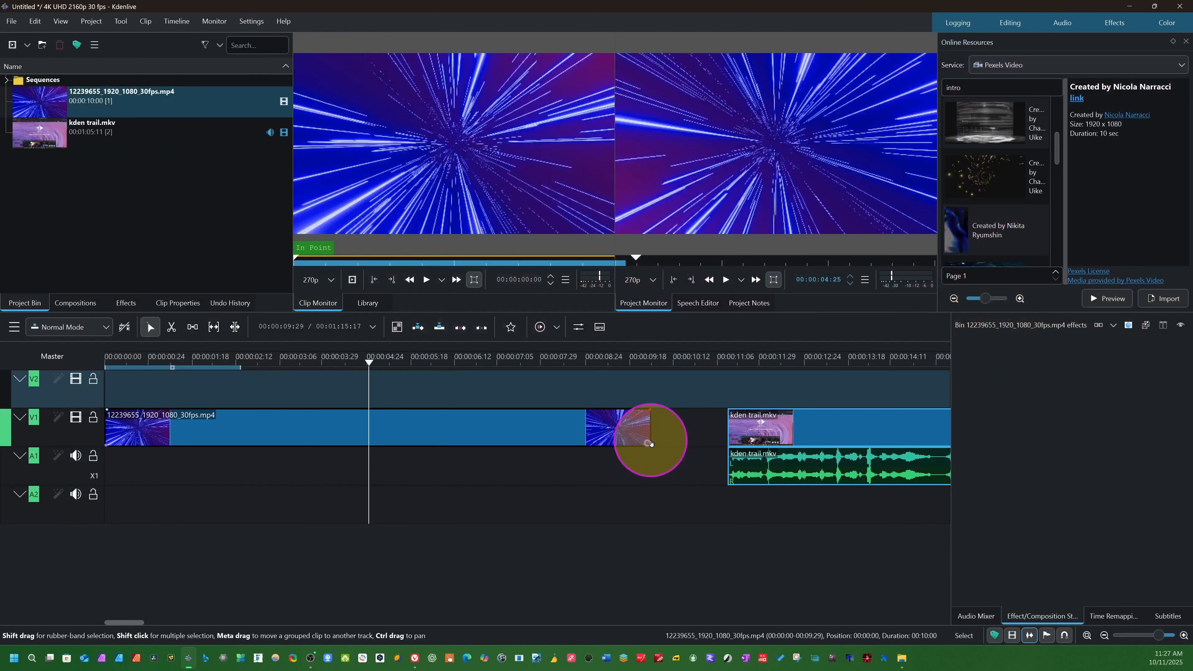
left_click_drag(650, 436, 223, 421)
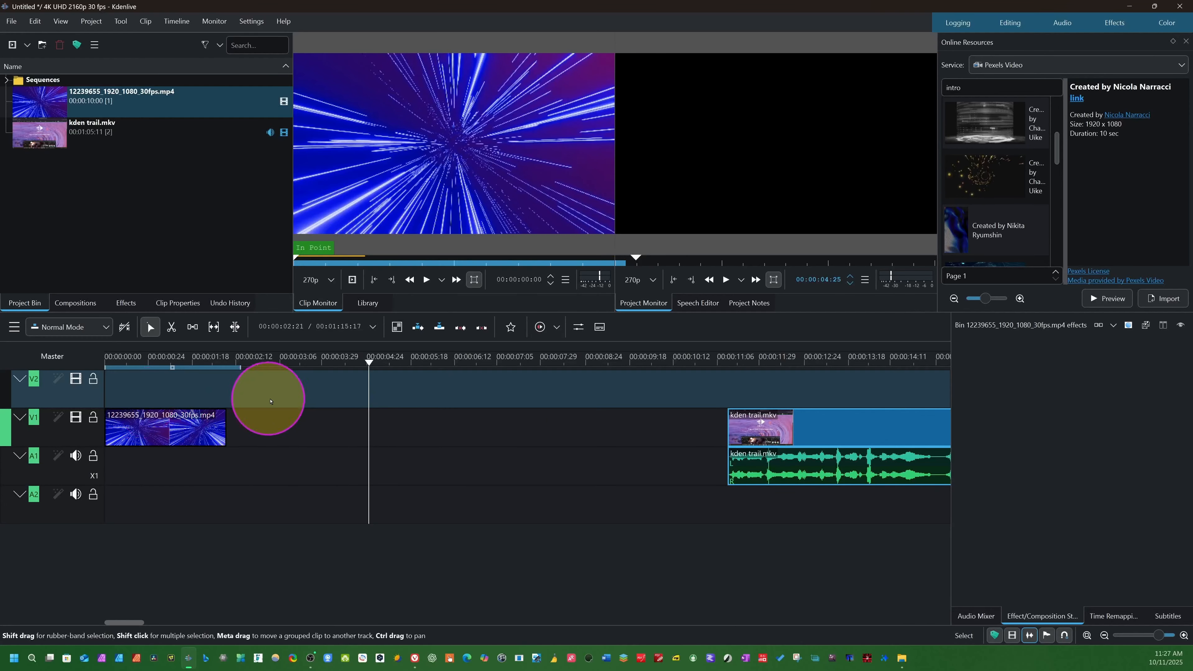
Play back the shortened intro clip and remove the empty space between it and kden trail.mkv on track V1
left_click(125, 412)
key("space")
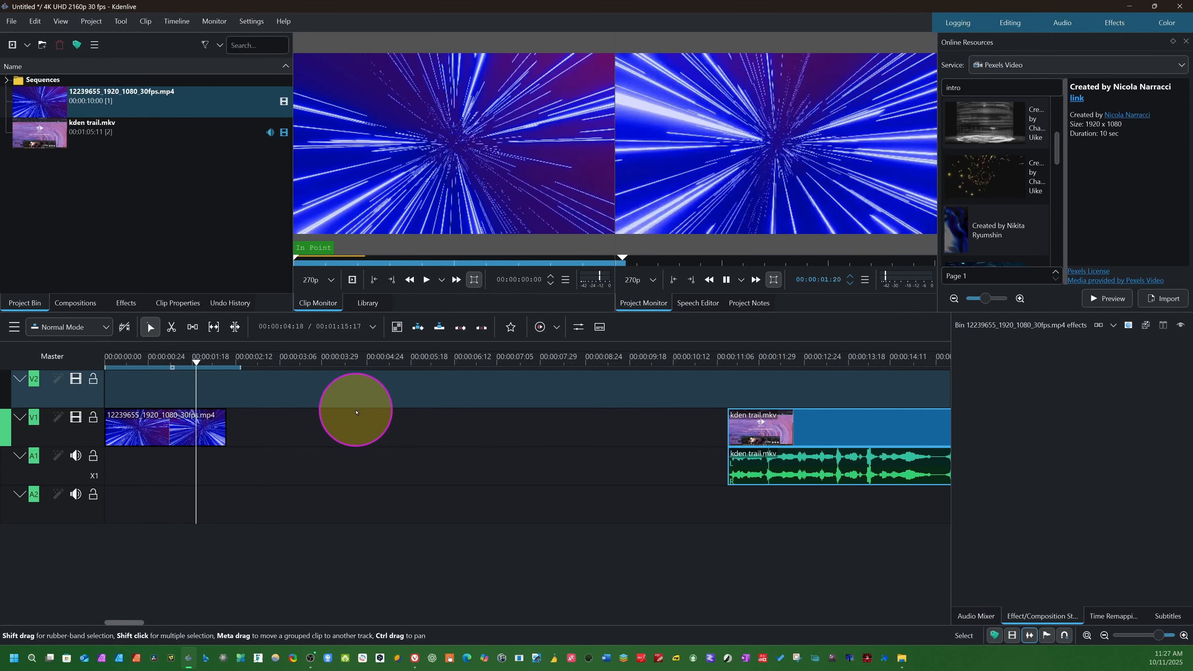
left_click(368, 429)
left_click(285, 421)
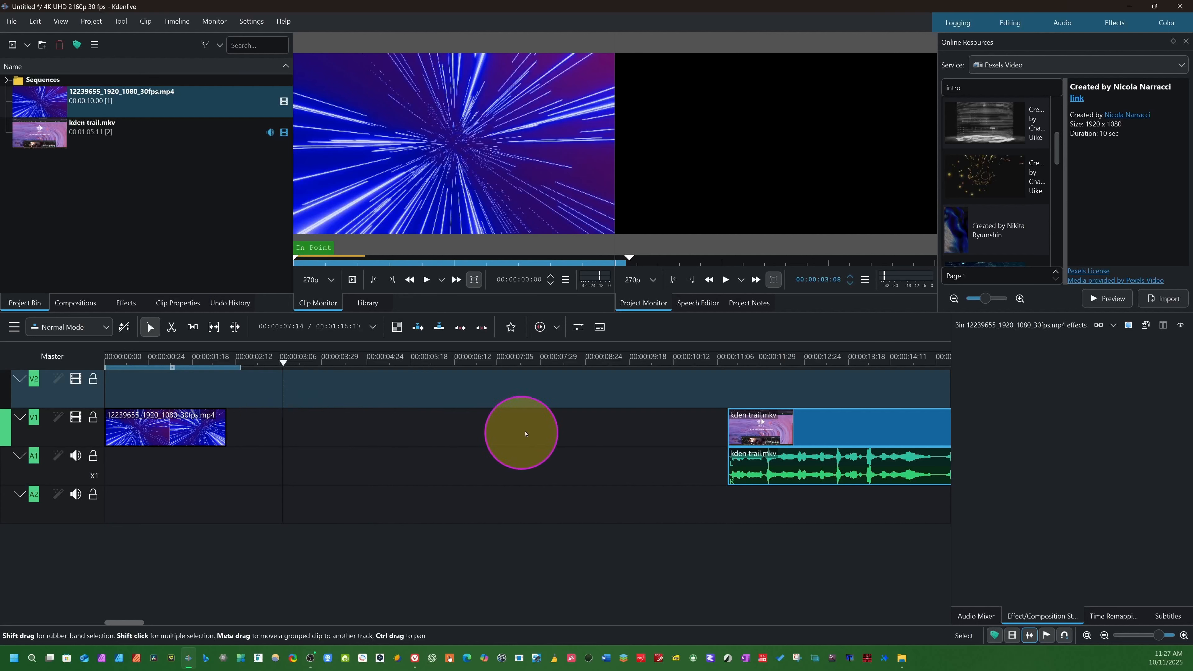
left_click(583, 429)
right_click(456, 430)
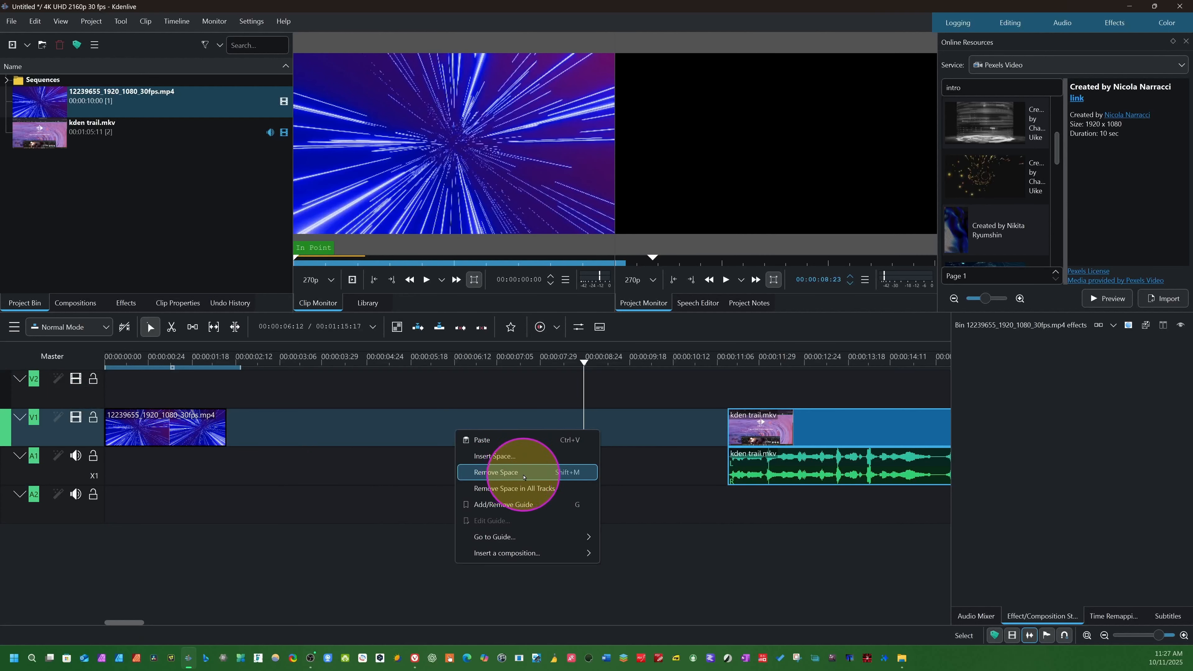
left_click(531, 472)
left_click(284, 416)
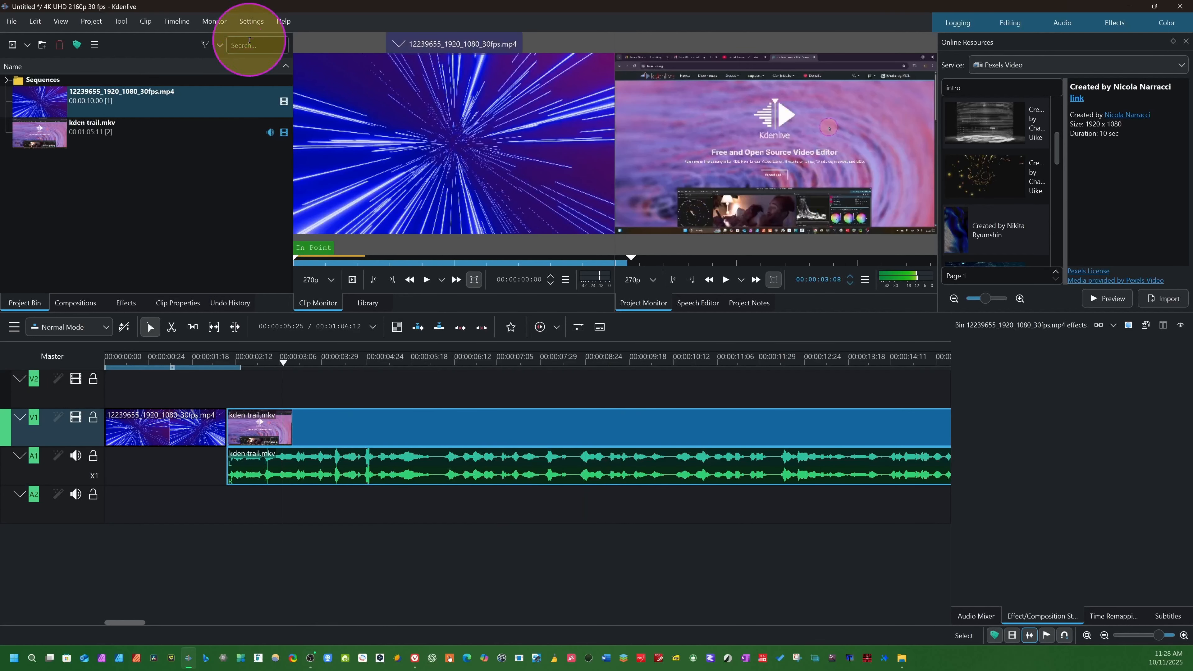
Open the keyboard shortcut configuration and look through its list of actions
left_click(252, 21)
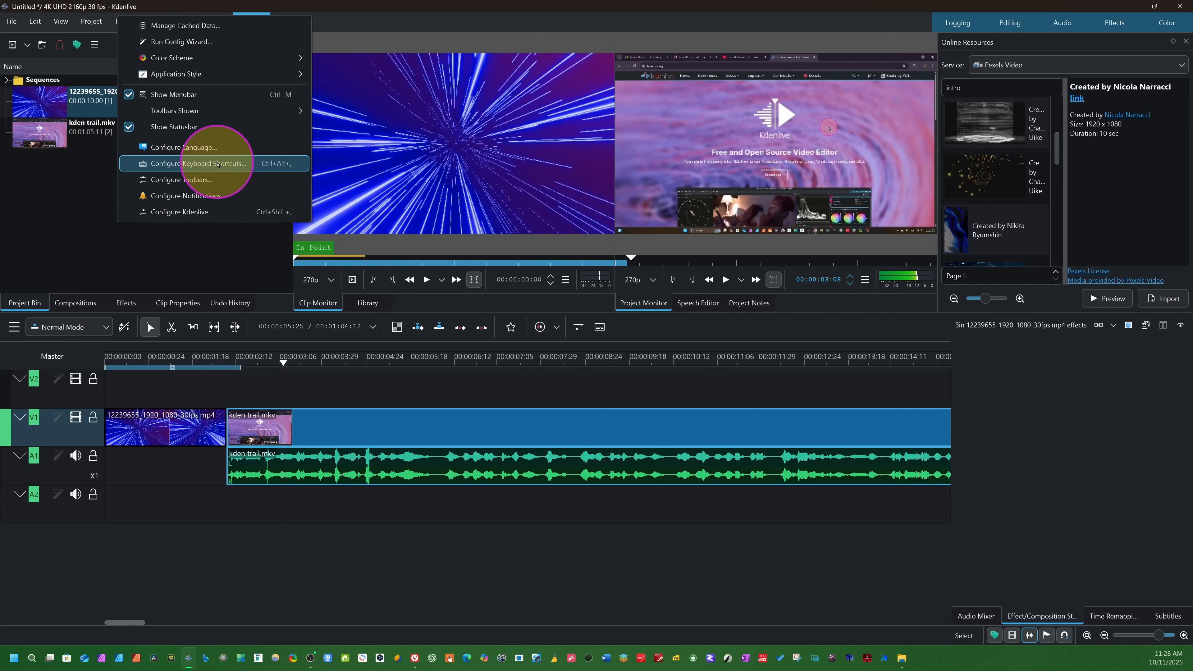
left_click(218, 164)
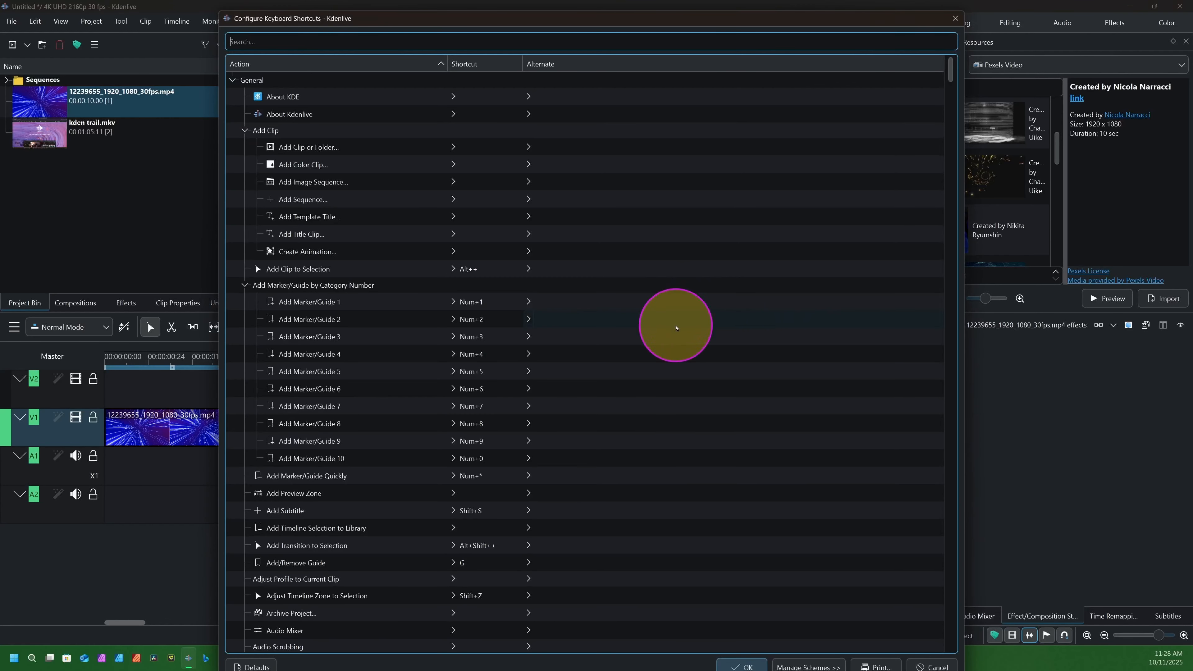
scroll(506, 413, "down", 15)
scroll(299, 353, "up", 15)
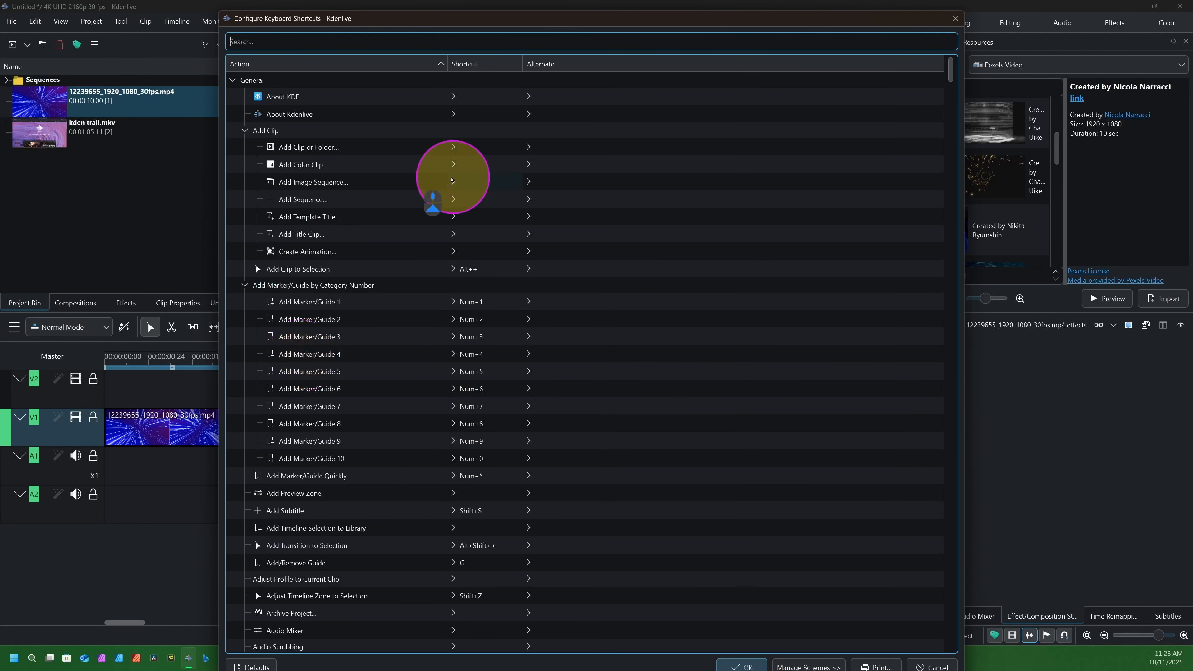
scroll(440, 417, "down", 15)
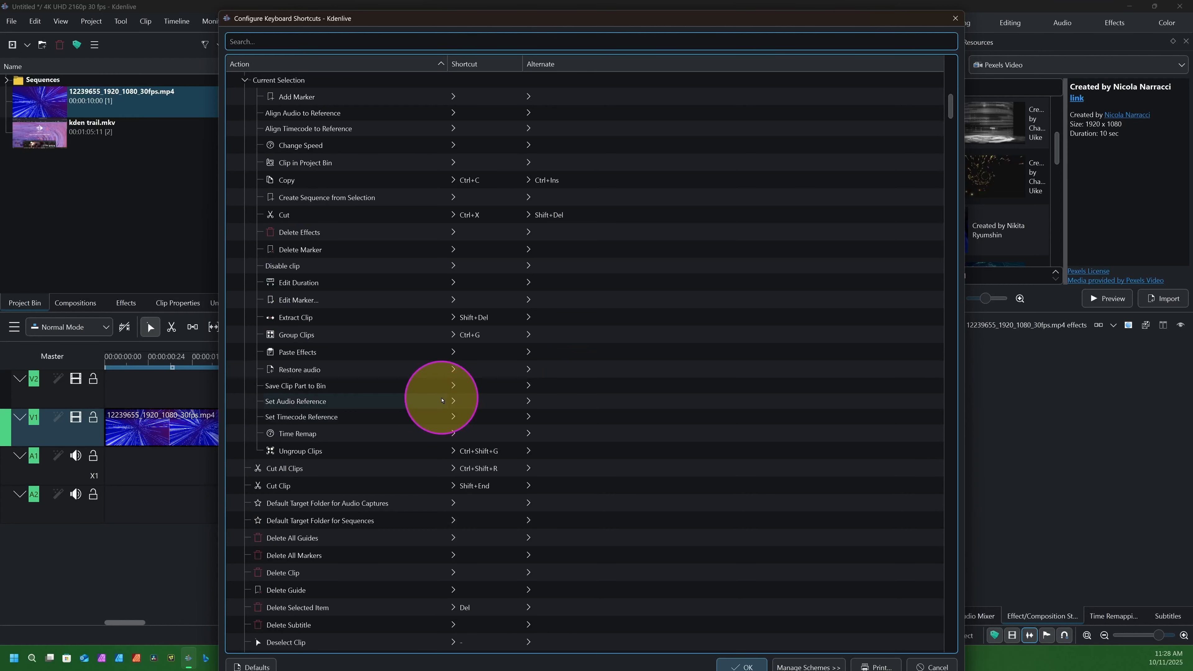
Try the custom shortcut option for the Set Audio Reference and Copy actions, and close the shortcut configuration without applying anything
left_click(443, 401)
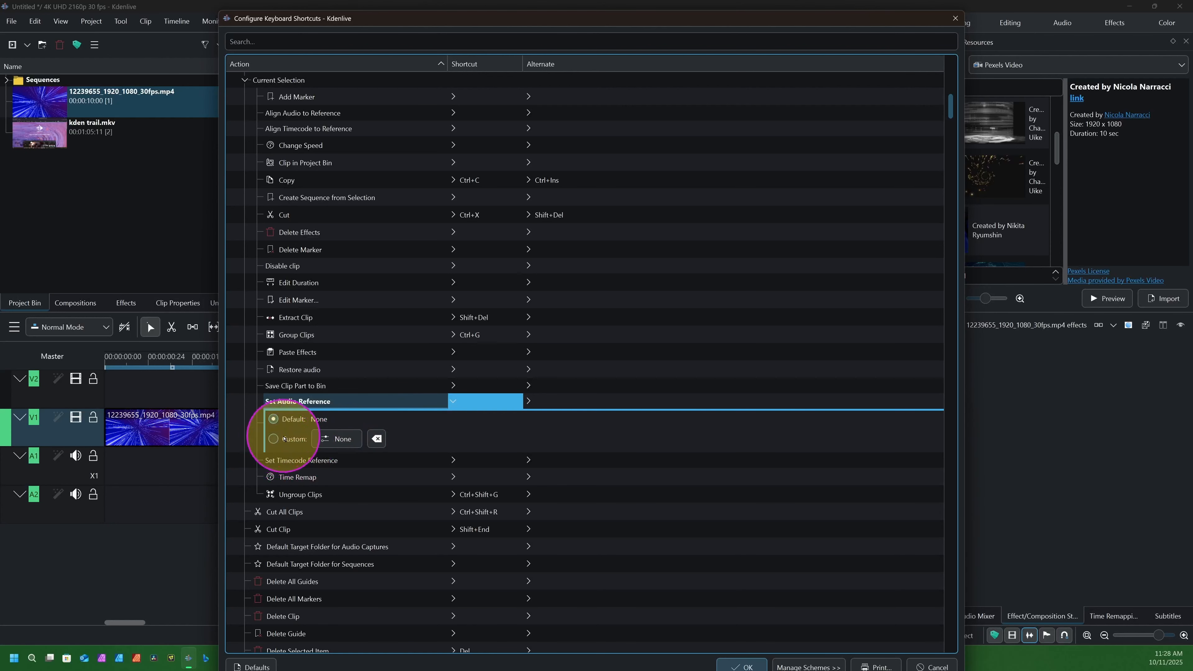
left_click(285, 439)
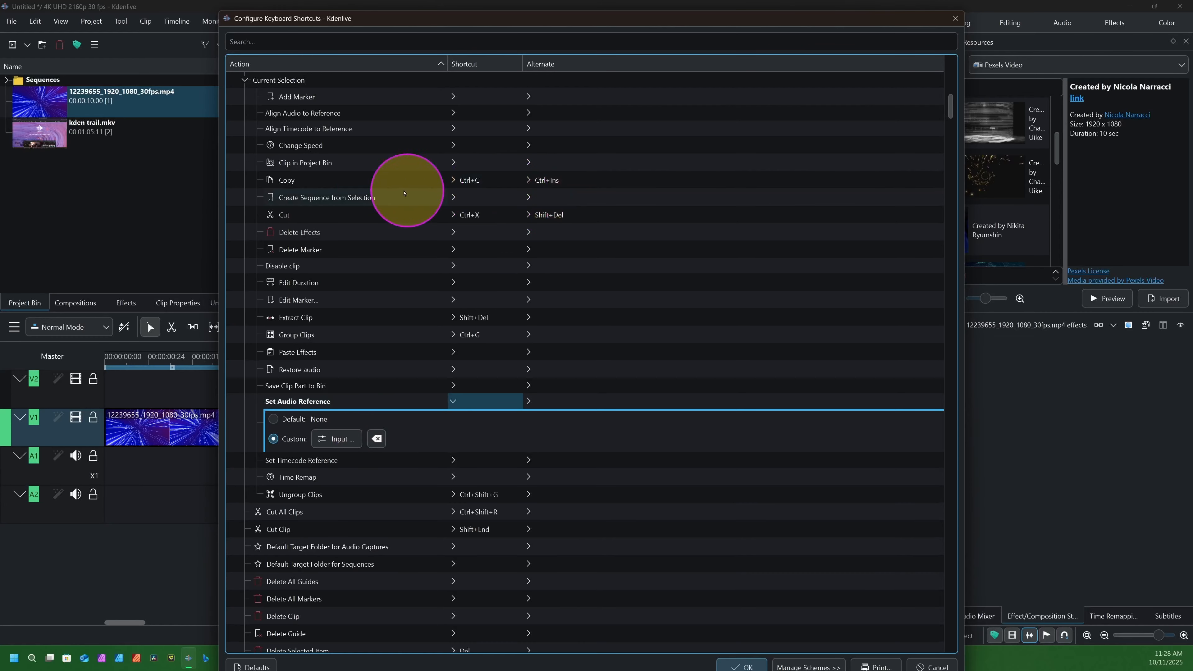
left_click(375, 198)
left_click(438, 182)
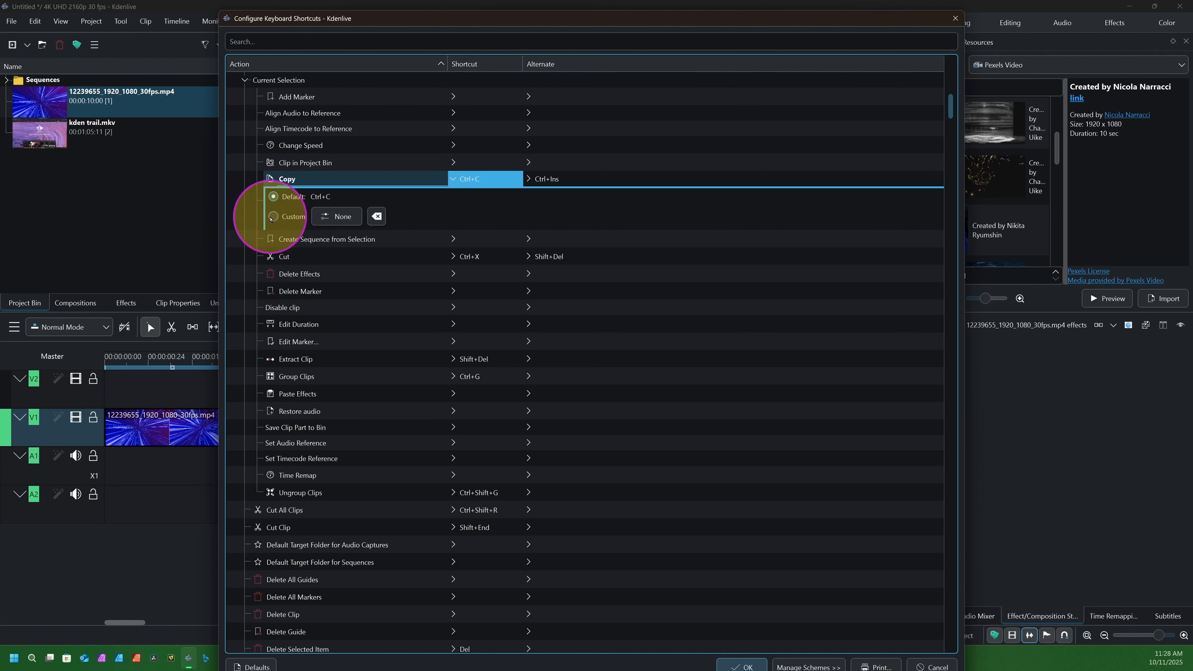
left_click(272, 217)
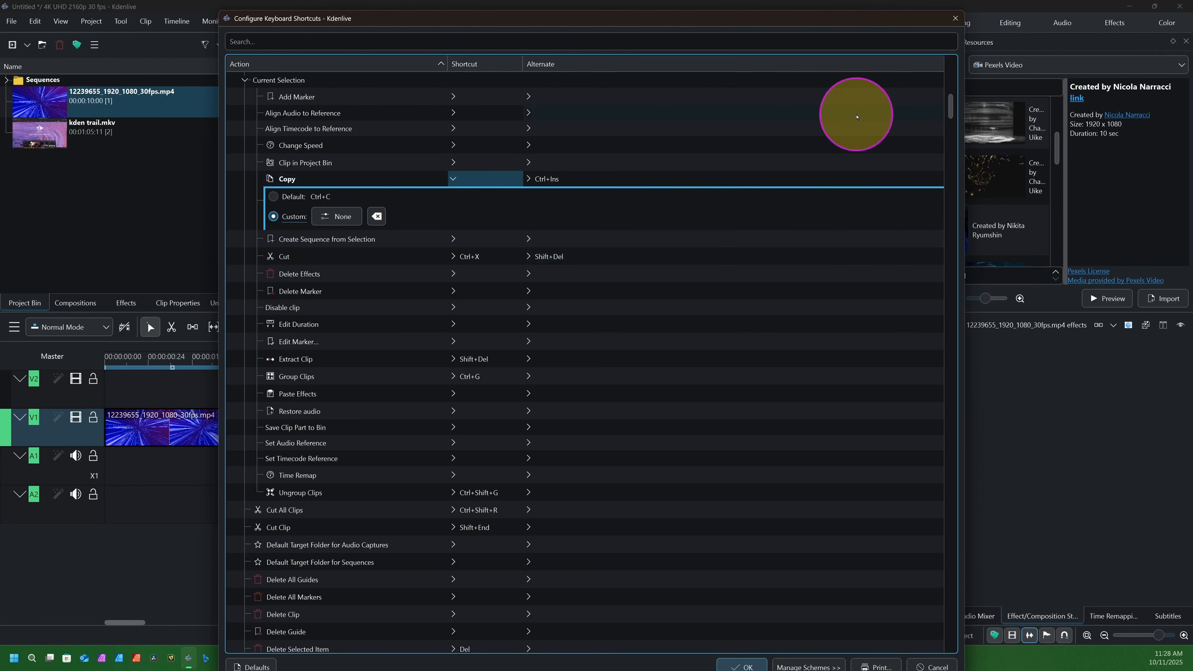
scroll(476, 448, "down", 10)
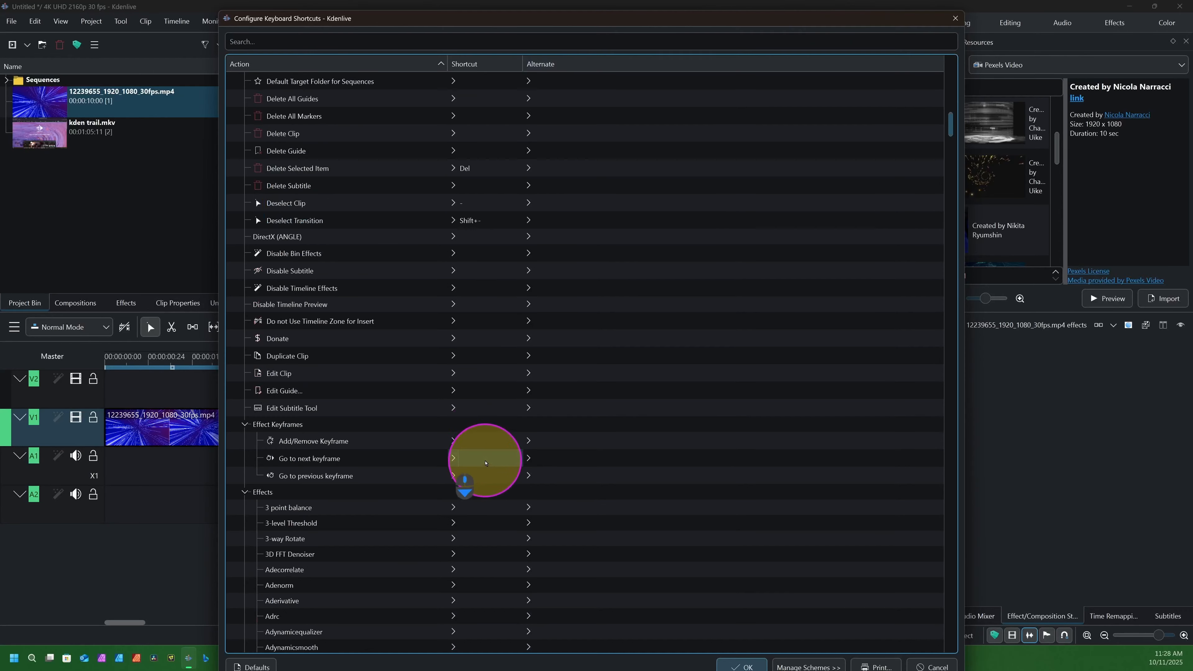
left_click(954, 19)
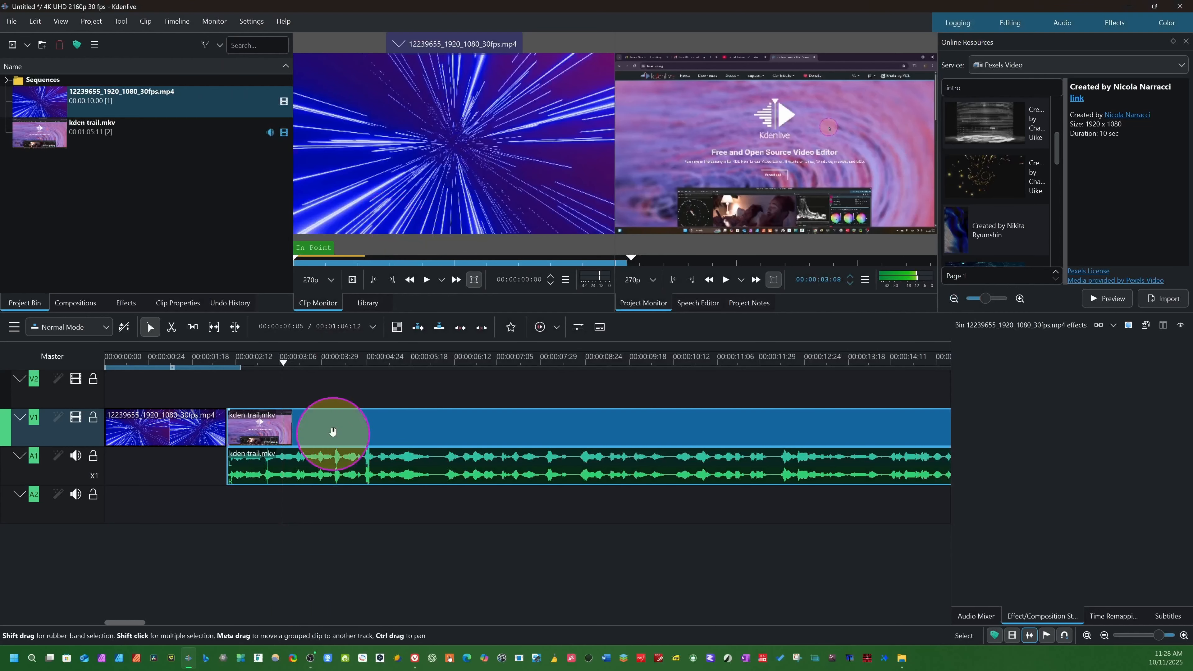
Move the playhead back to near the start of the timeline, at about 00:00:00:10
scroll(555, 413, "down", 4)
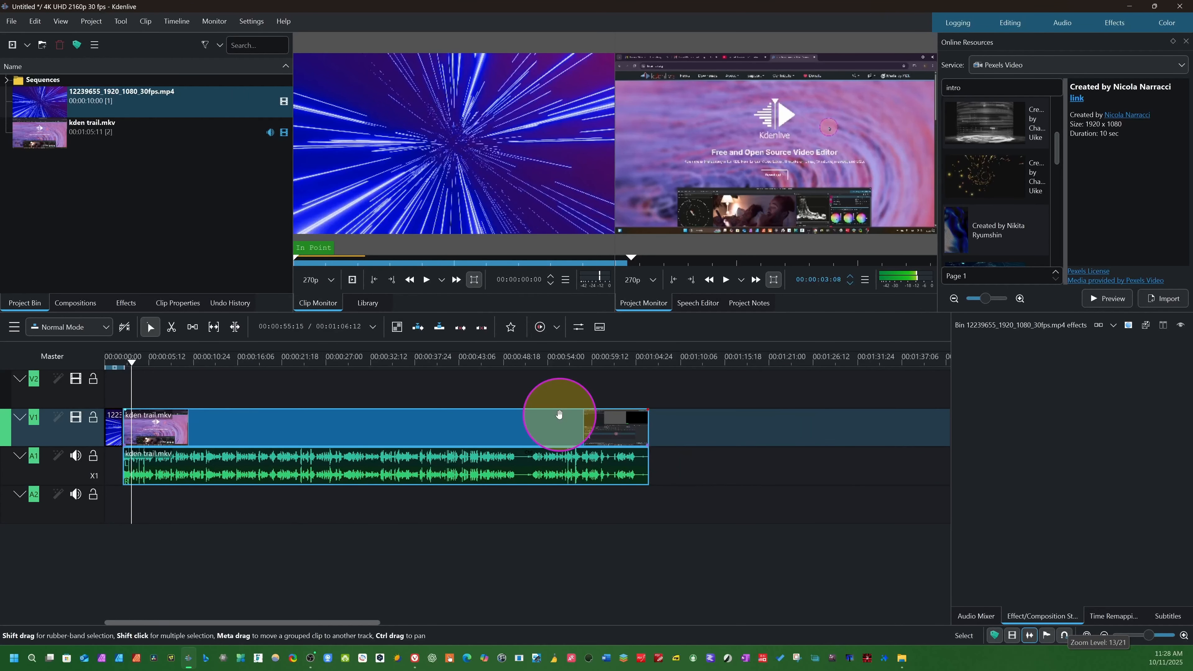
scroll(559, 414, "down", 1)
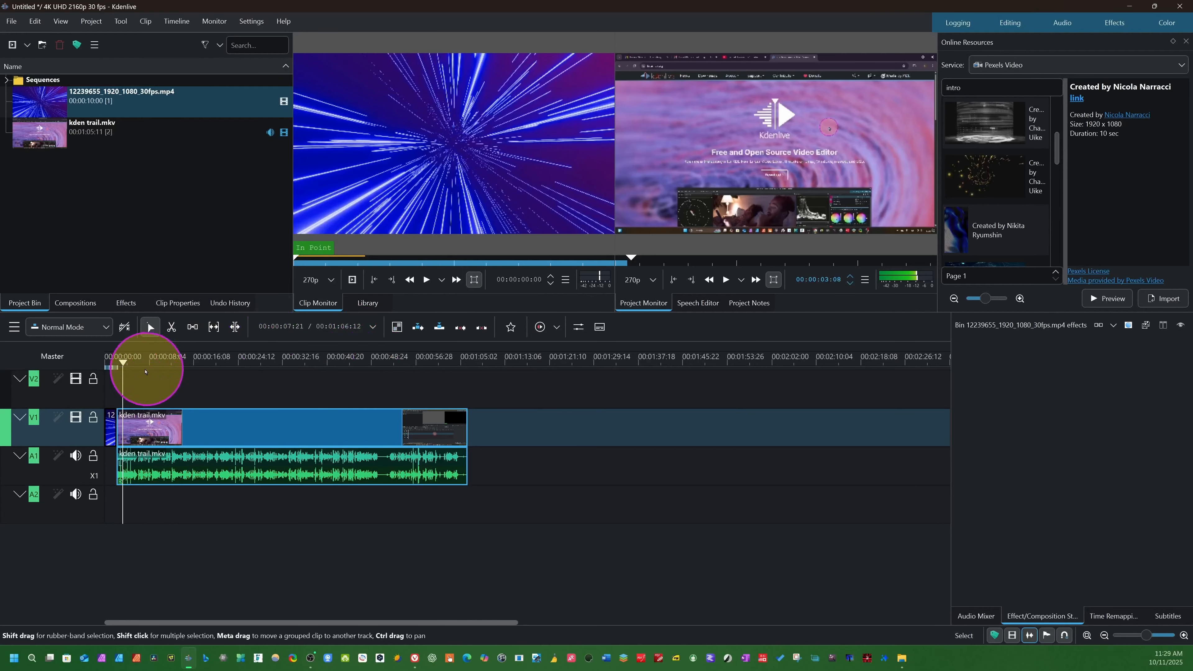
left_click(106, 365)
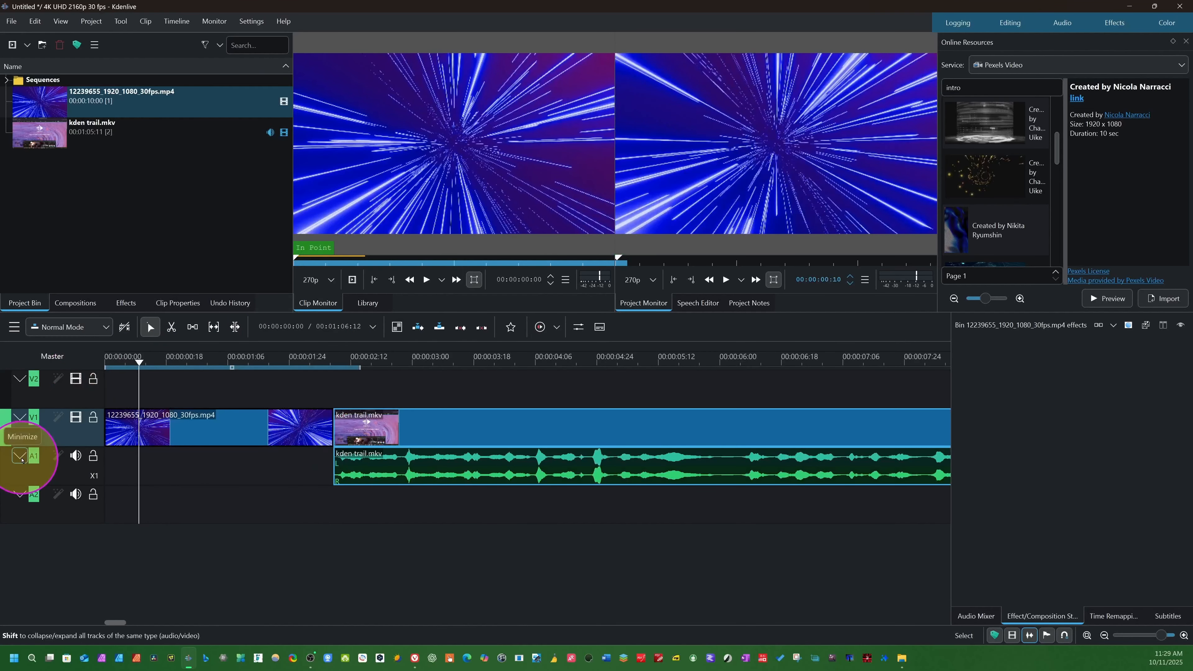
Minimize tracks A1 and V1 in the timeline
left_click(19, 456)
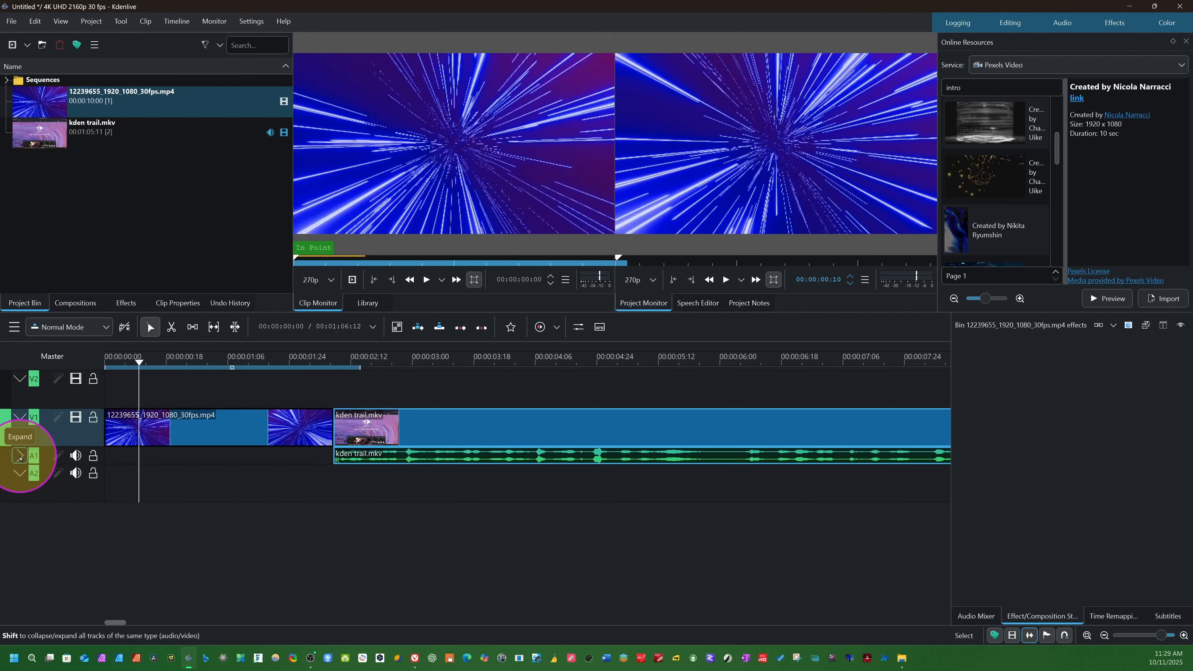
left_click(20, 456)
left_click(19, 455)
left_click(20, 456)
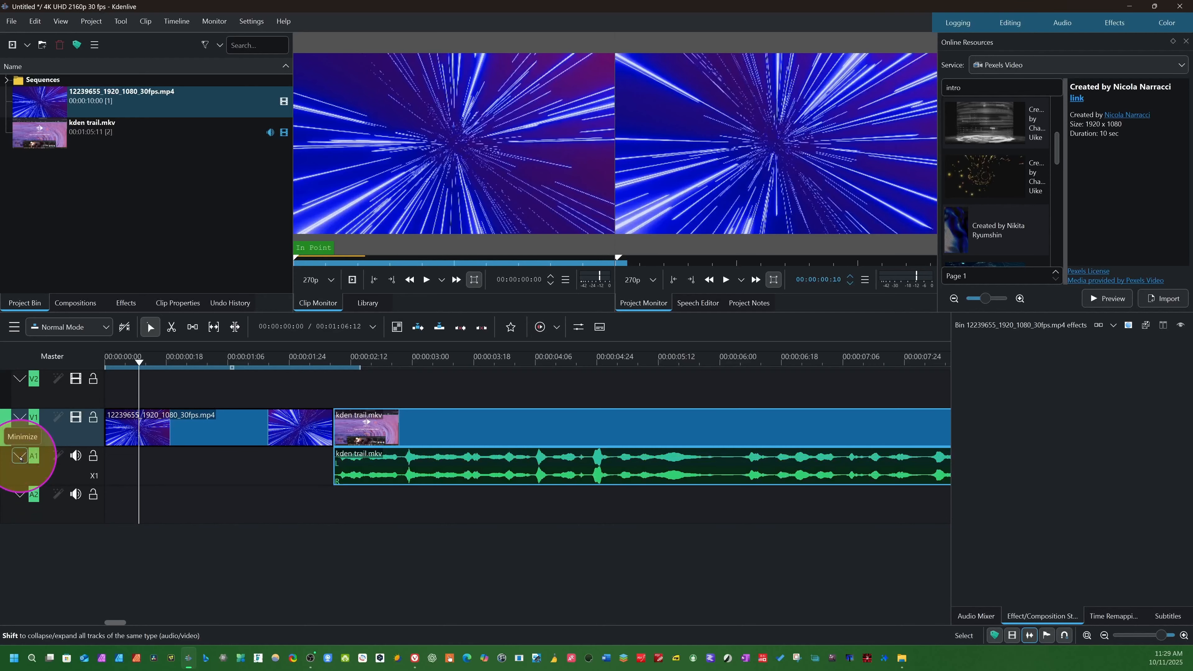
left_click(19, 456)
left_click(23, 421)
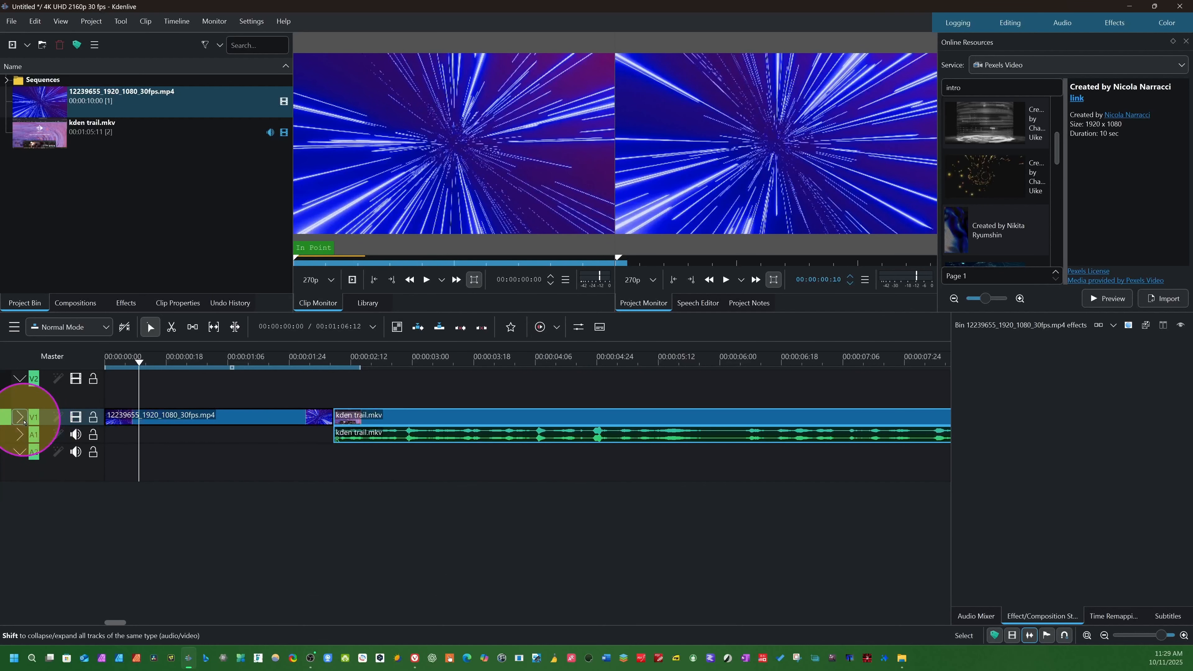
left_click(23, 420)
left_click(24, 421)
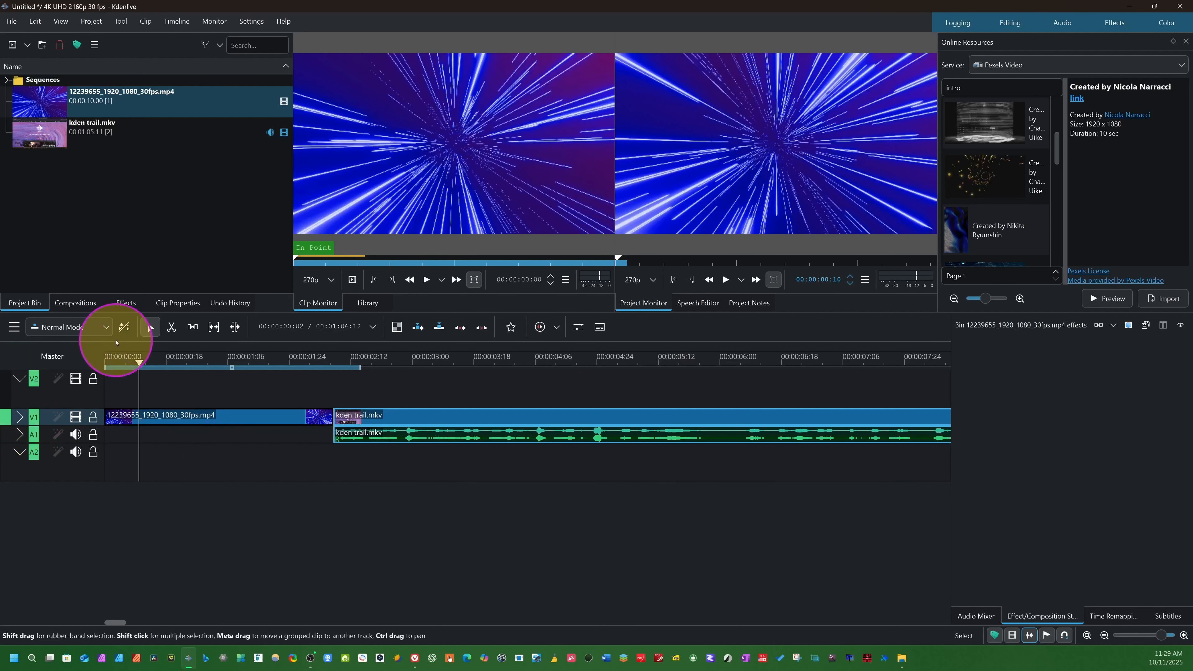
Enlarge the monitor area above the timeline and hide Online Resources from the workspace
left_click_drag(466, 312, 584, 404)
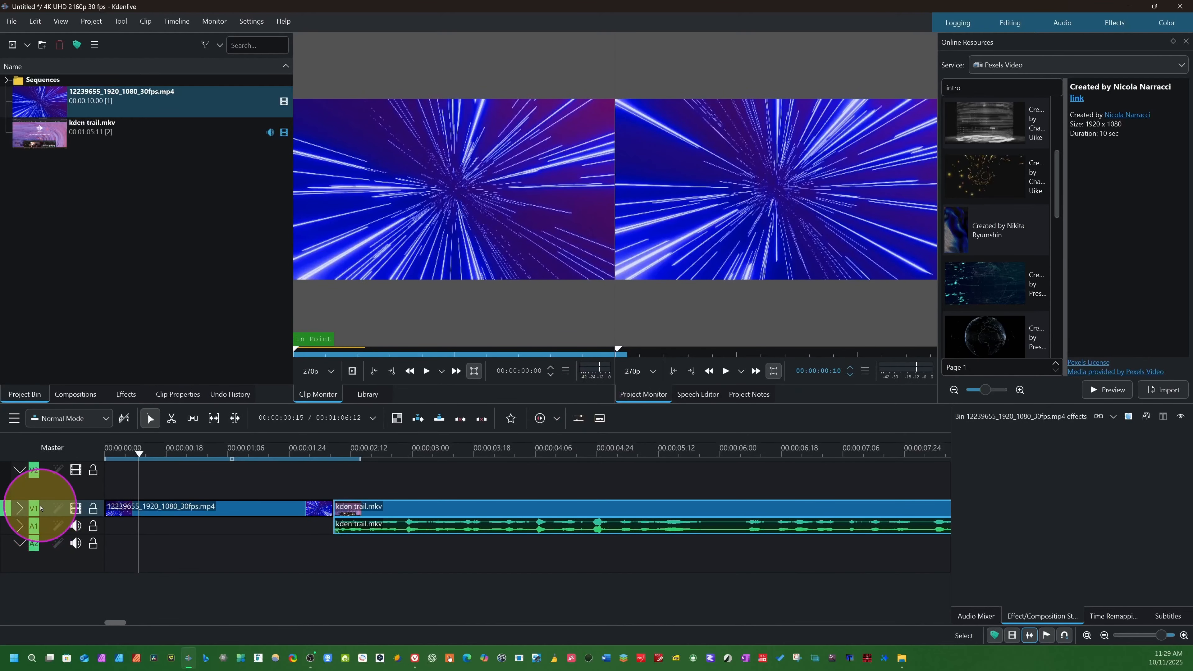
left_click_drag(39, 515, 119, 513)
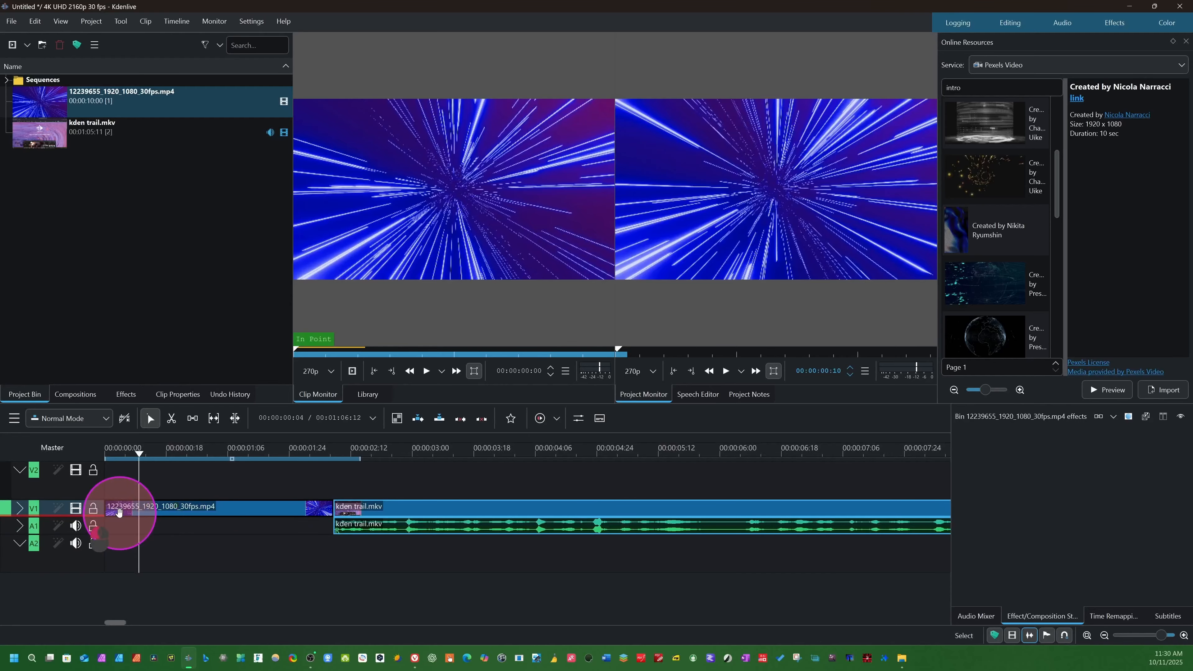
left_click(118, 513)
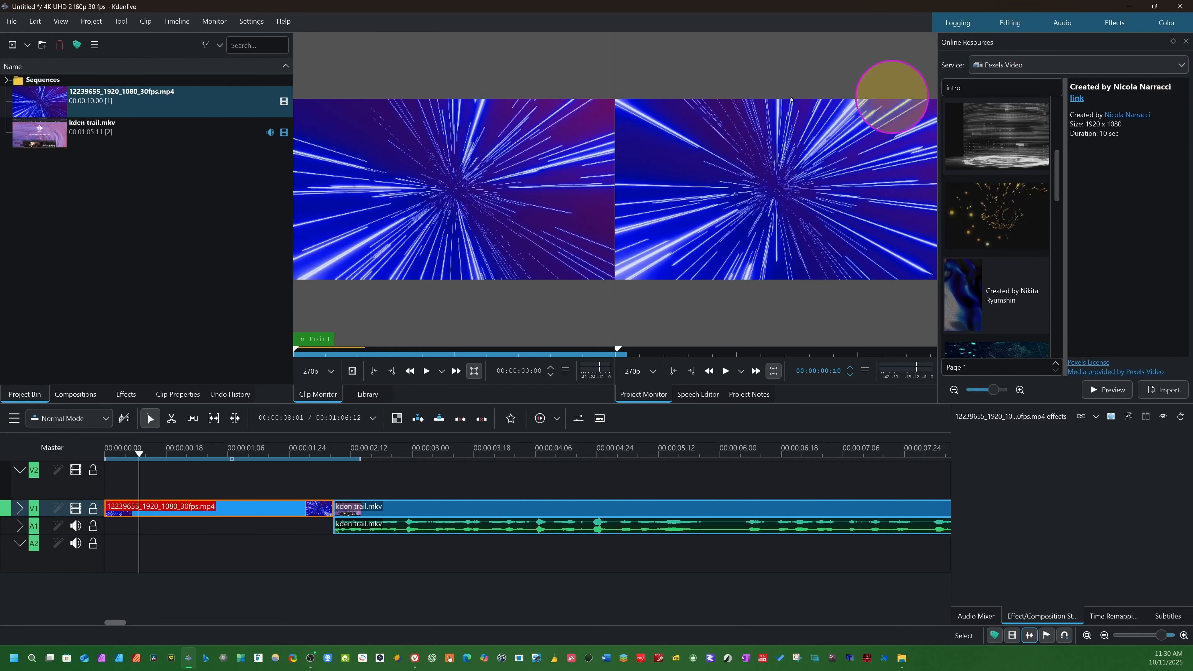
left_click(57, 23)
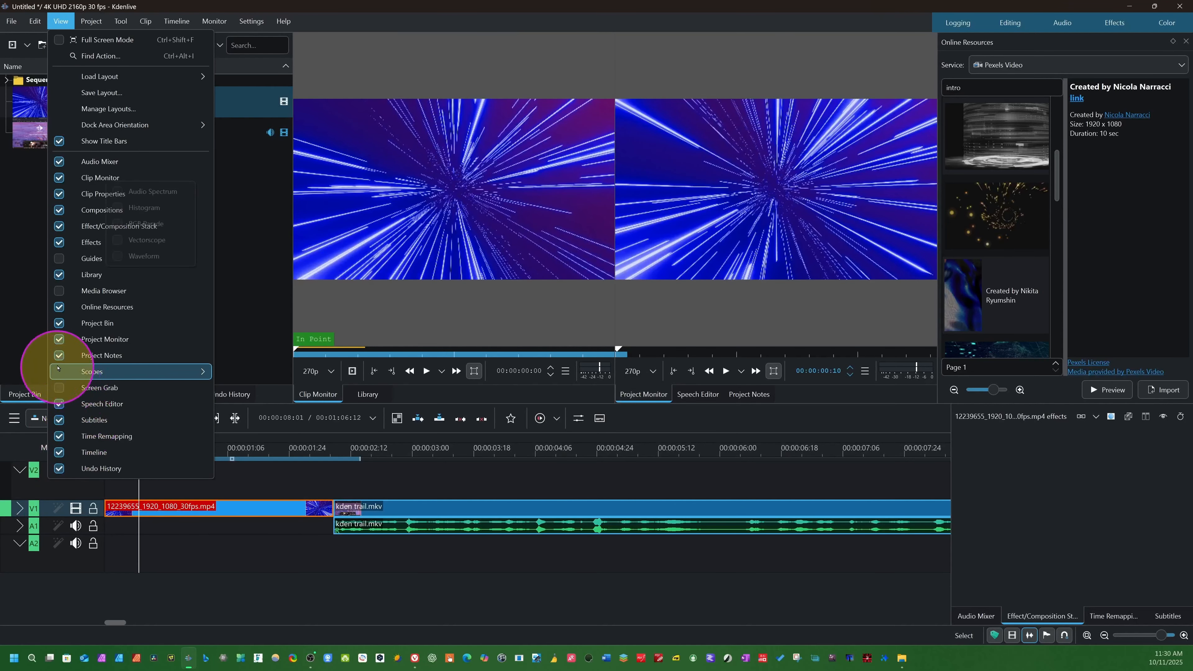
left_click(57, 308)
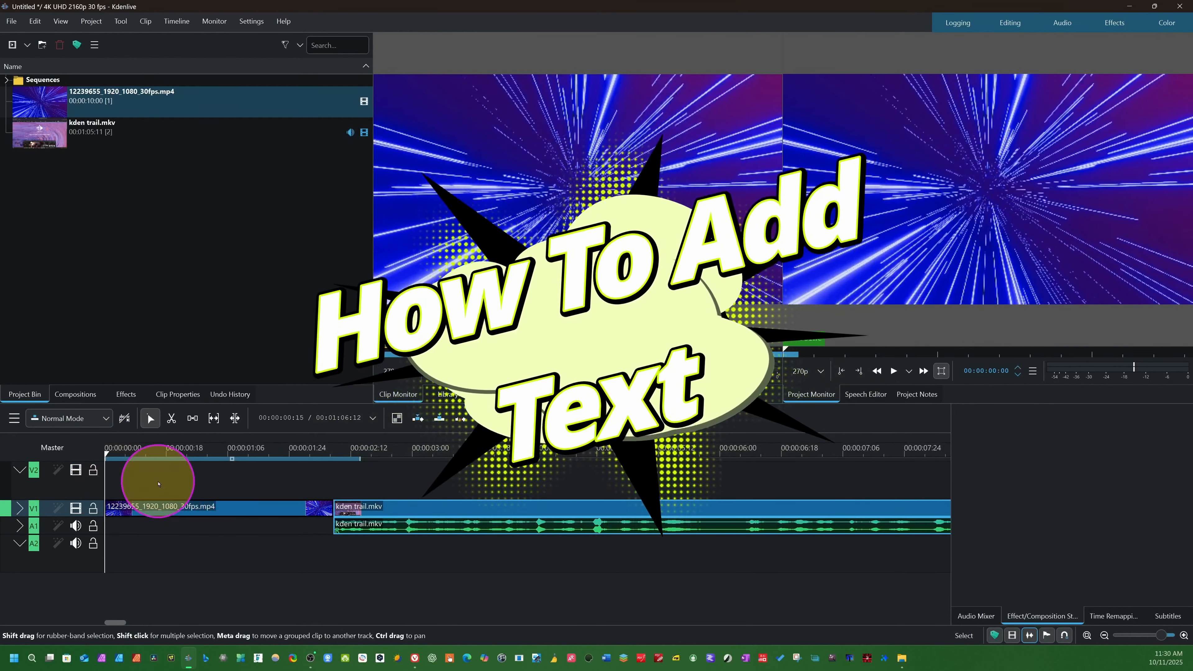
Start a new title clip, place a text item in the upper part of its frame and set the font to Gill Sans
left_click(91, 21)
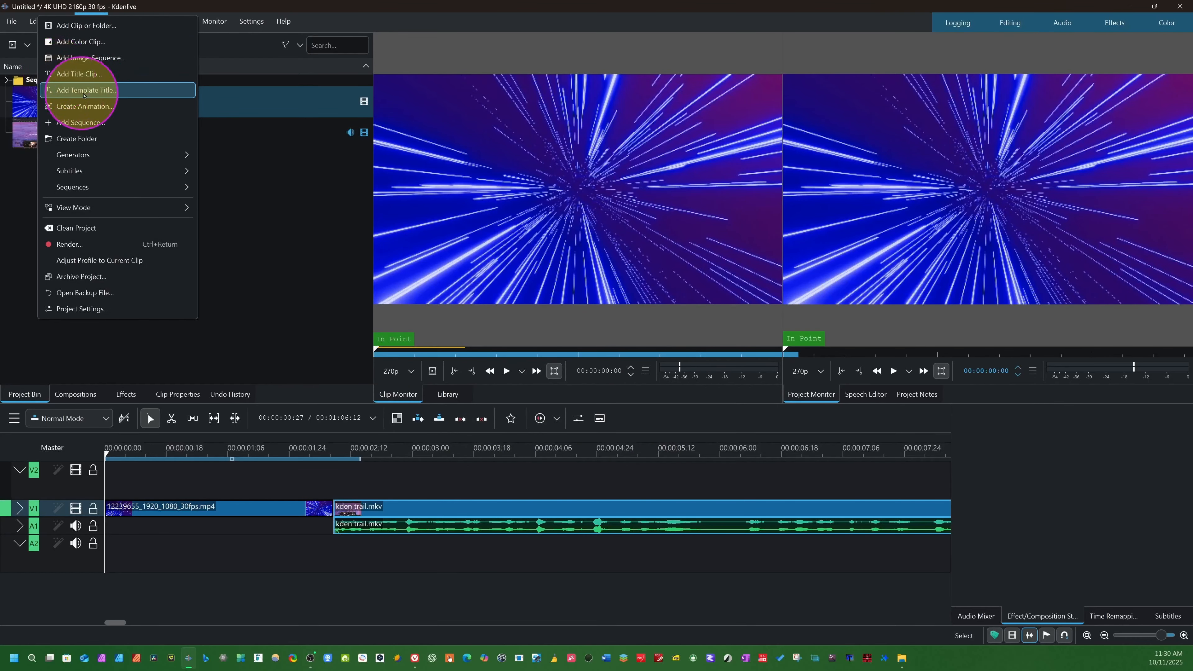
left_click(81, 76)
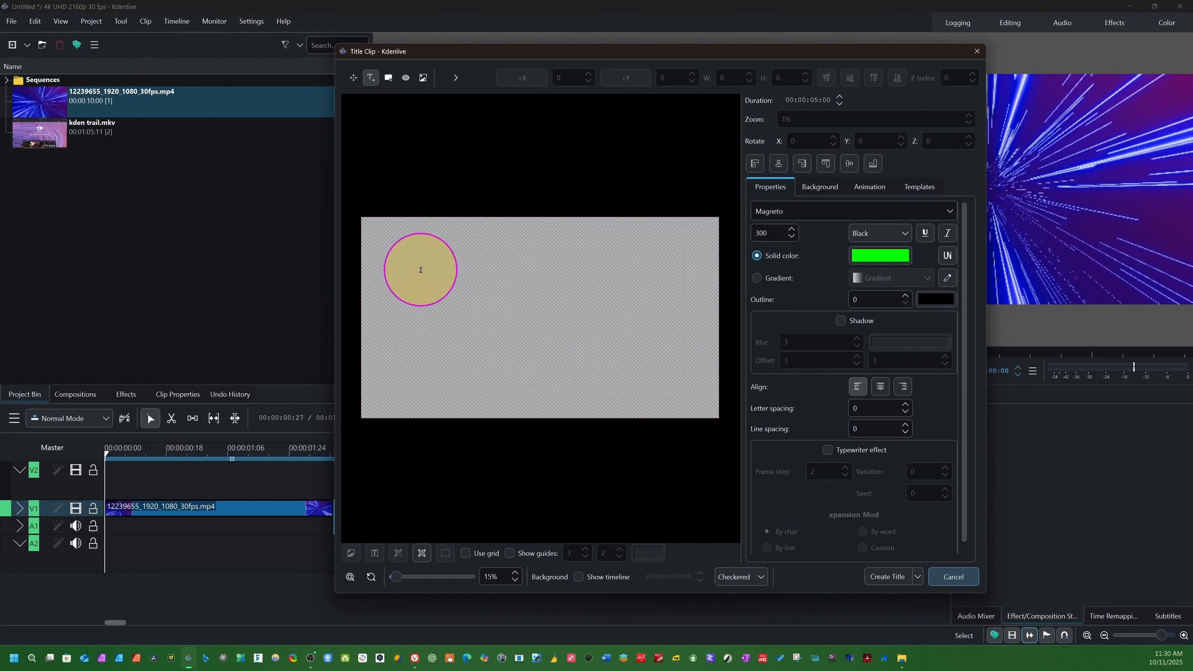
left_click(411, 245)
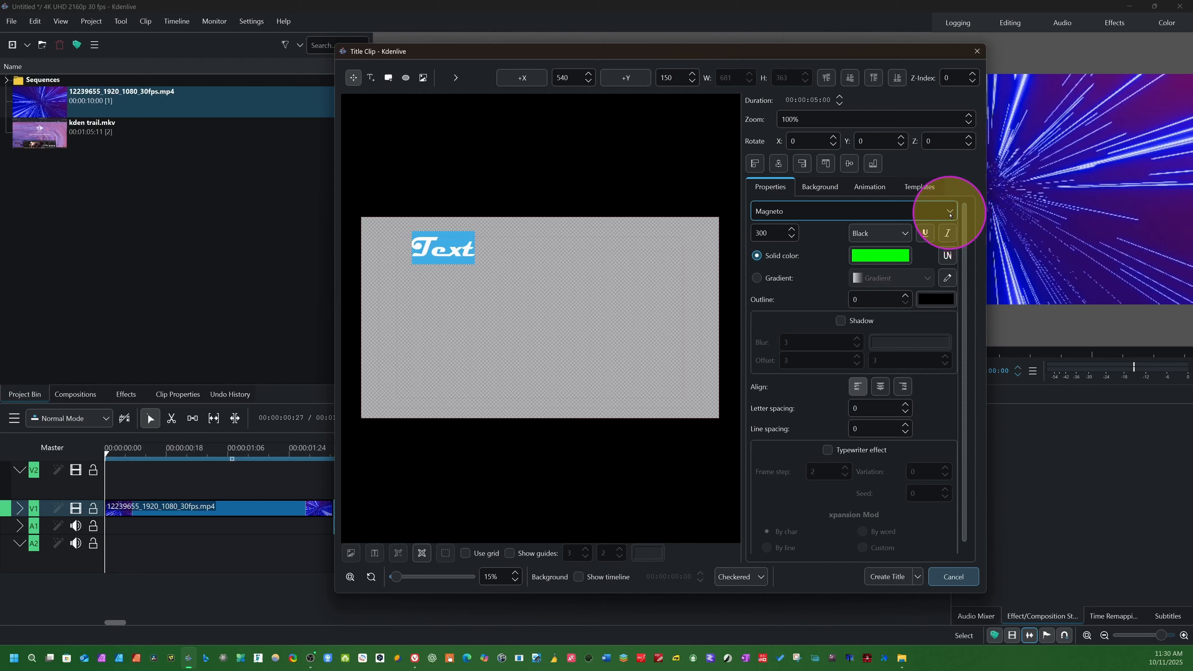
left_click(950, 212)
scroll(893, 244, "up", 10)
left_click(780, 223)
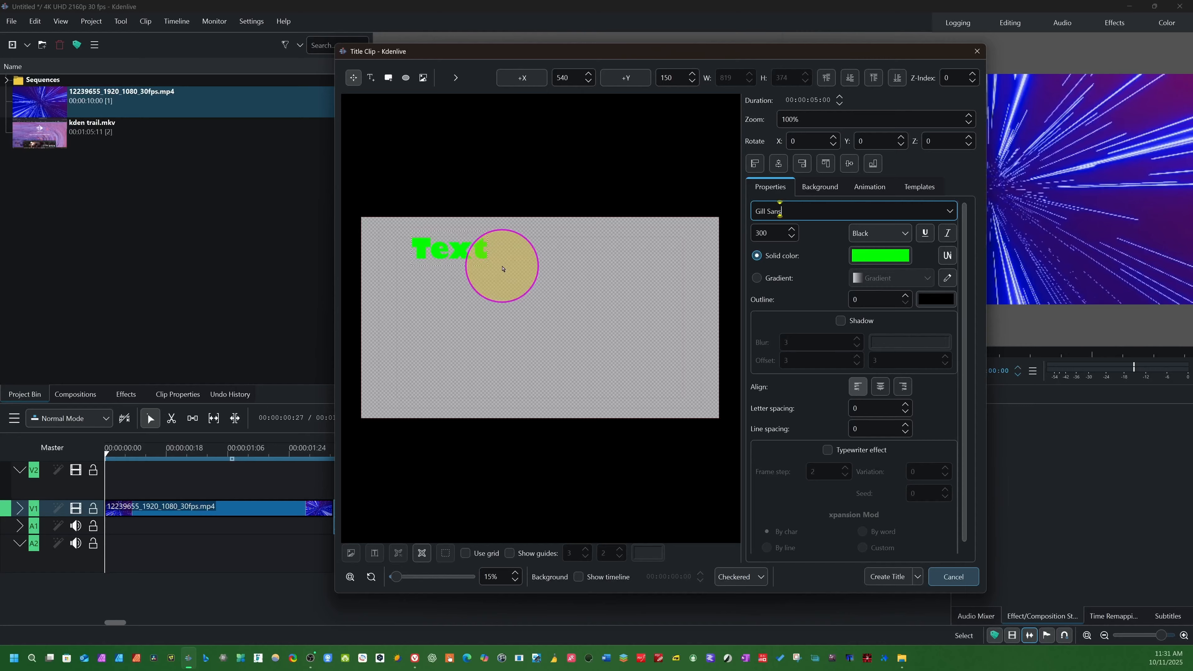
Replace the title's placeholder text with "Kdenlive Tutorial"
double_click(446, 258)
type("Kdenlive T")
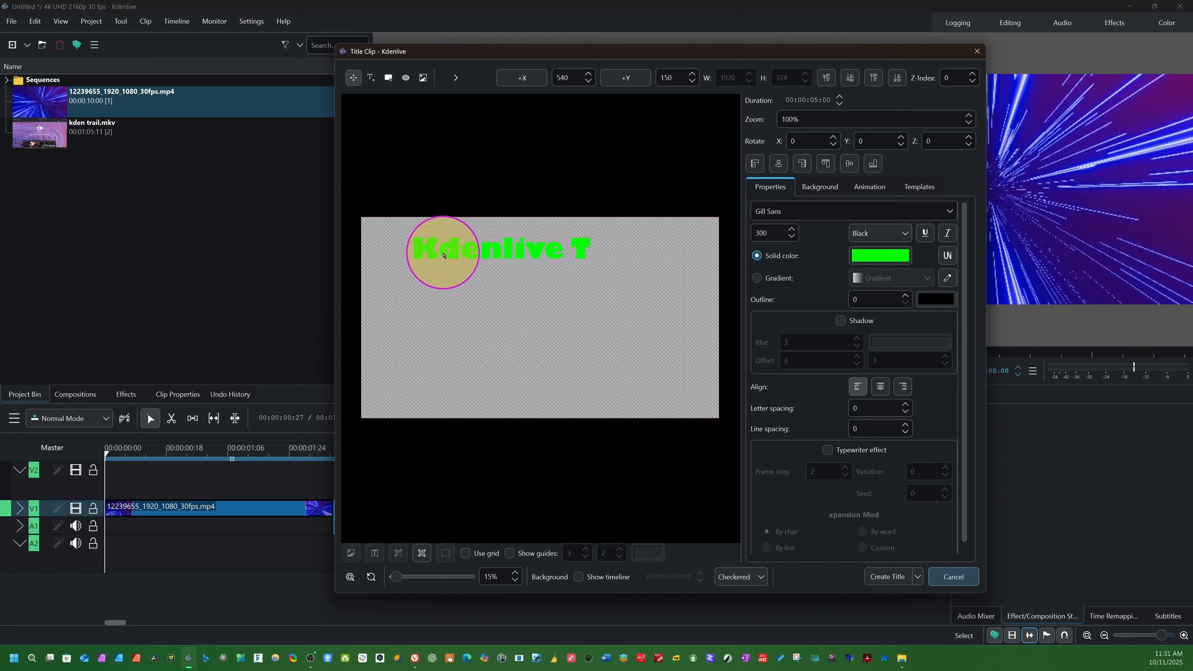
type("utorial")
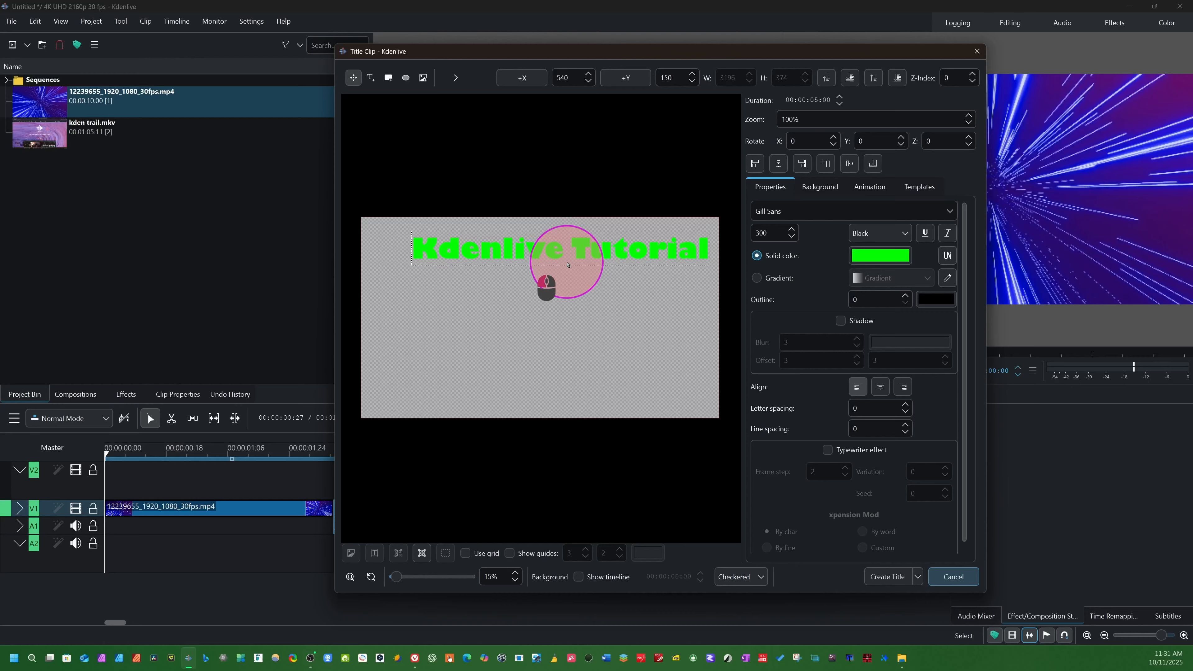
Move the "Kdenlive Tutorial" text to around the middle of the title frame, at about X 173, Y 783
left_click_drag(567, 265, 440, 254)
left_click(541, 259)
left_click(507, 237)
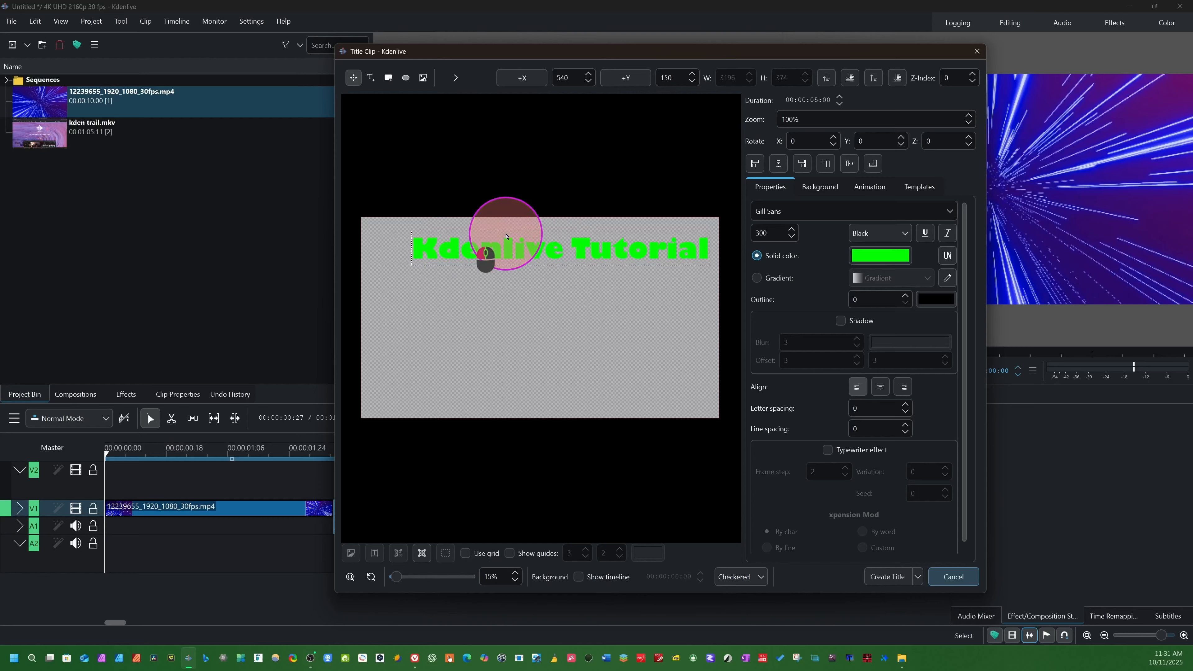
left_click(532, 251)
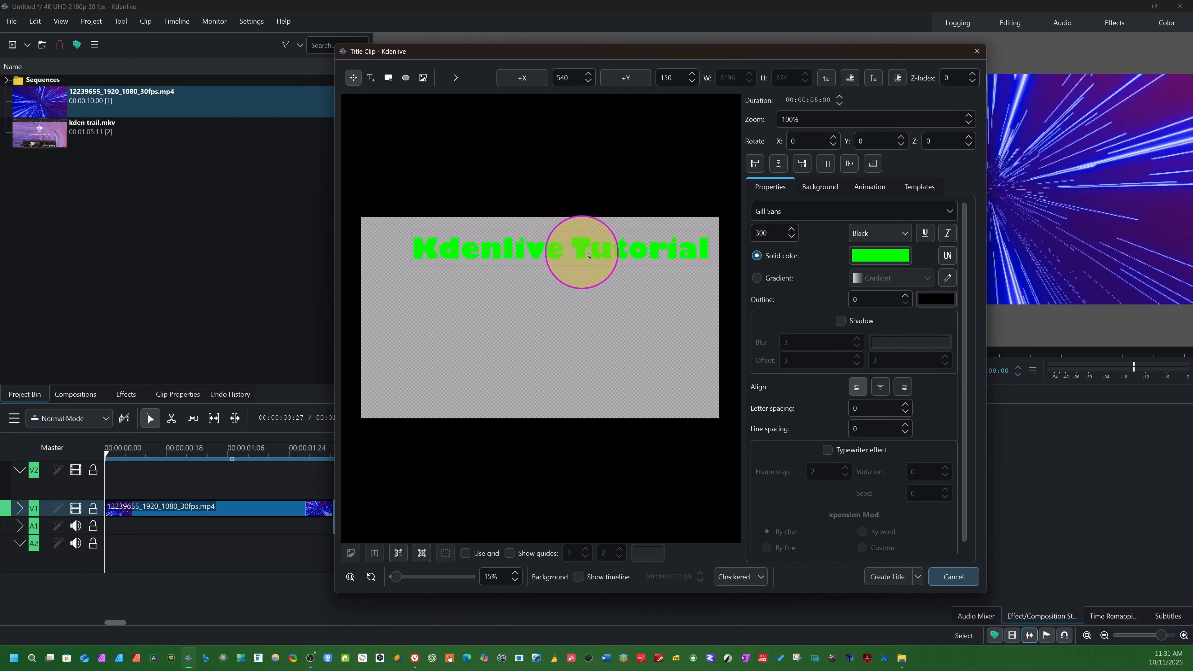
left_click(575, 358)
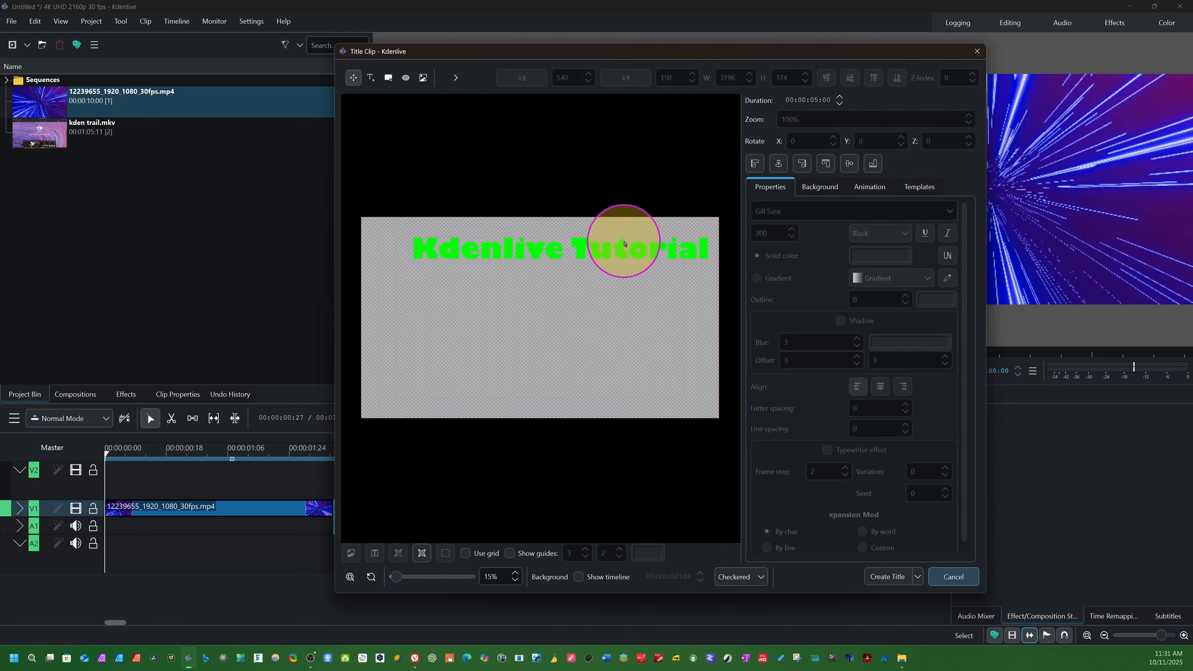
left_click(624, 244)
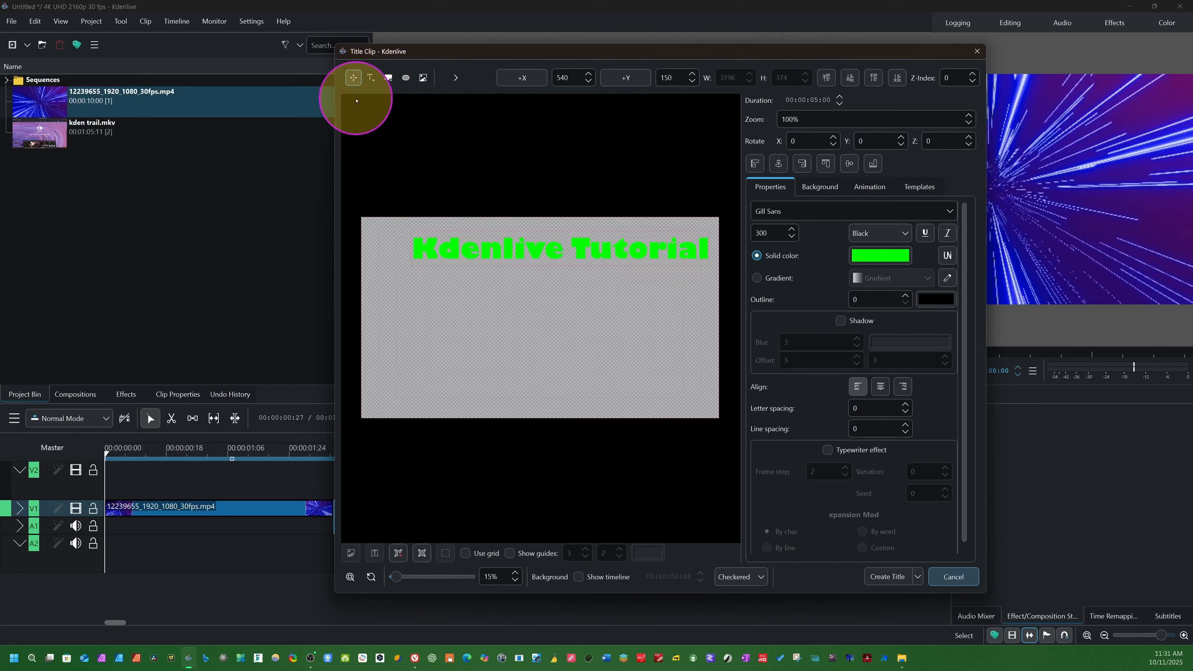
left_click_drag(548, 265, 506, 318)
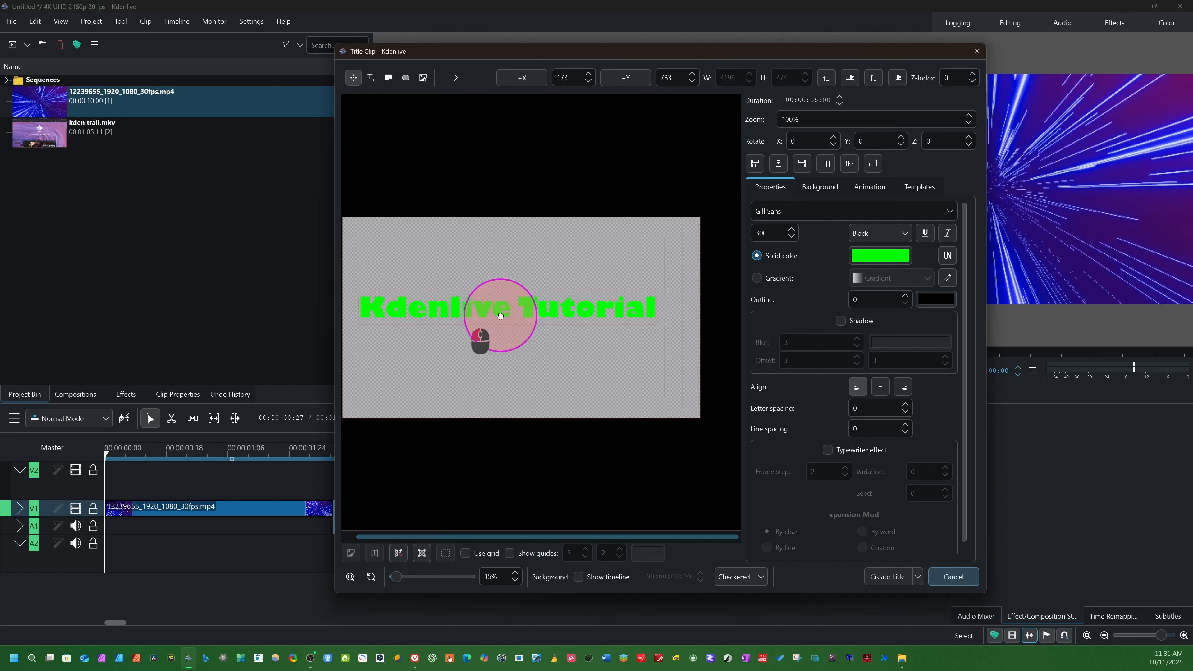
left_click_drag(525, 237, 621, 245)
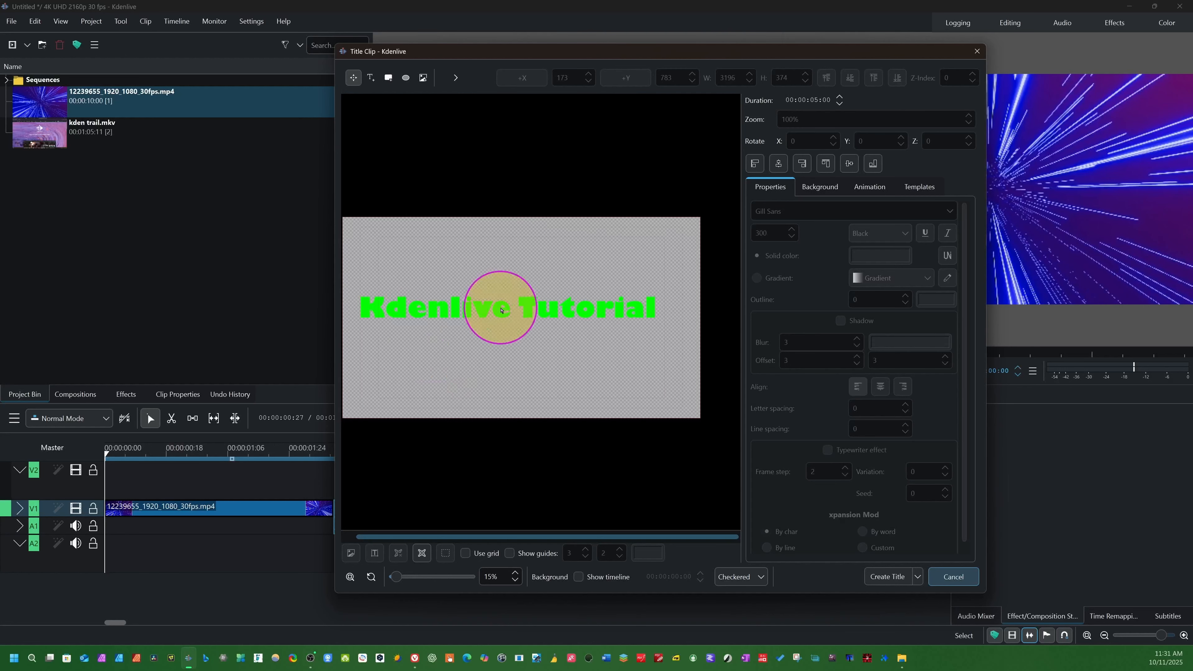
left_click(566, 309)
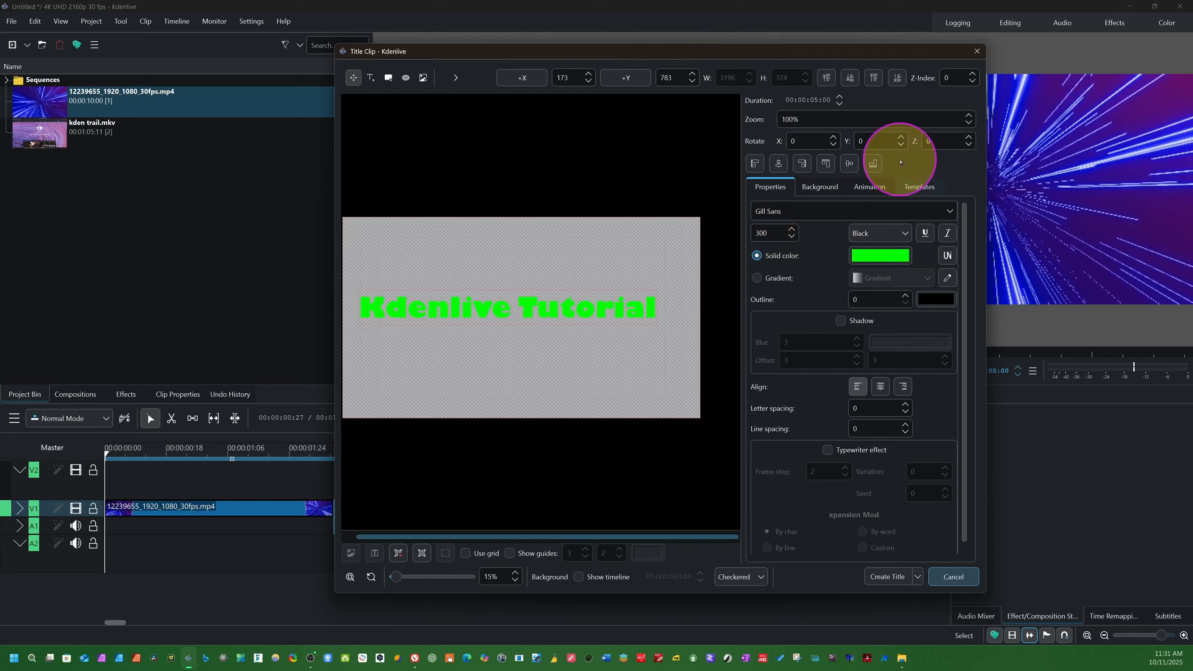
Switch the title text's fill to a gradient and set the gradient's first color to magenta #aa007f
left_click(946, 217)
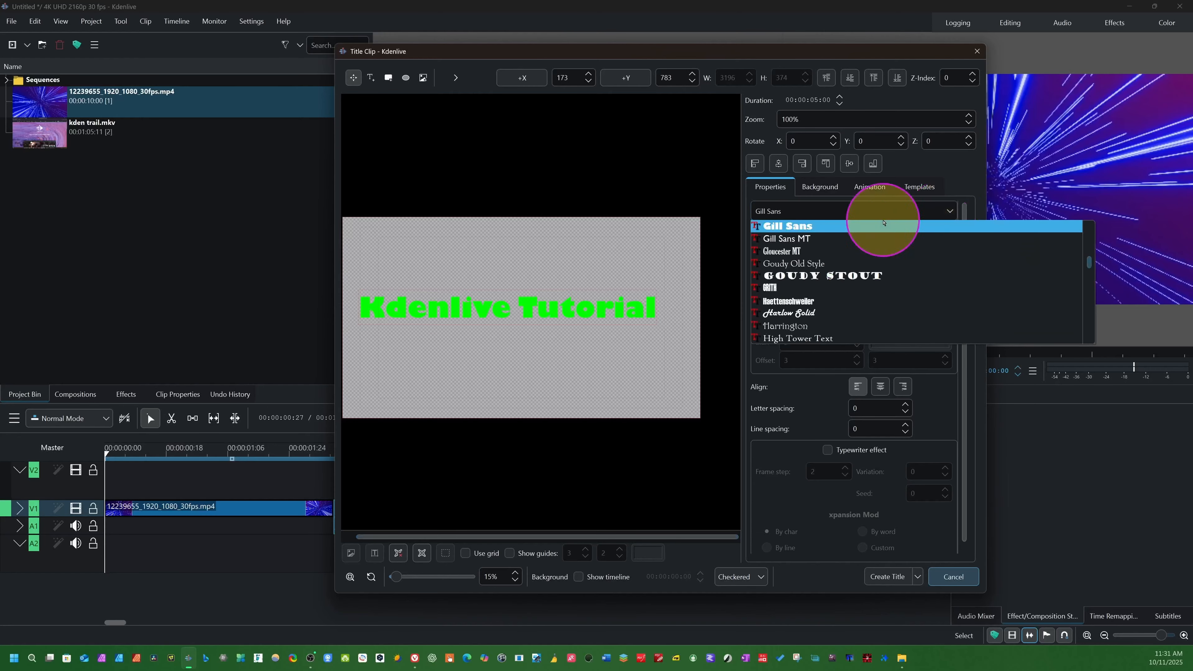
left_click(944, 176)
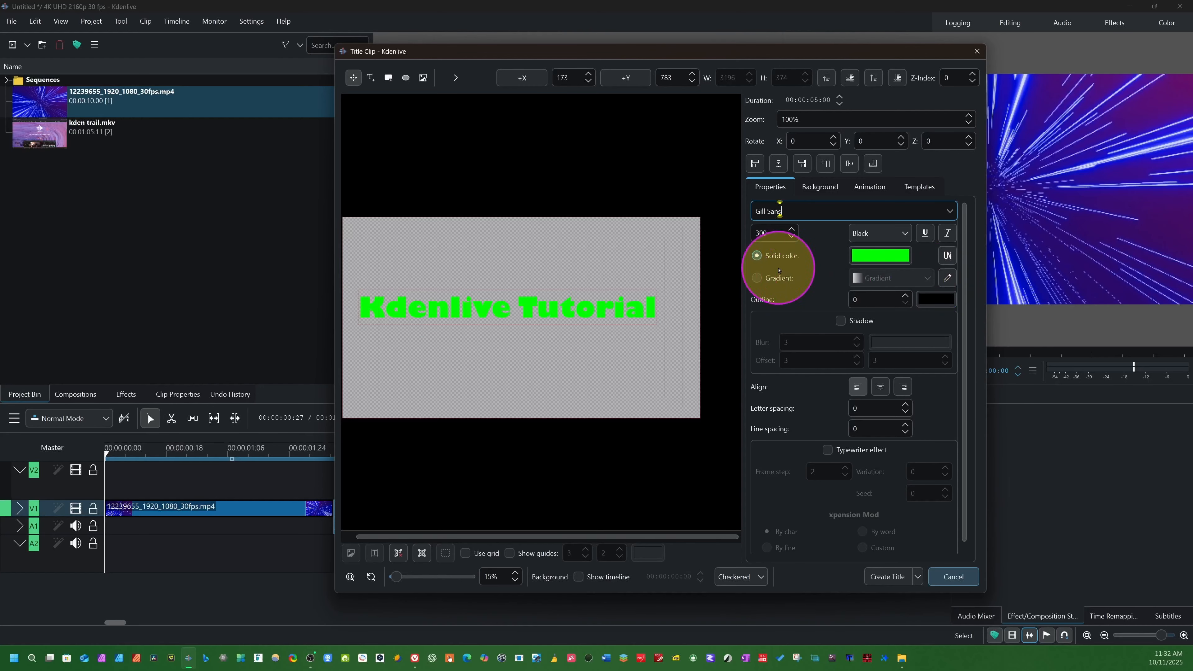
left_click(757, 278)
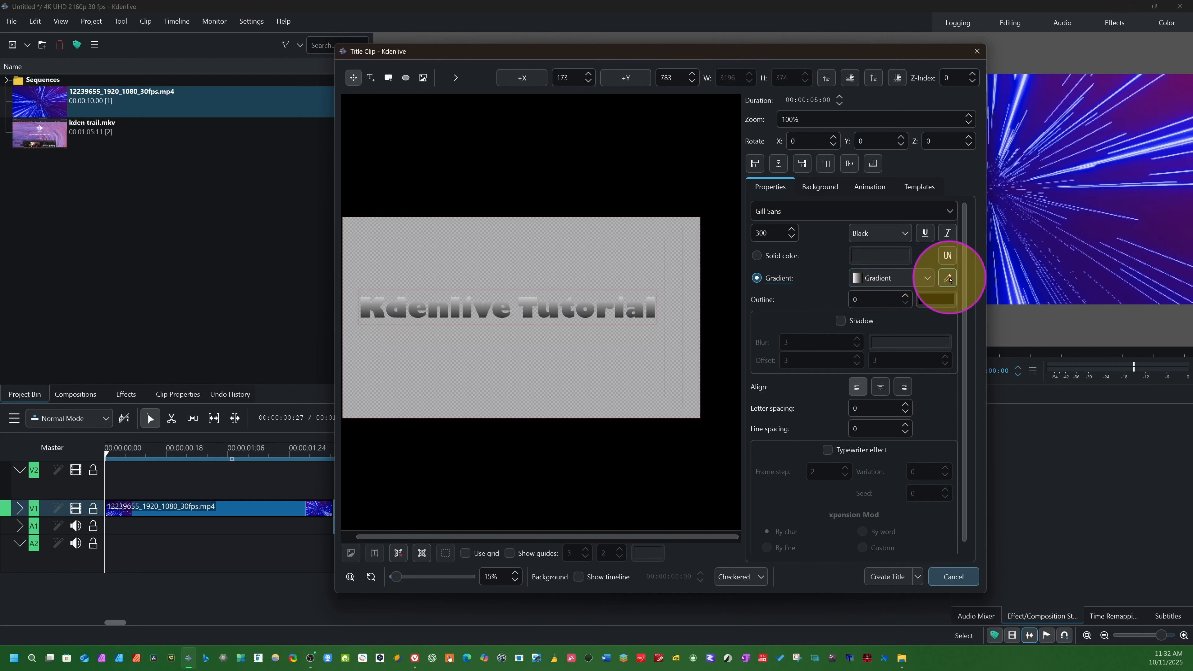
left_click(947, 278)
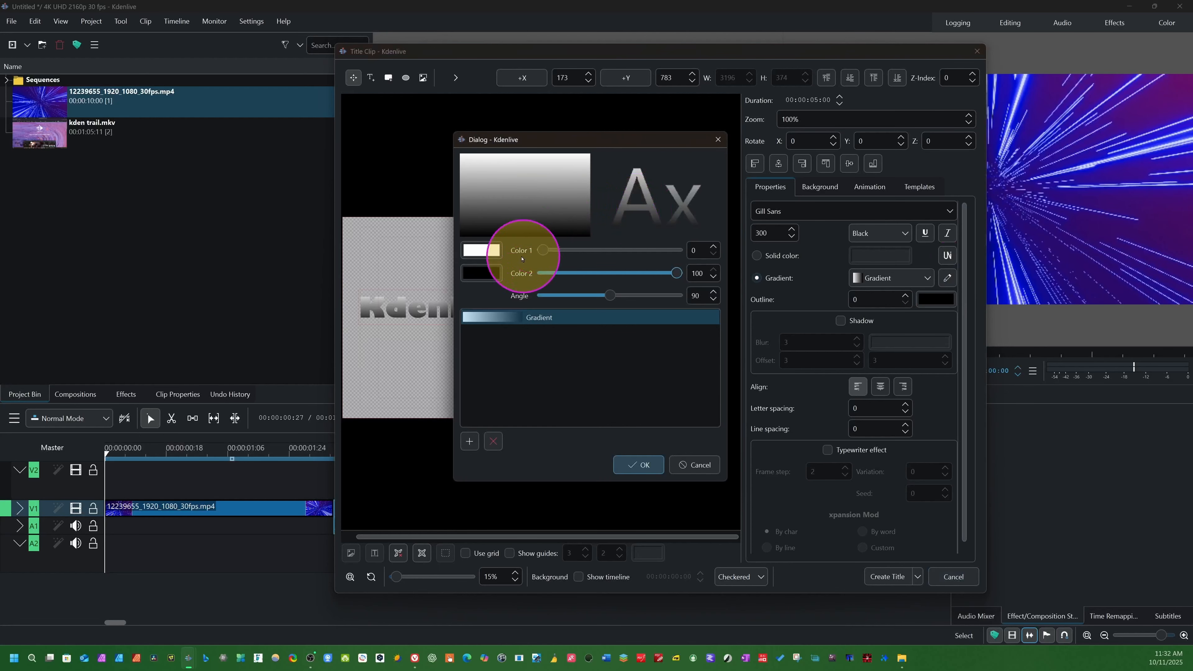
left_click(482, 250)
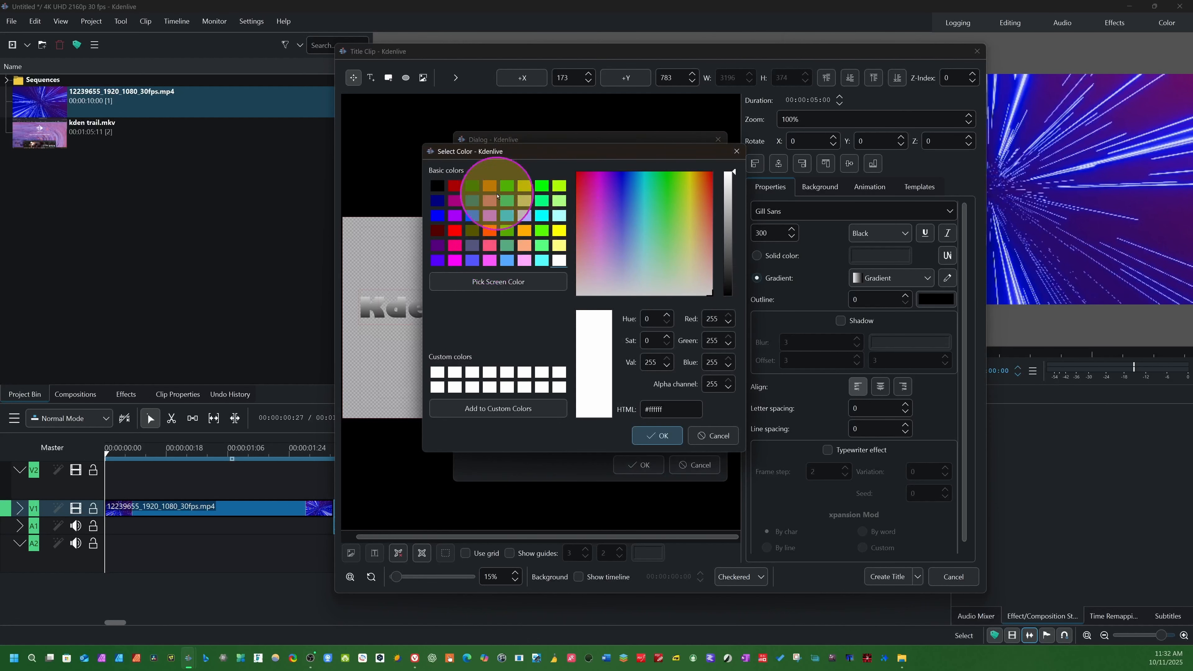
left_click(539, 189)
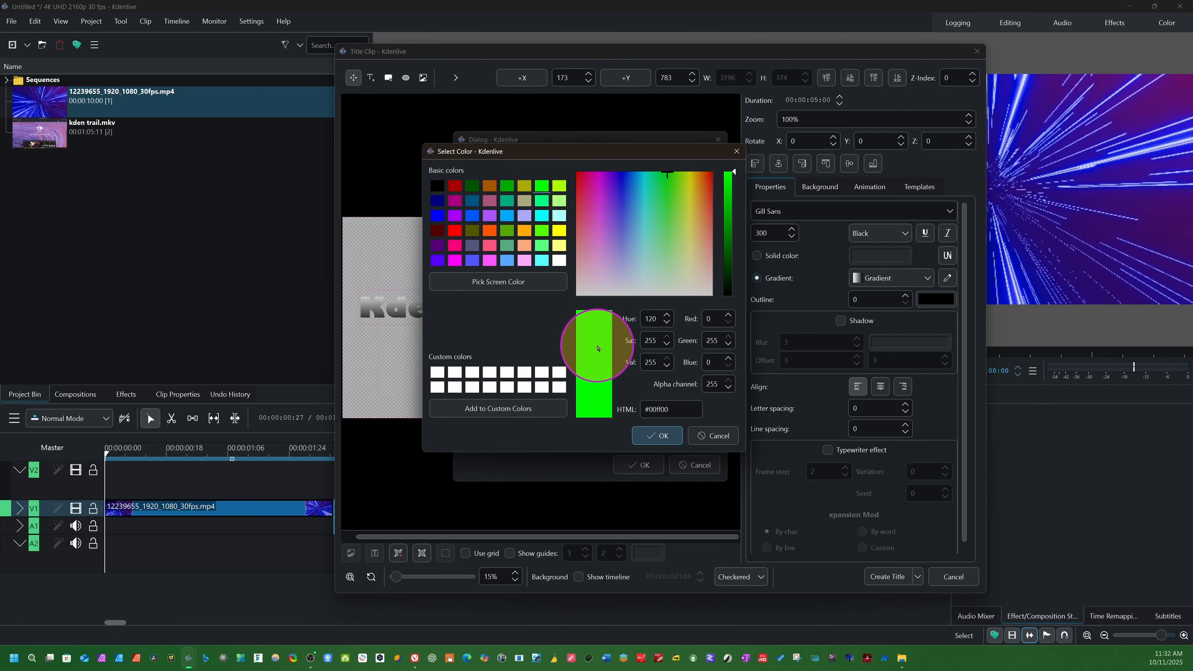
left_click(455, 200)
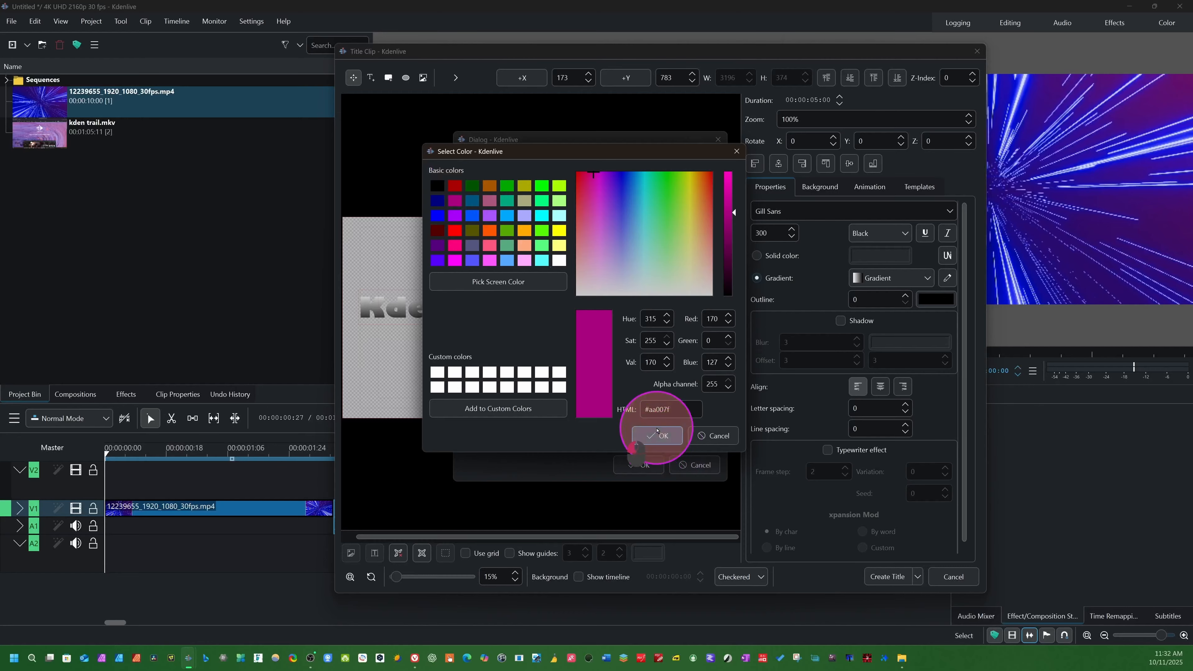
left_click(657, 431)
Set the gradient's second color to yellow #ffff00
left_click(476, 272)
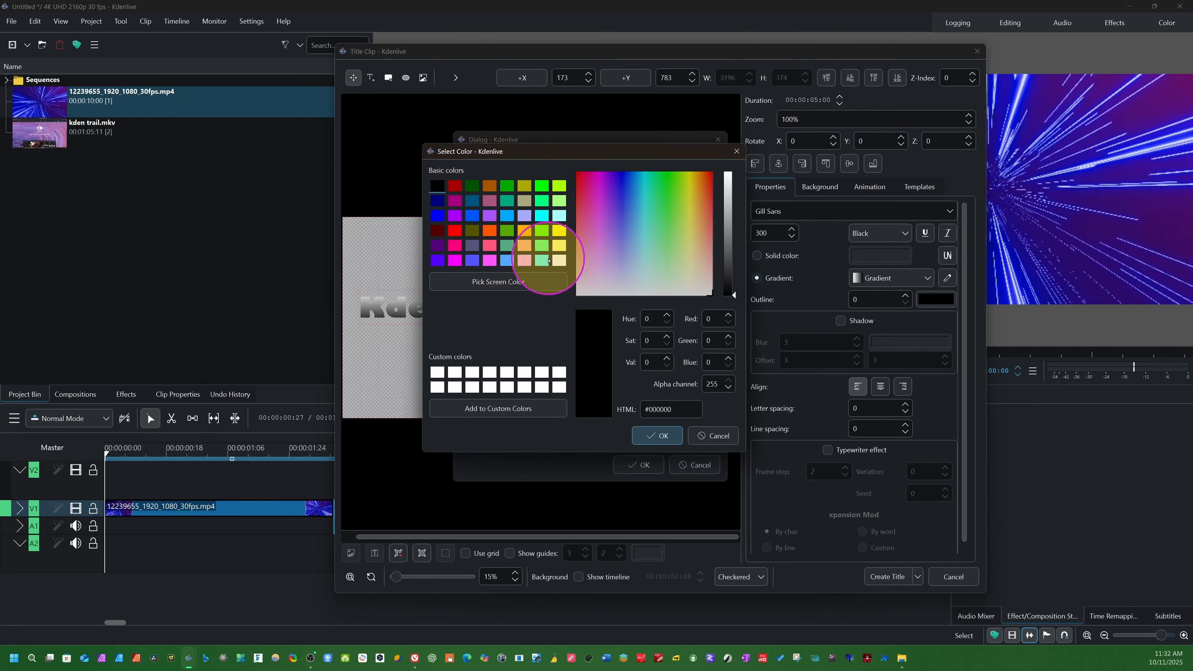
left_click(525, 261)
left_click(656, 435)
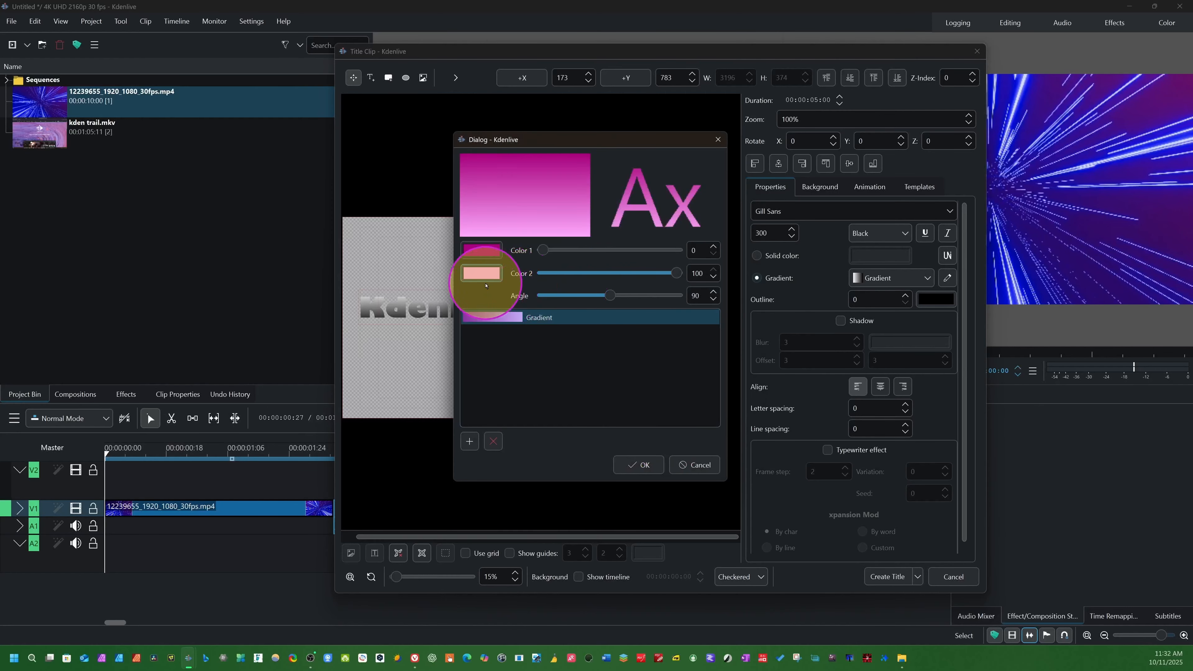
left_click(480, 274)
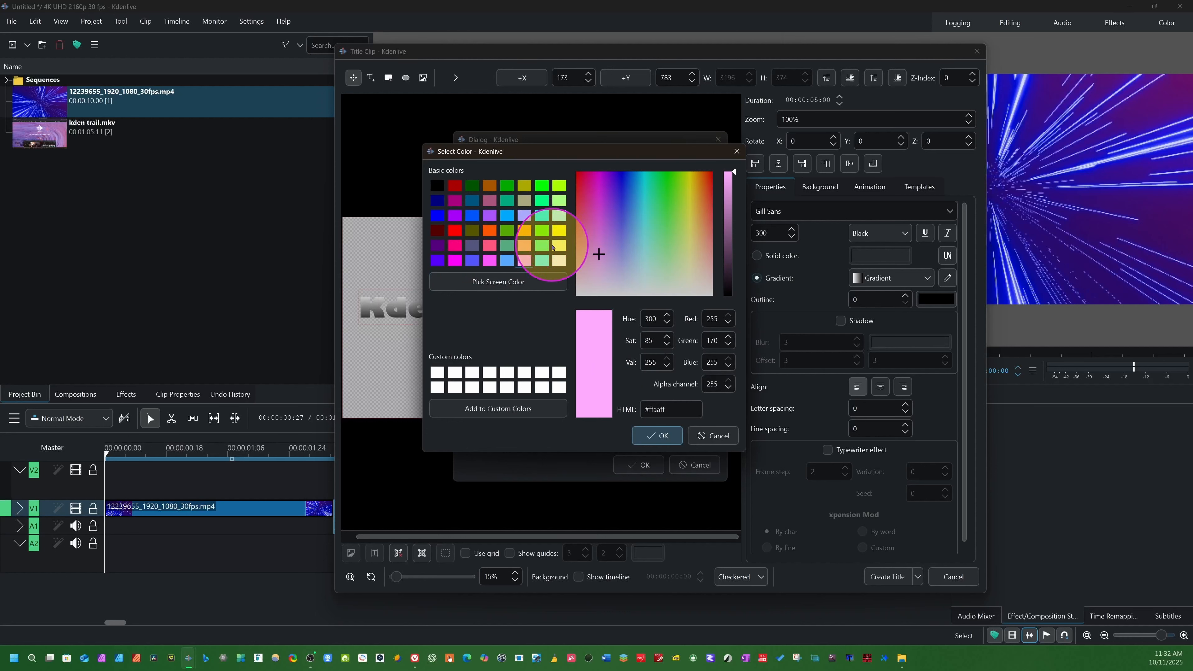
left_click(559, 230)
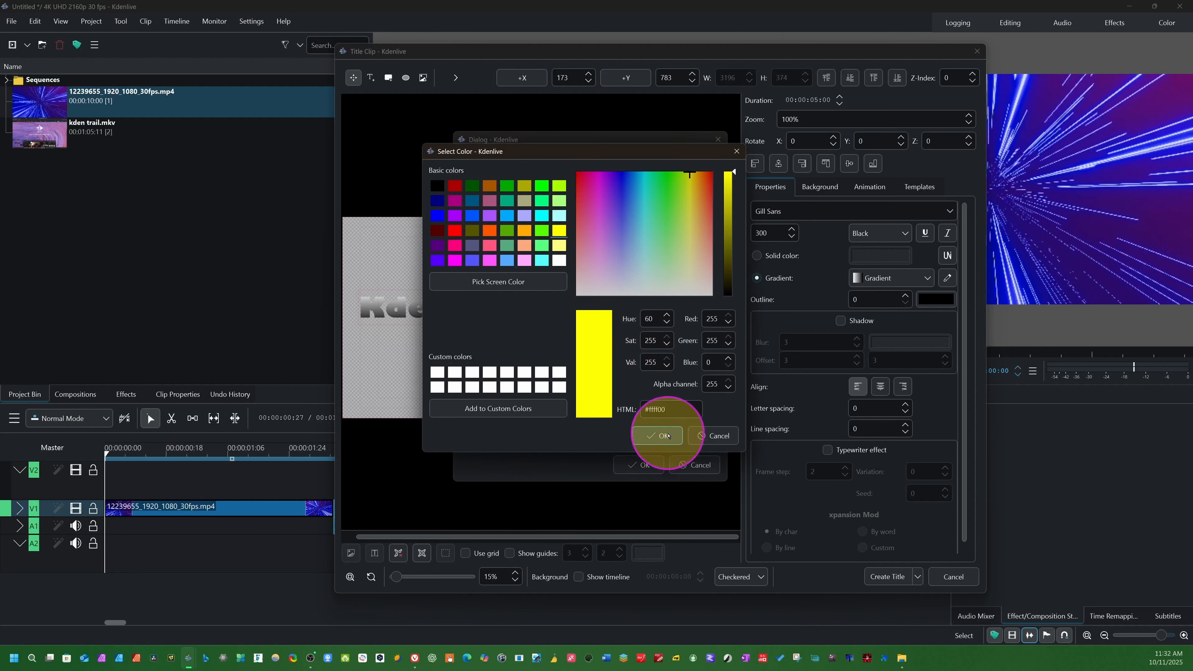
left_click(657, 435)
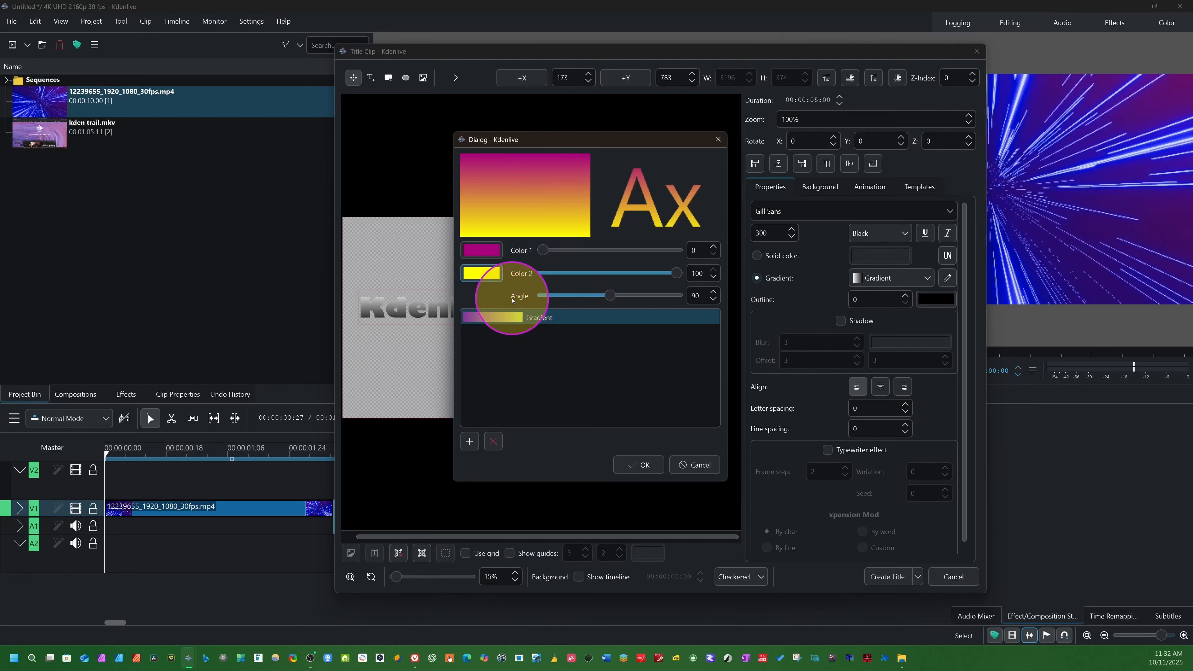
Save the magenta-to-yellow gradient as a new list entry and apply it to the title text
left_click(660, 405)
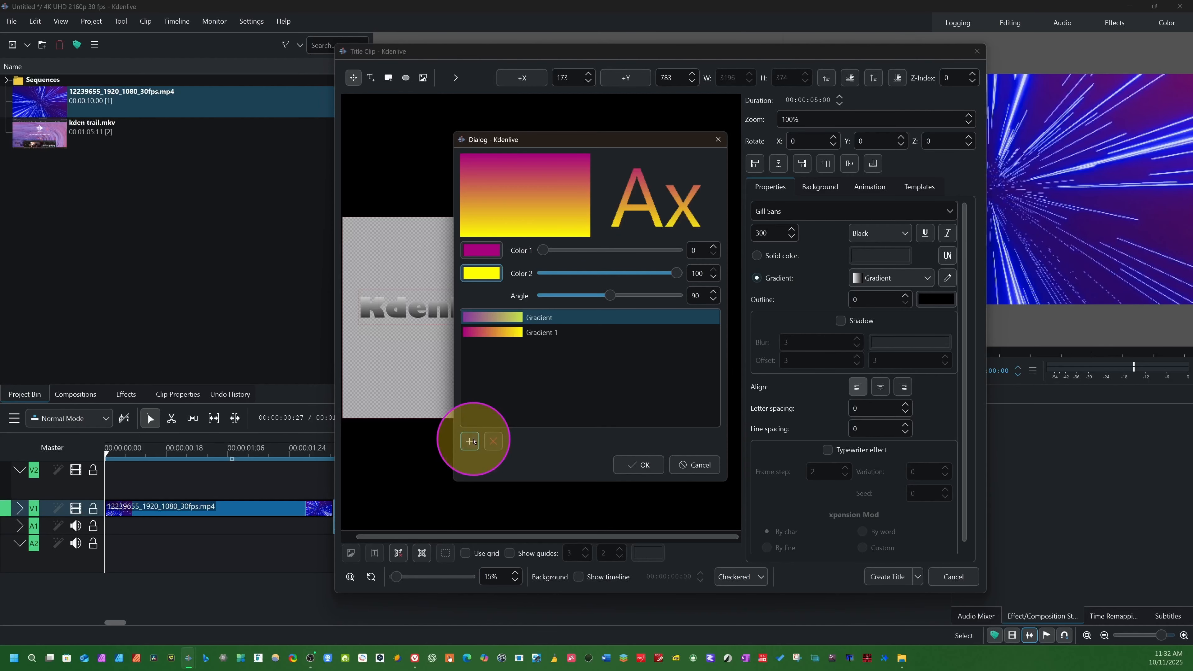
left_click(543, 334)
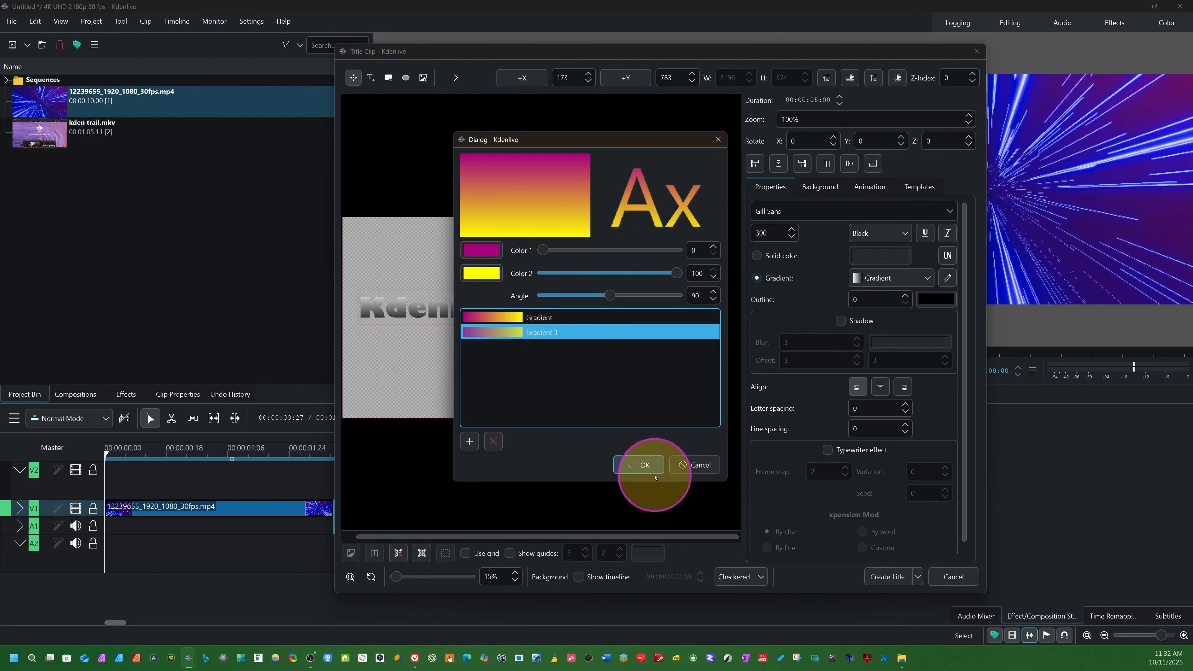
left_click(639, 464)
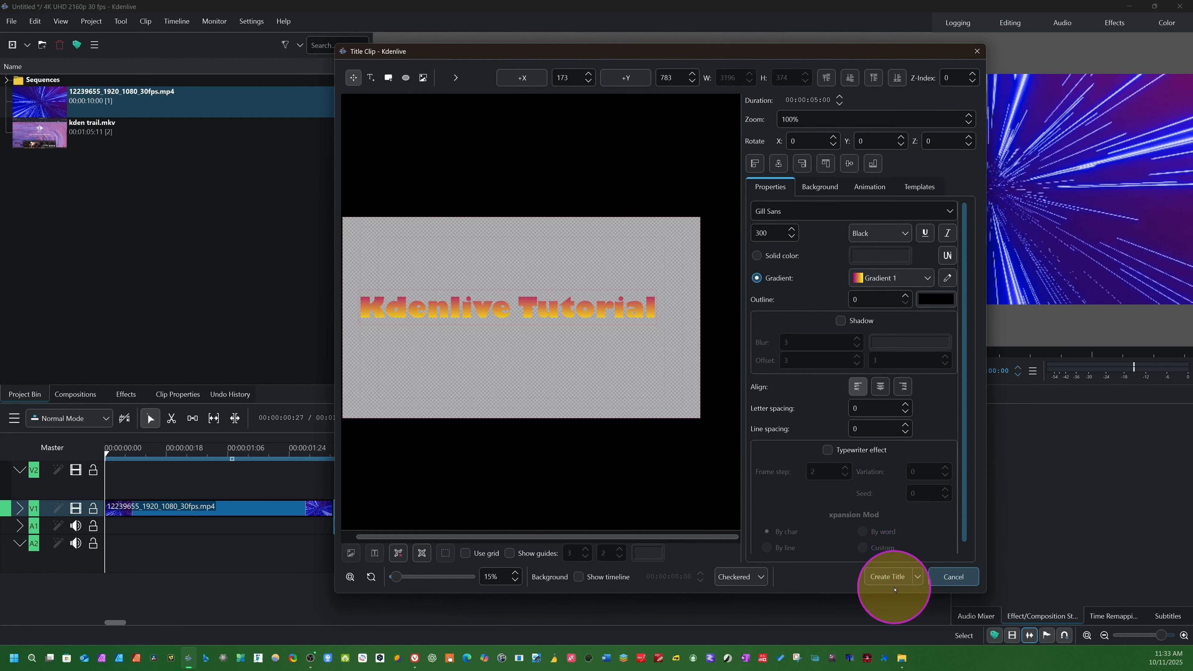
left_click(818, 187)
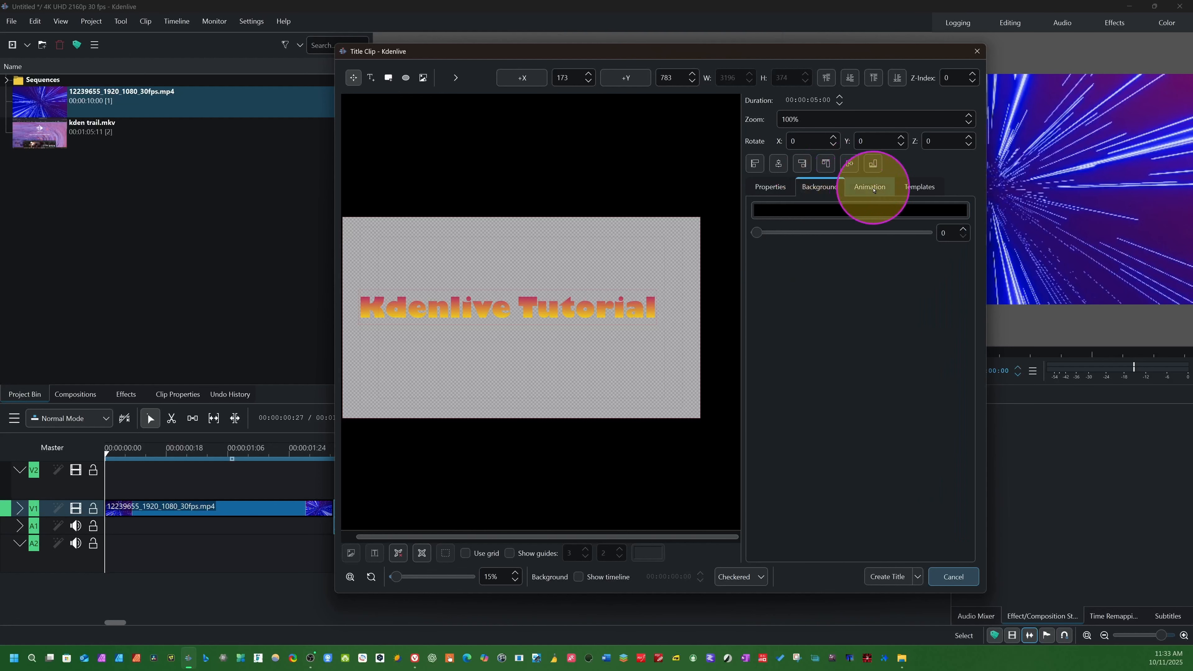
left_click(869, 187)
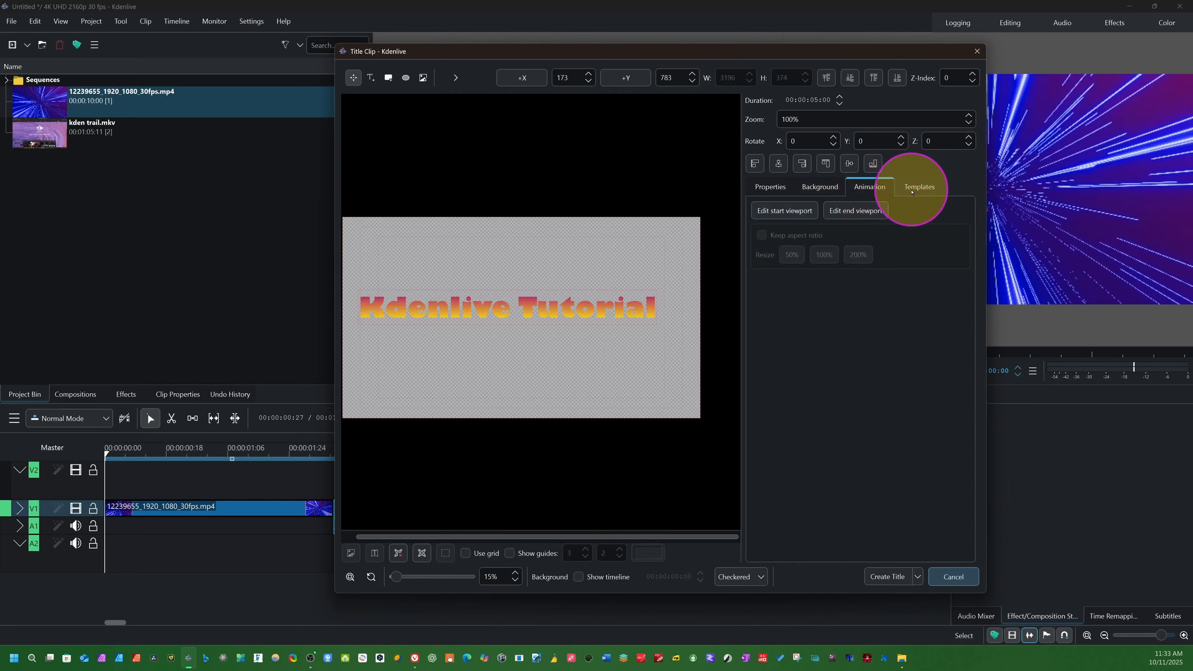
left_click(920, 188)
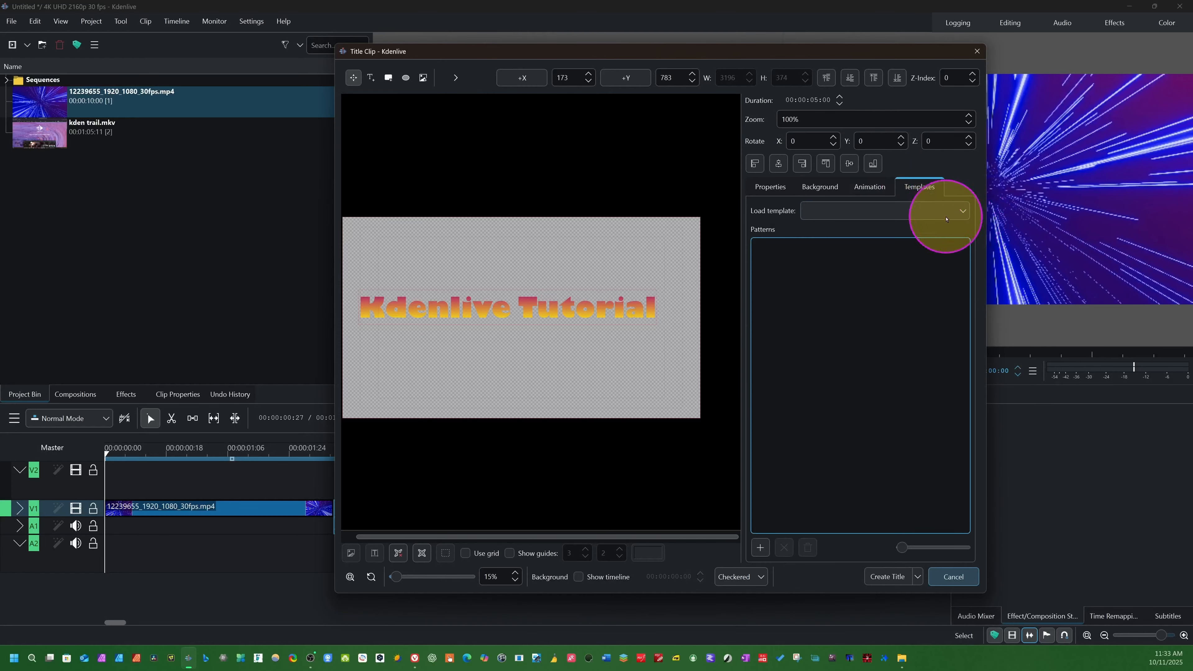
left_click(771, 187)
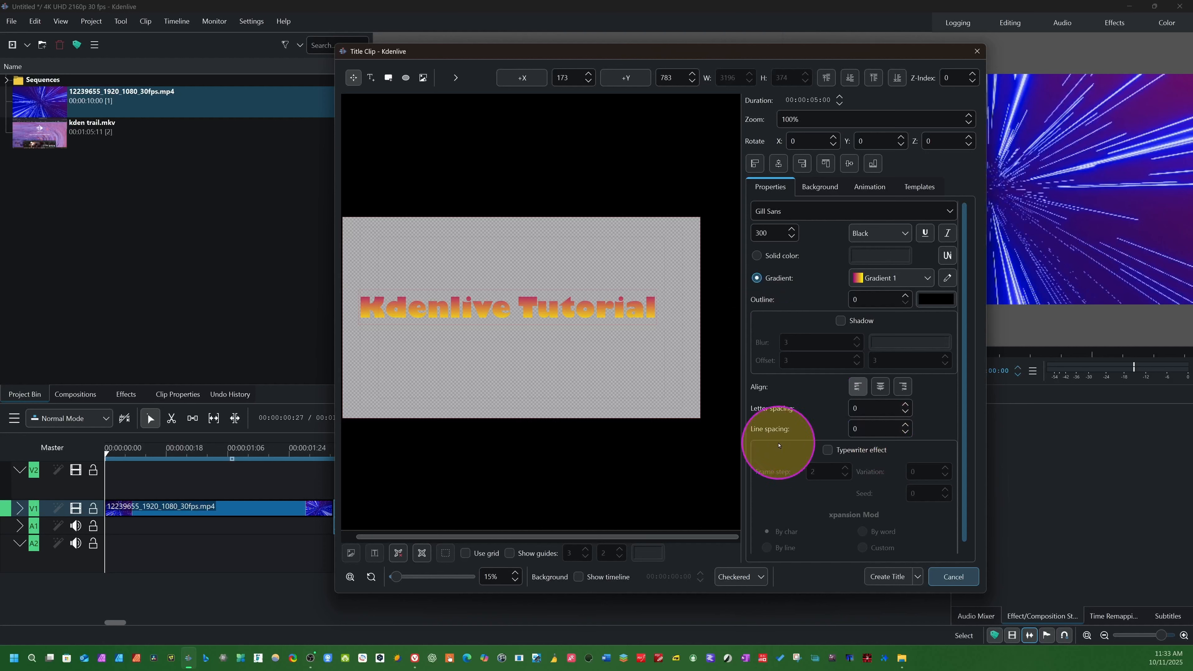
Finish the title with letter spacing 9, line spacing -1 and the Typewriter effect enabled, and create the clip
left_click(884, 412)
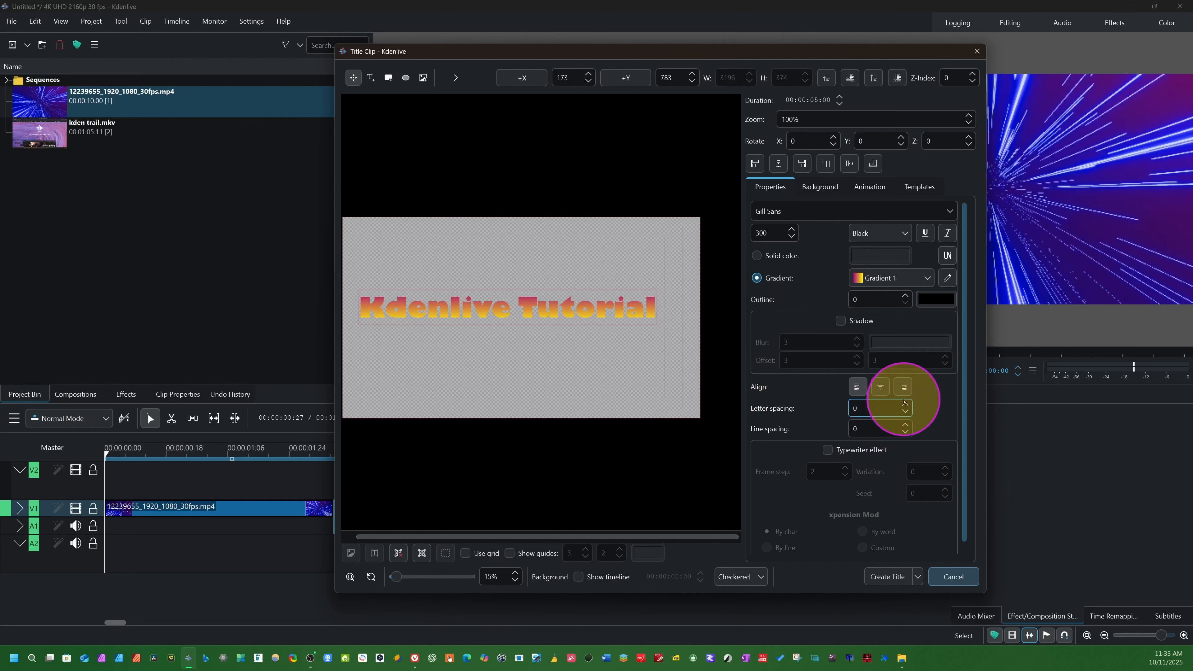
left_click(905, 404)
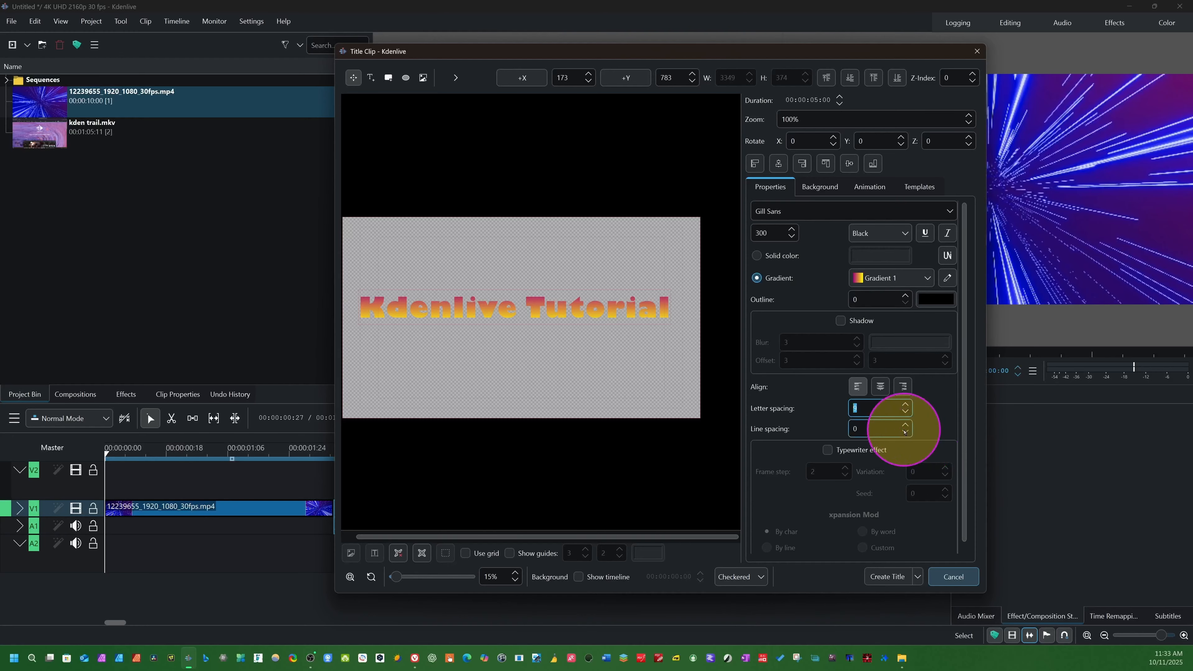
left_click(906, 425)
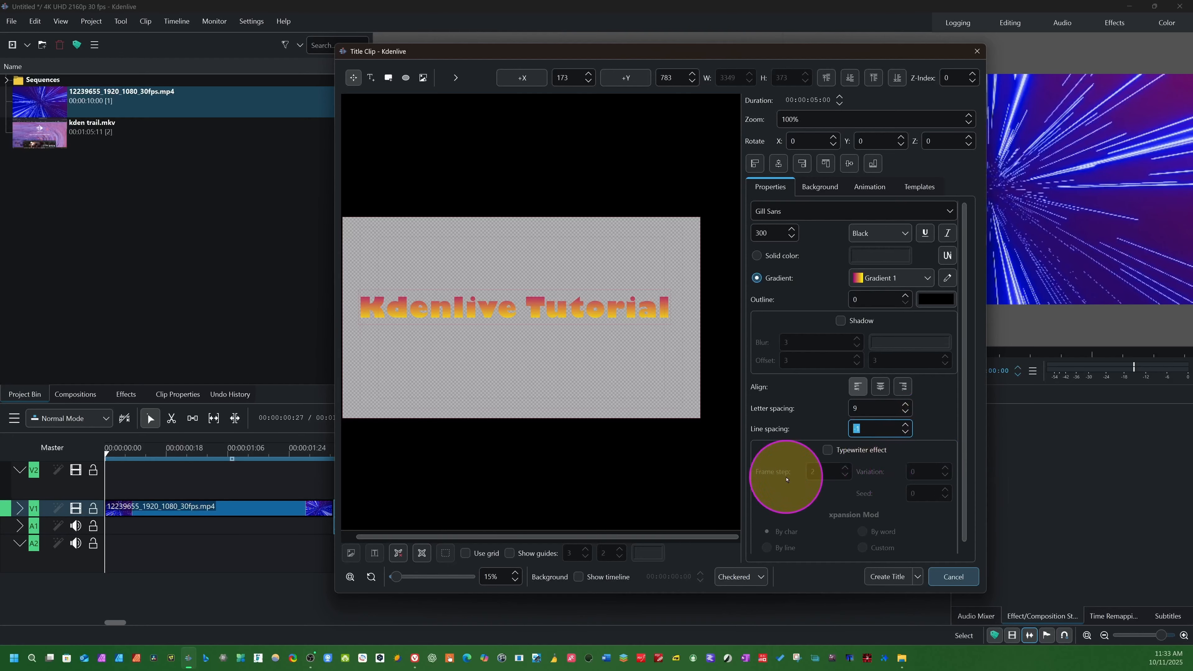
left_click(829, 451)
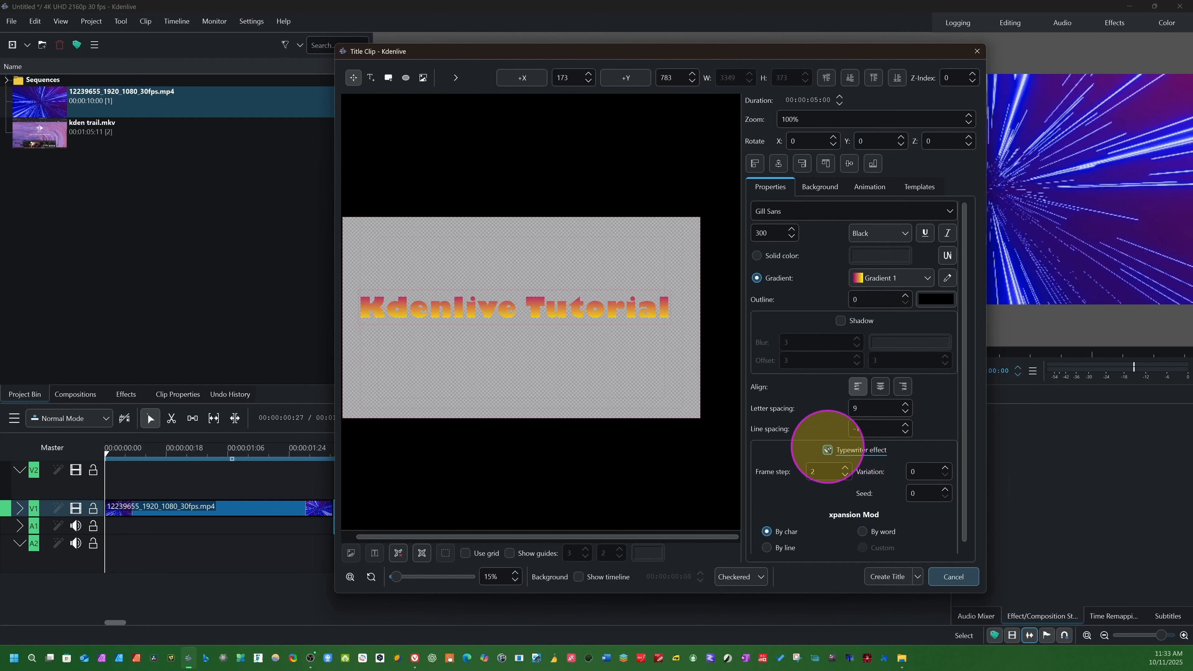
left_click(896, 575)
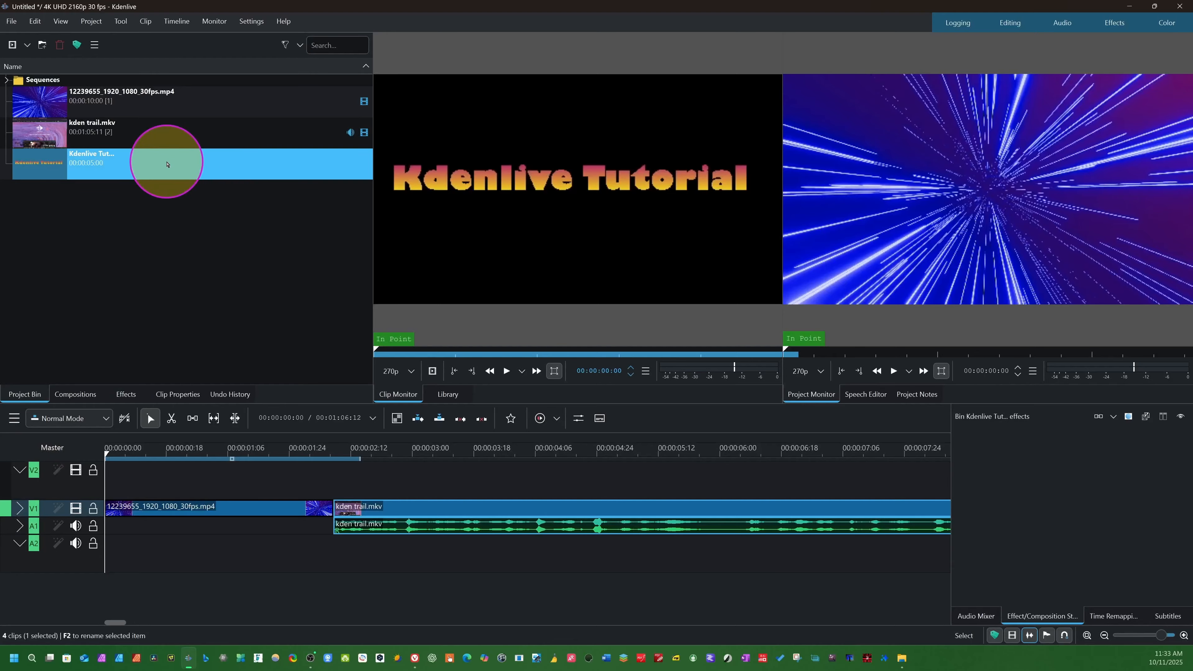
Place the title clip at the start of track V2, trimmed to the end of the intro video, and play back the result
left_click(167, 164)
left_click_drag(167, 164, 110, 480)
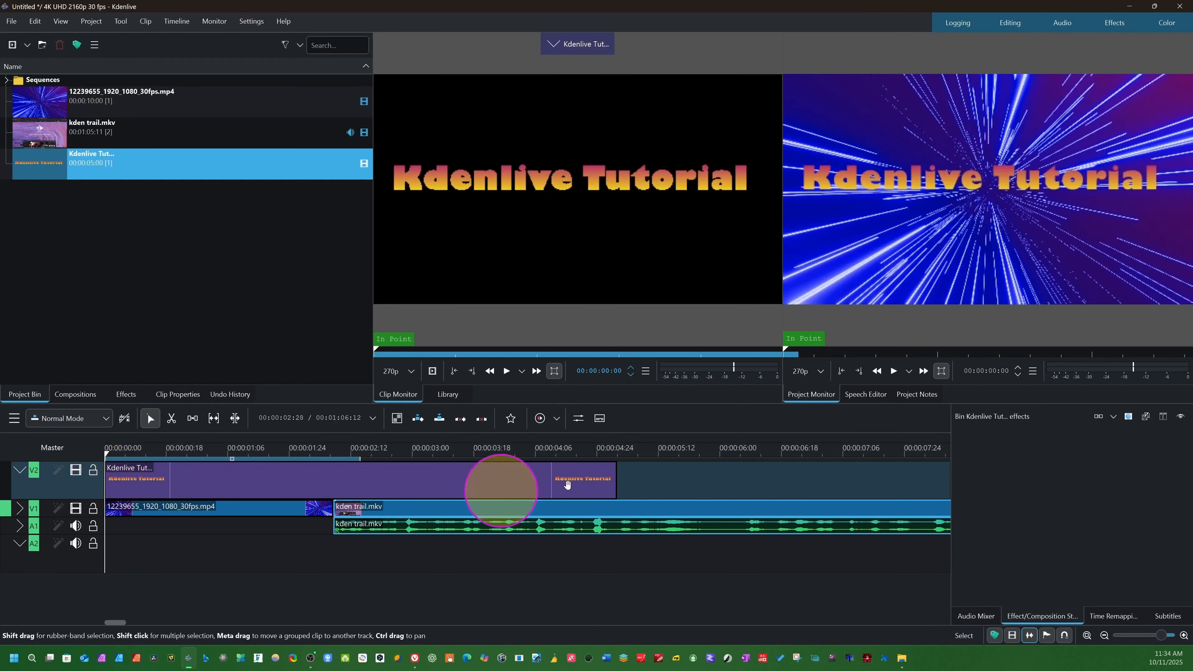
left_click_drag(616, 477, 332, 480)
key("space")
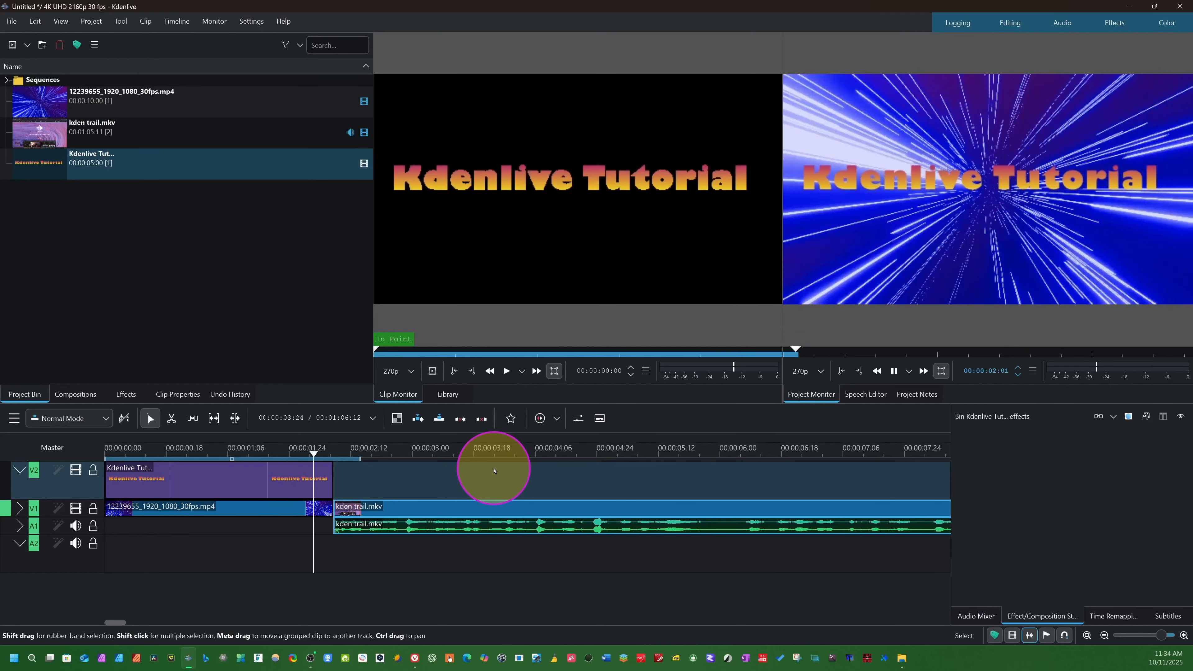
left_click(159, 452)
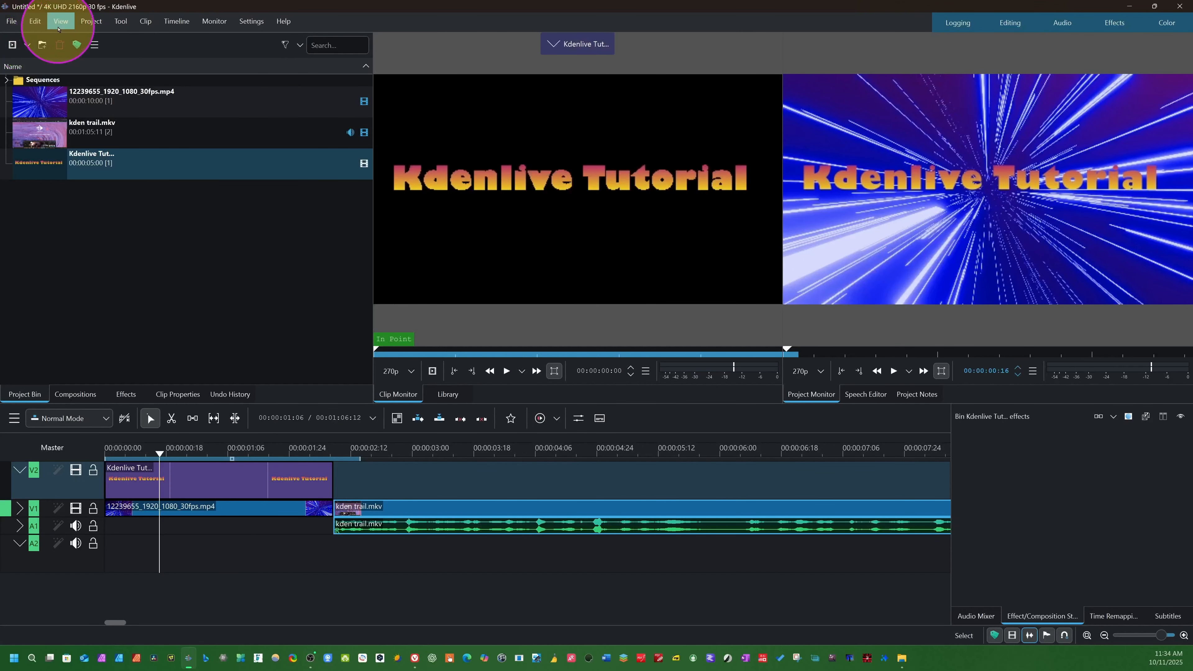
Show Online Resources in the workspace and search it for "sound"
left_click(60, 21)
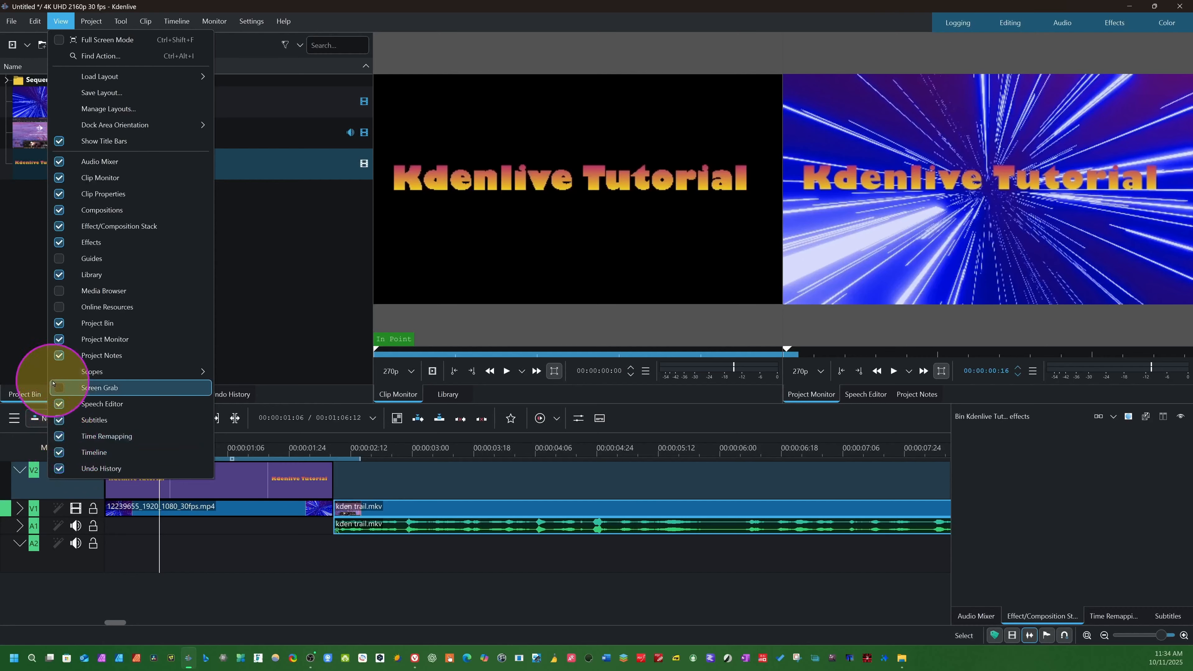
left_click(60, 307)
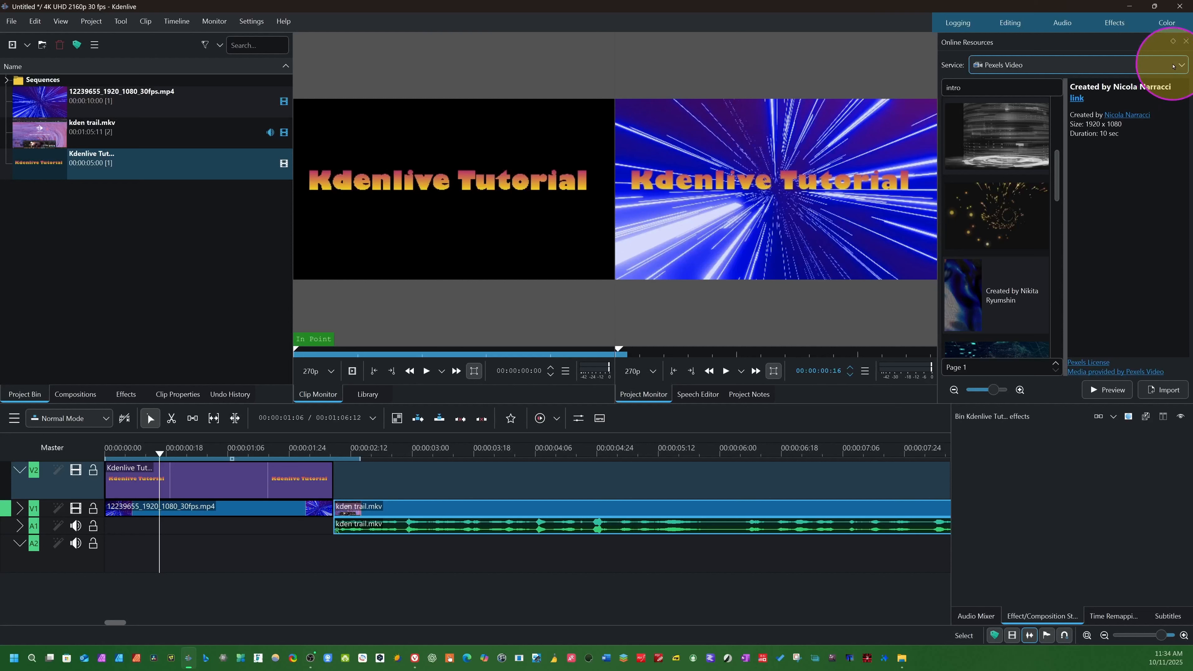
left_click_drag(964, 88, 938, 98)
key("BackSpace")
type("soun")
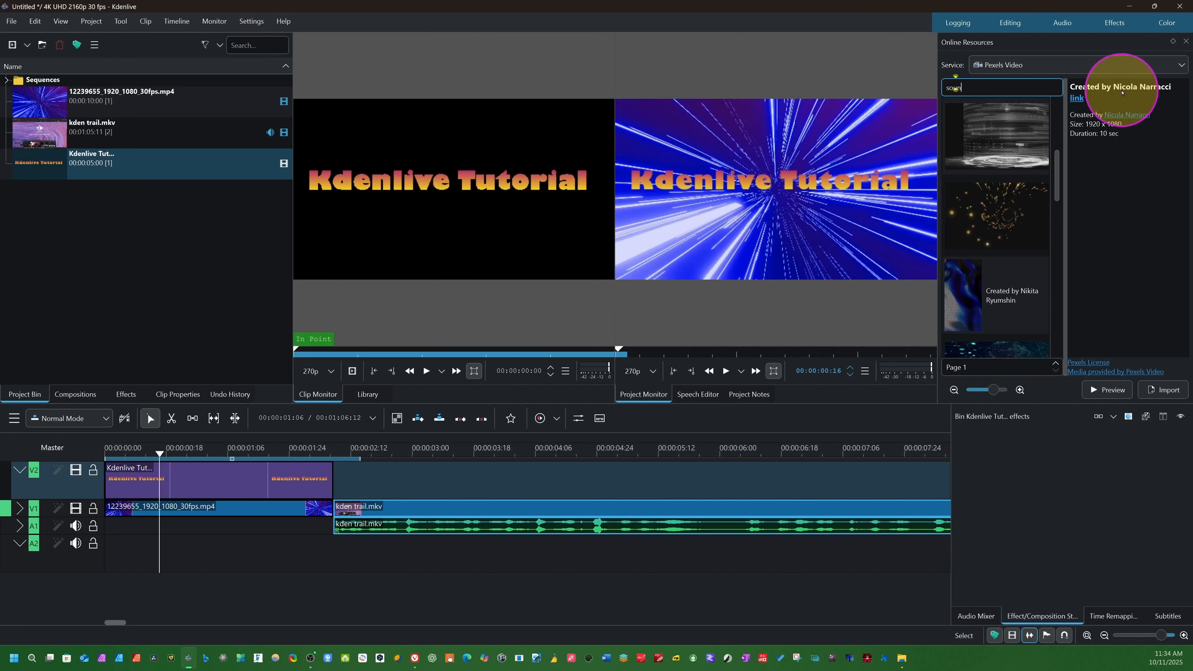
type("d")
key("Return")
scroll(1026, 232, "down", 2)
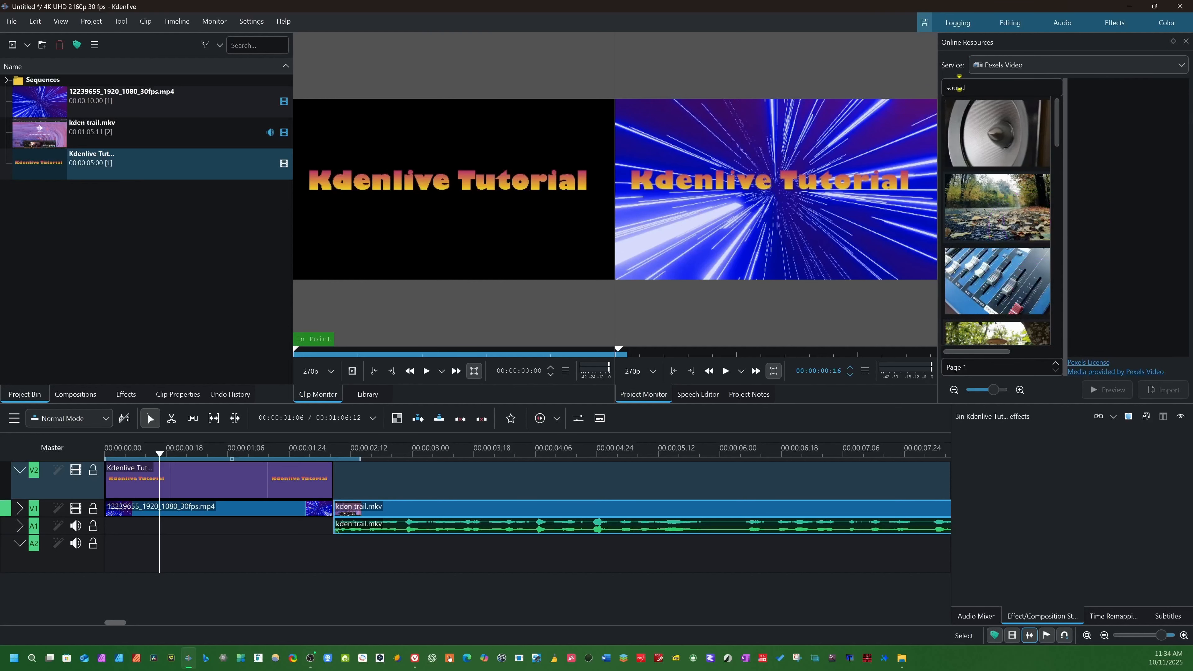
Find MSfxP Sound 427 through the Freesound service and open its web page in the browser
left_click(1003, 66)
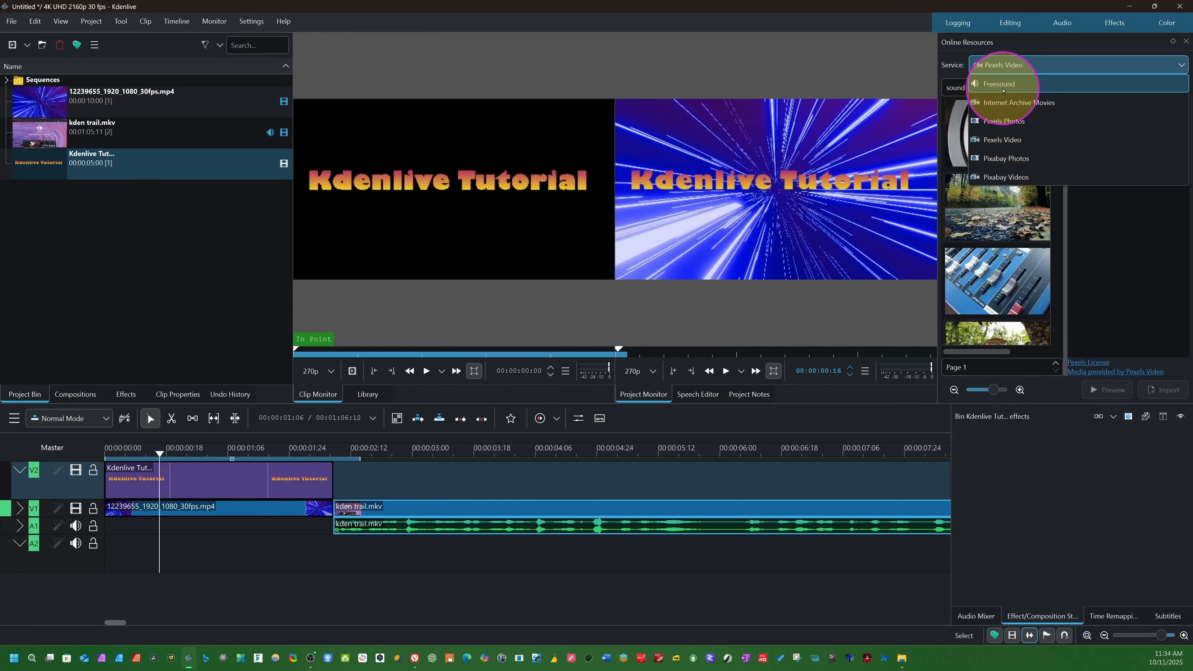
left_click(1019, 90)
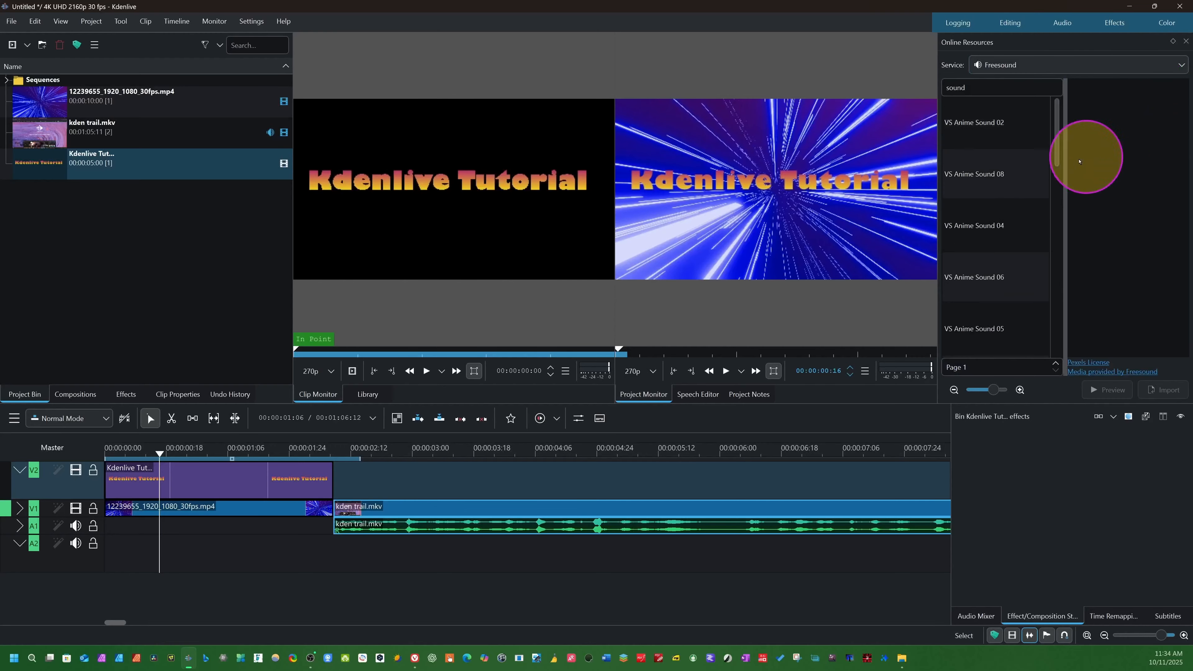
scroll(985, 269, "down", 3)
scroll(984, 269, "down", 5)
left_click(990, 182)
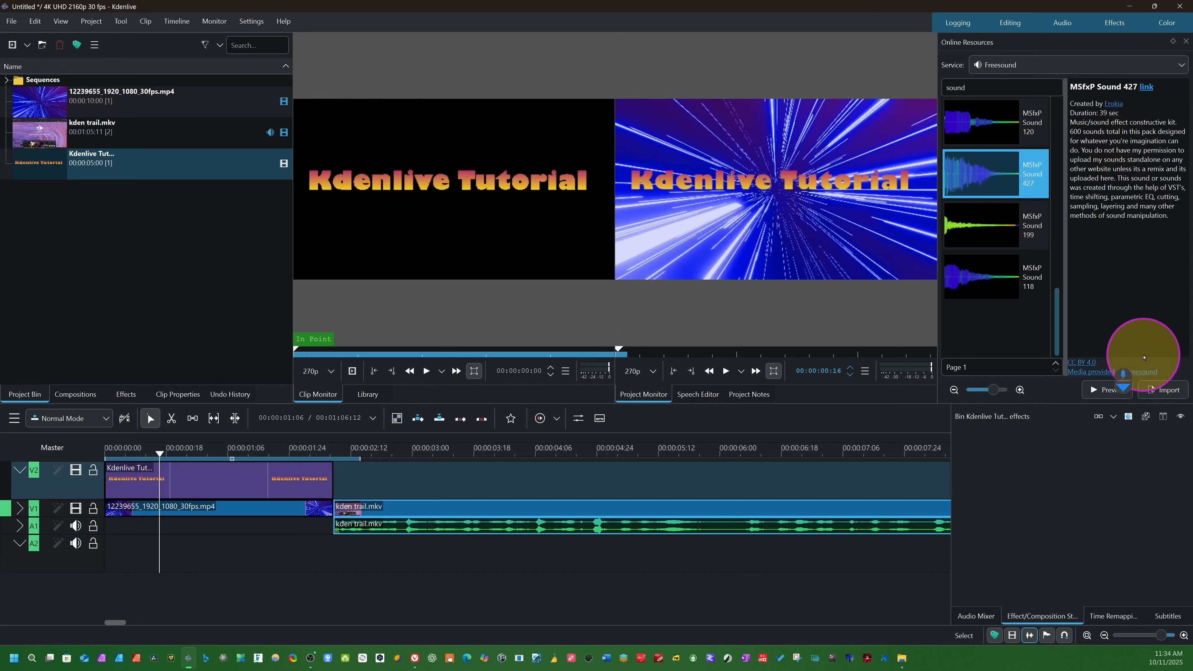
left_click(1147, 87)
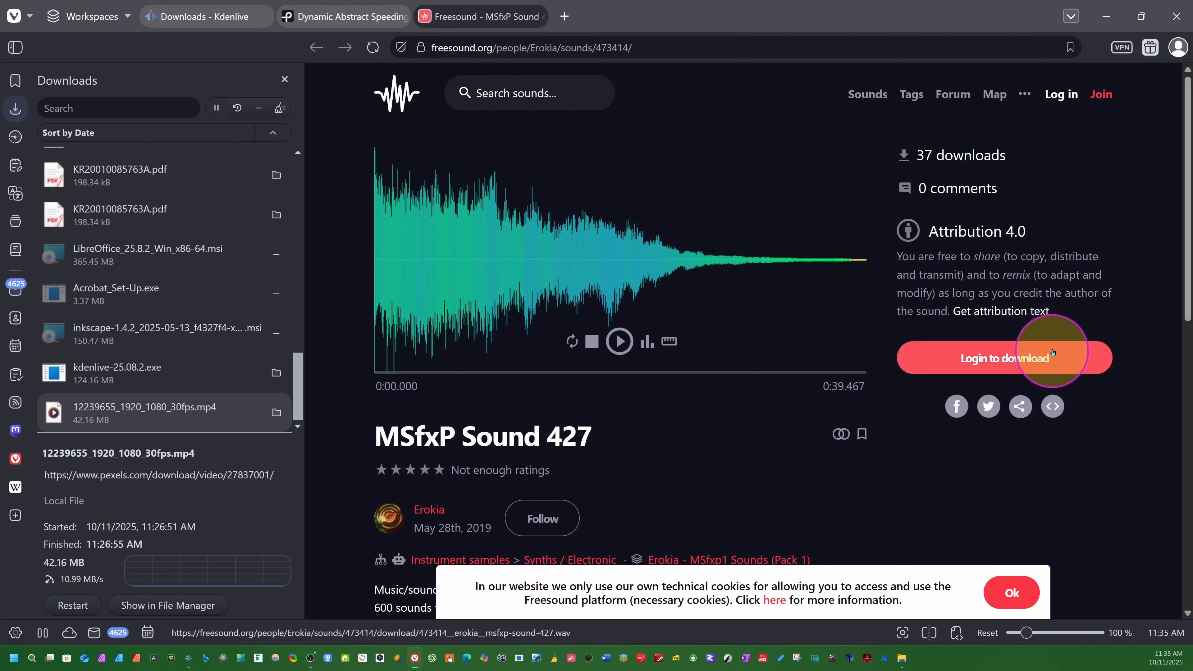
scroll(547, 519, "down", 5)
scroll(546, 519, "up", 1)
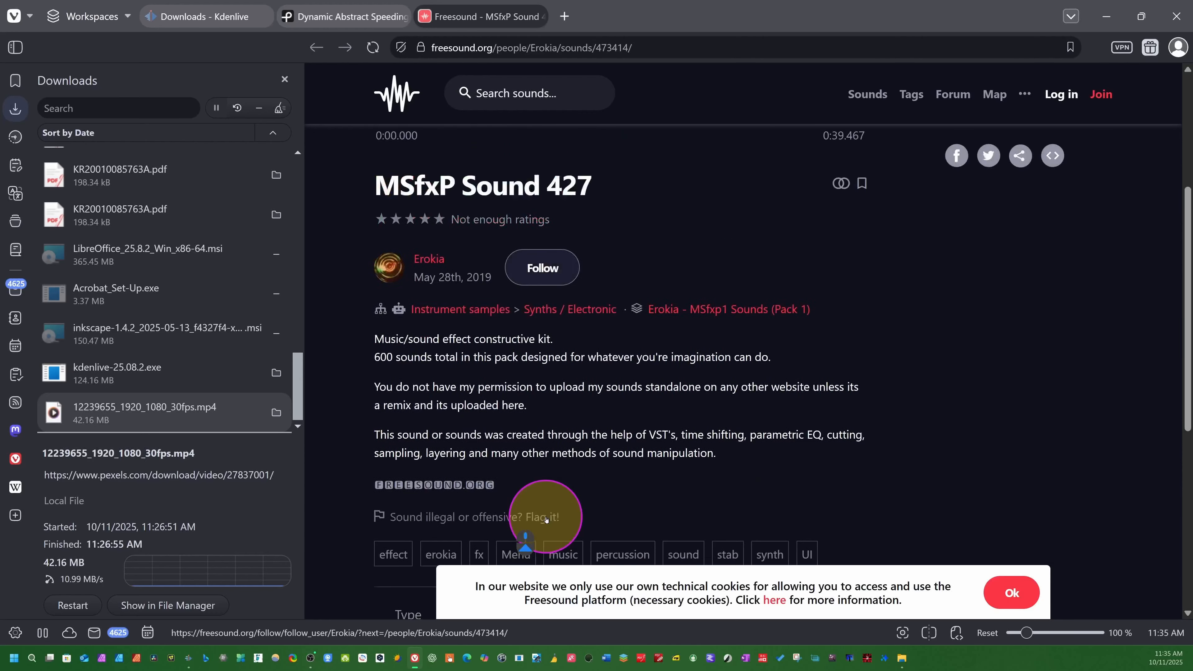
scroll(547, 519, "up", 5)
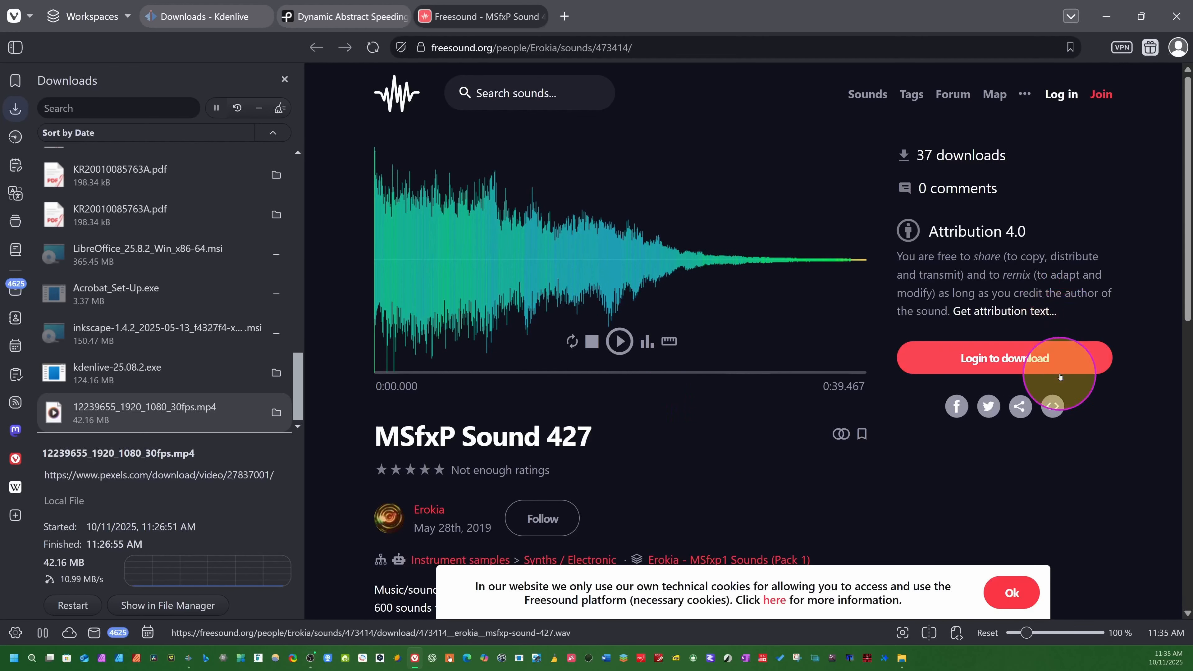
Switch to Kdenlive and import designed-fire-winds-swoosh-04-116788.mp3 from the Sound effect folder into the project bin
key("alt+Tab")
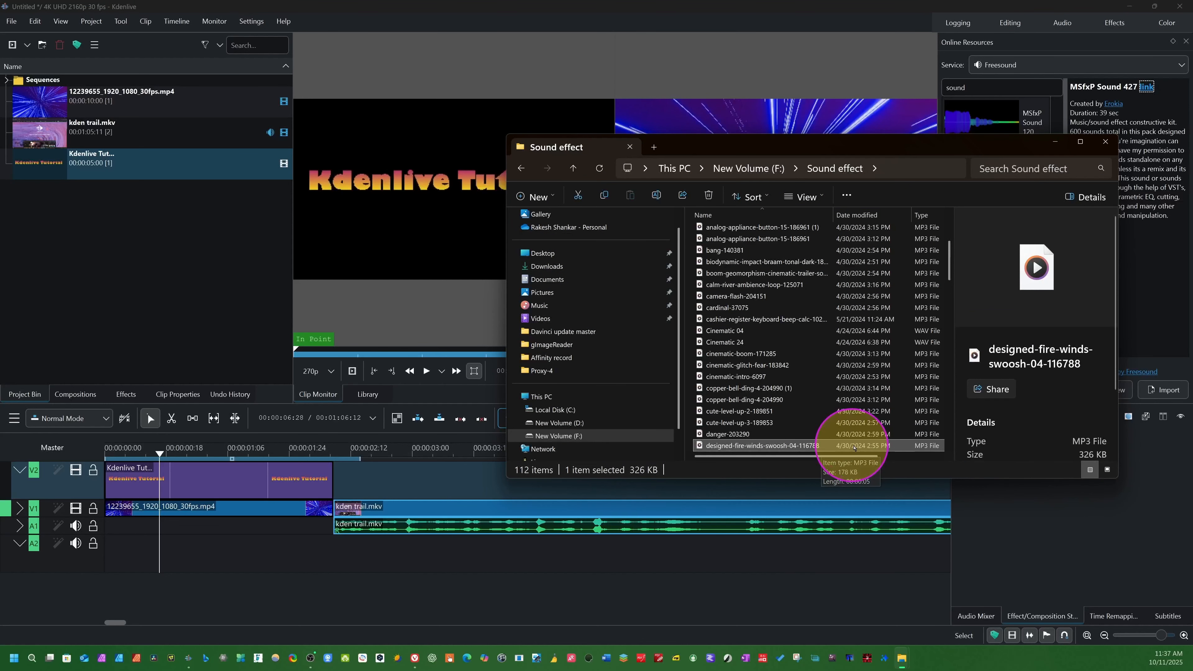
scroll(873, 448, "down", 1)
left_click_drag(892, 399, 68, 264)
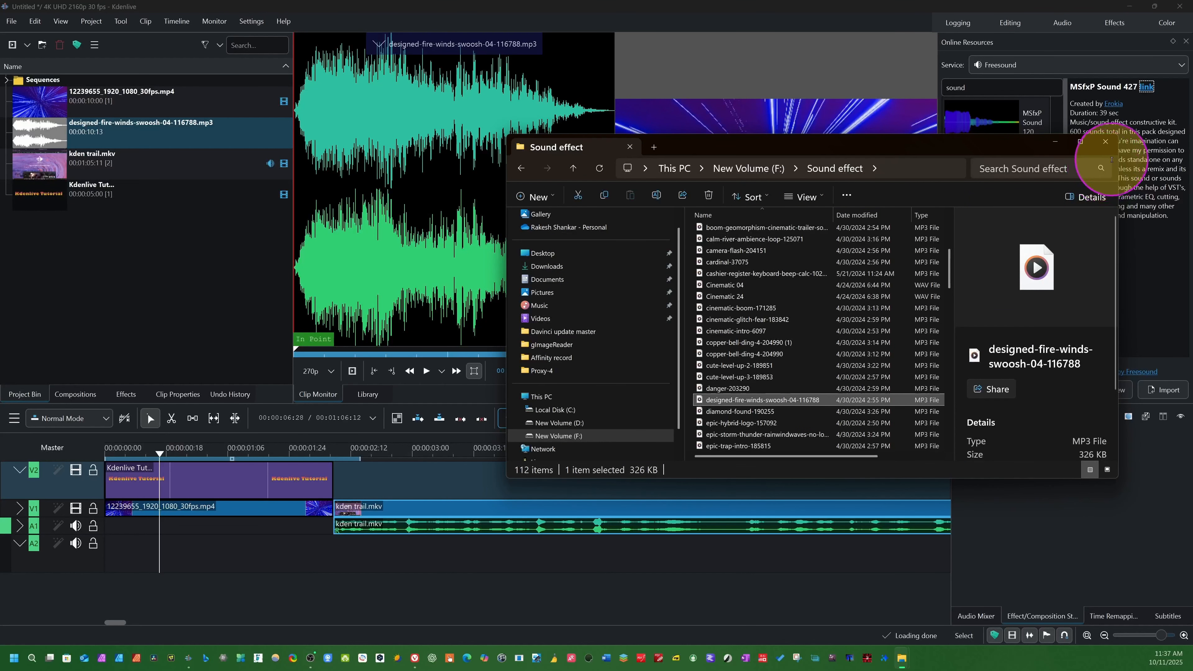
left_click(1096, 146)
left_click(128, 135)
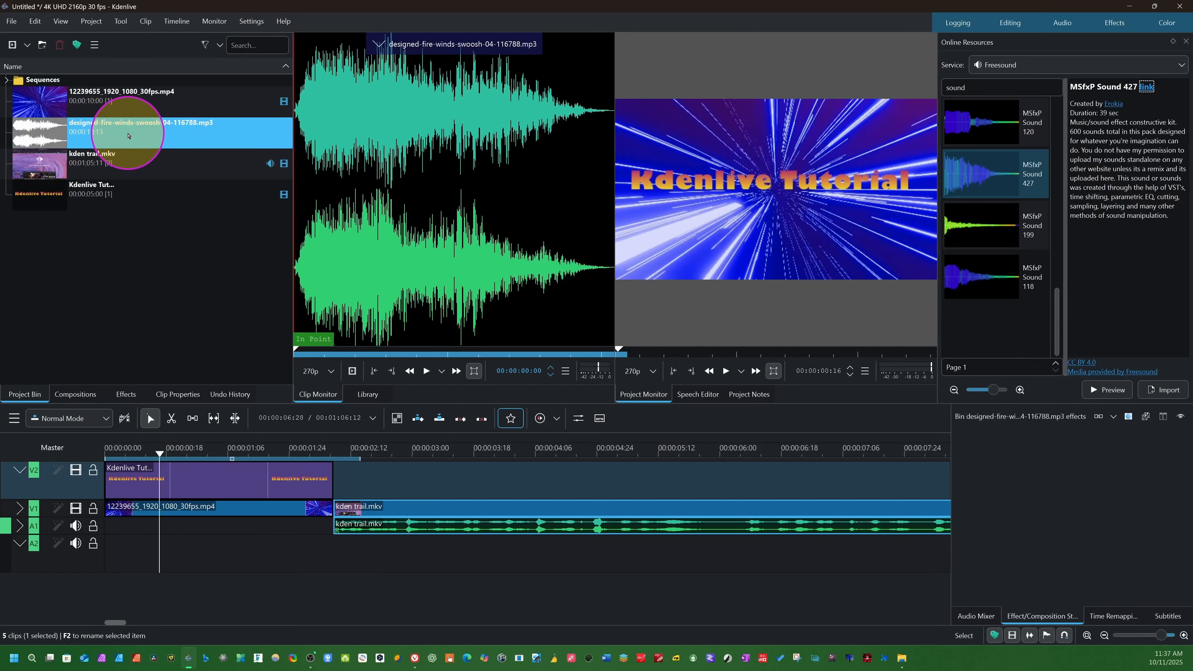
Place the swoosh sound at the start of the timeline on track A1, trimmed to the end of the intro video
left_click_drag(91, 133, 97, 544)
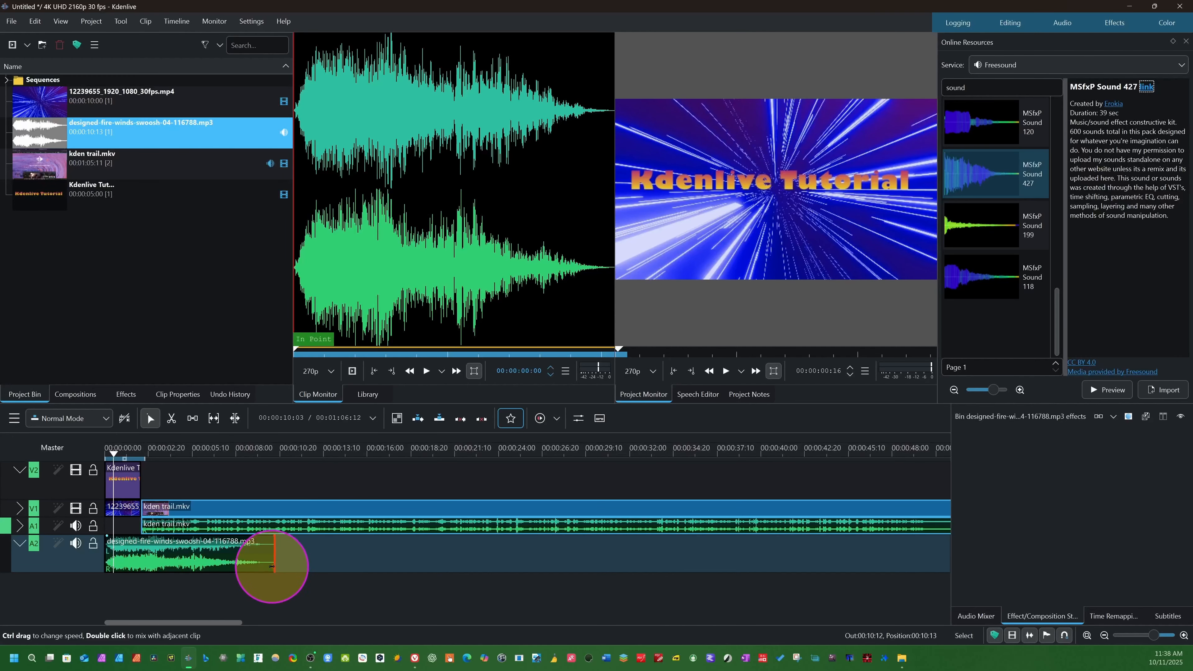
left_click_drag(274, 564, 120, 527)
left_click(119, 551)
Lock track V2 and play back the intro with its sound from the start
left_click_drag(148, 458, 98, 465)
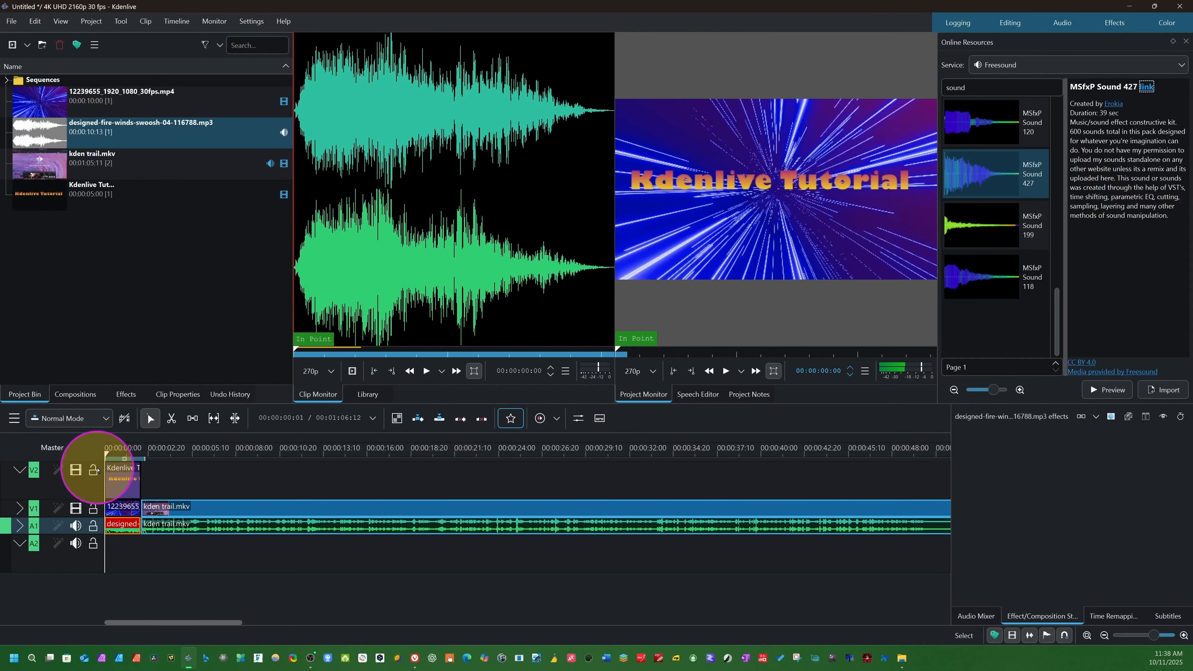
left_click(96, 470)
key("space")
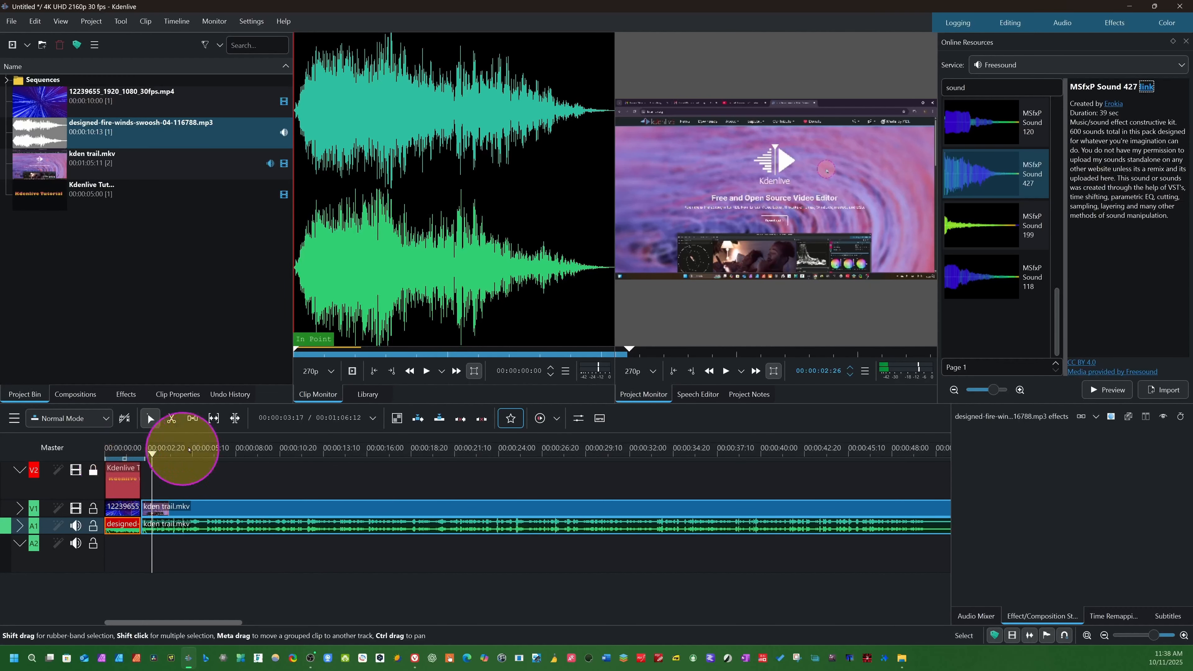
left_click_drag(151, 453, 118, 452)
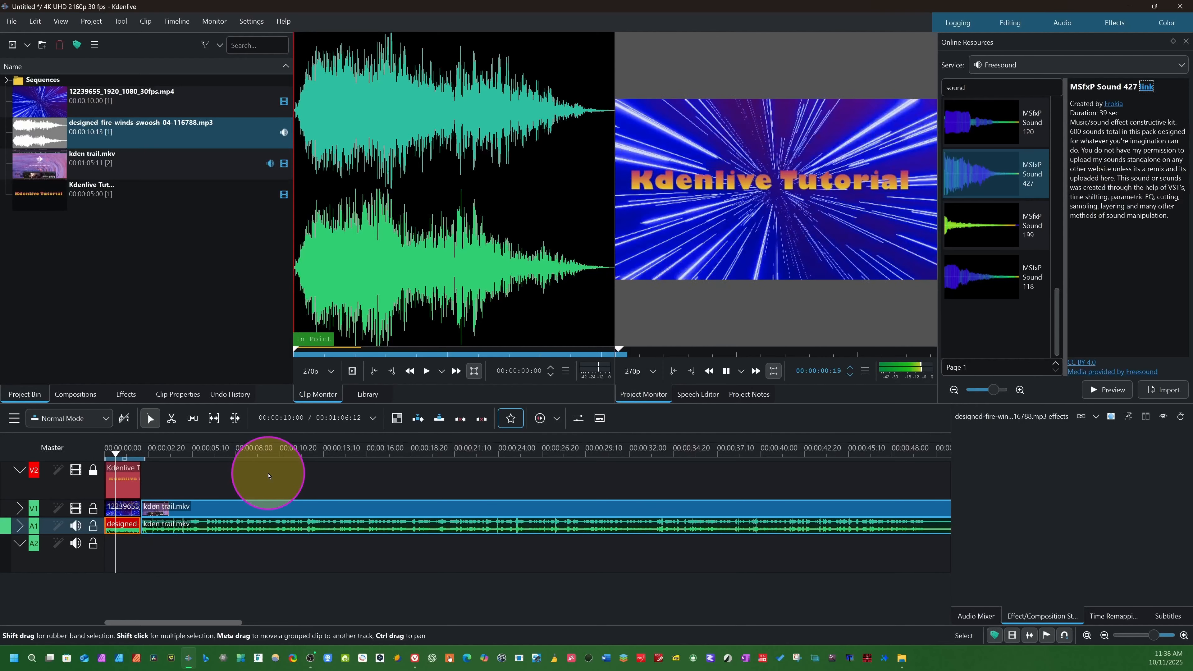
key("space")
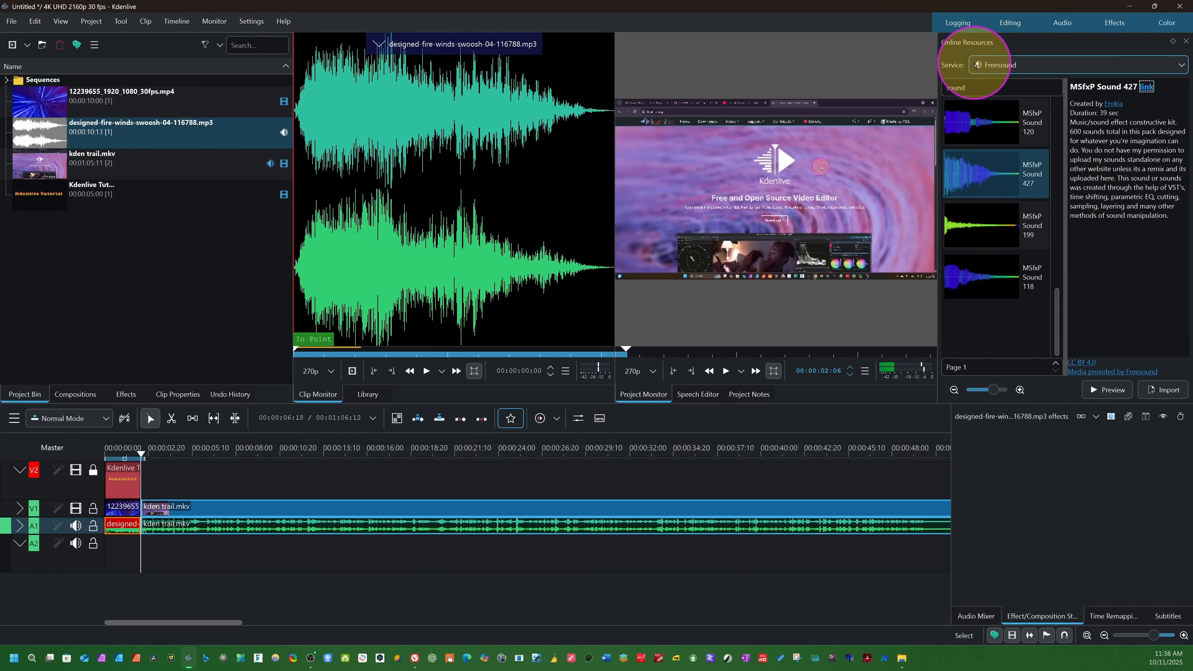
Hide Online Resources from the workspace and play the sequence from near its start
left_click(60, 21)
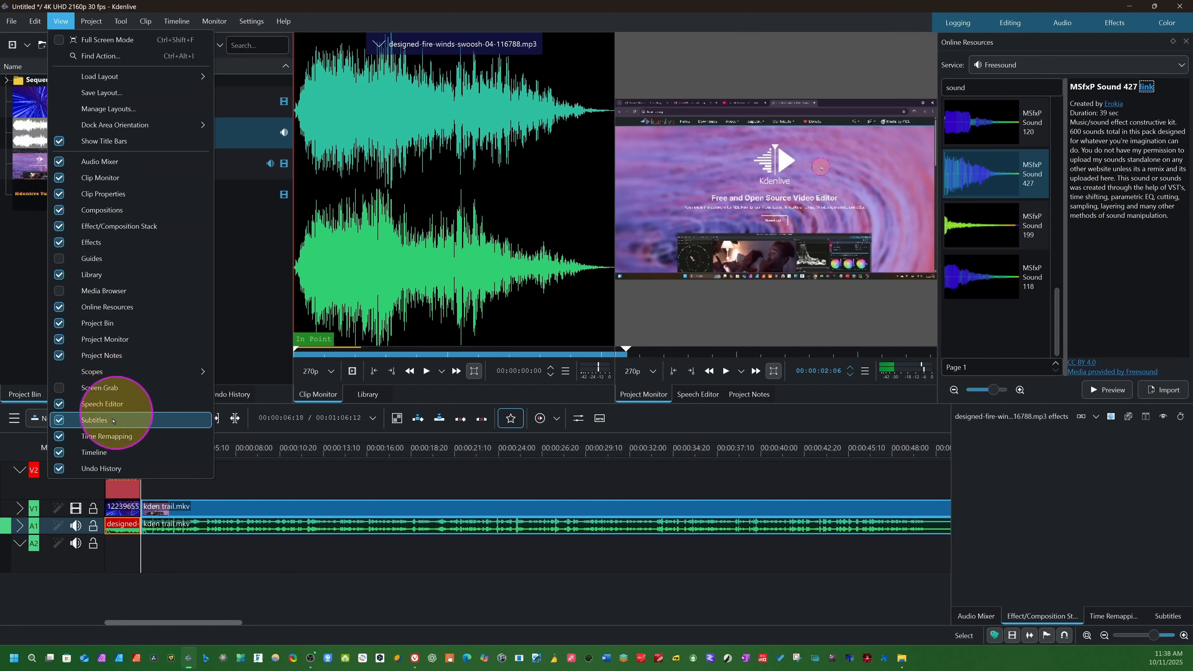
left_click(59, 307)
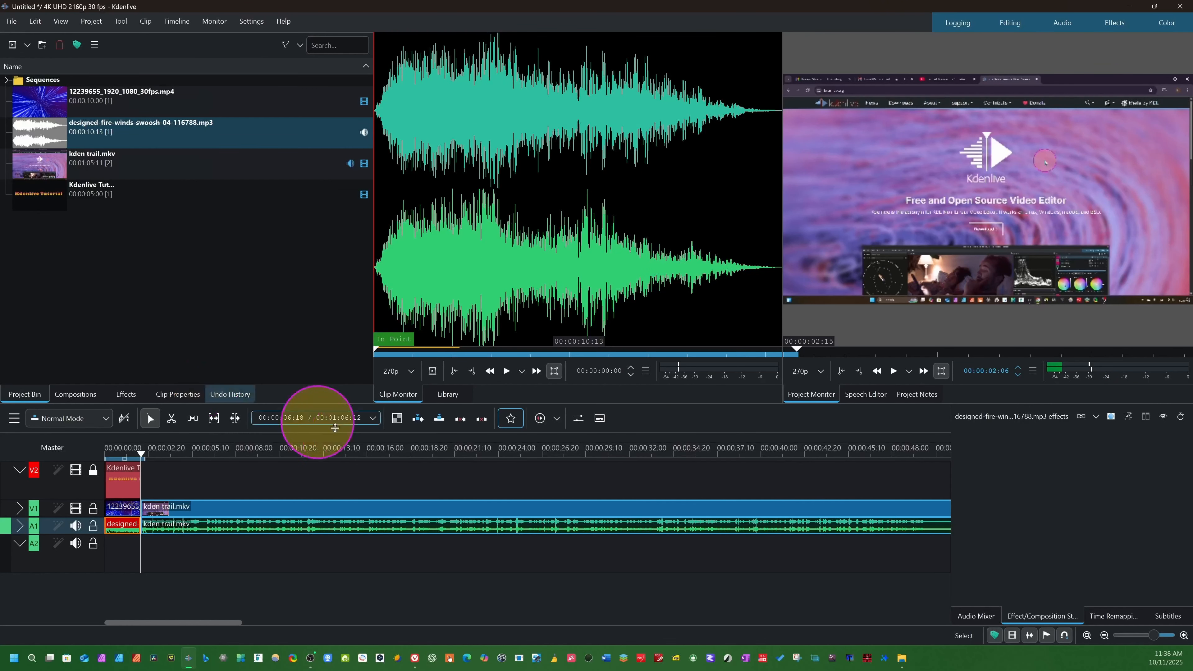
left_click(109, 451)
key("space")
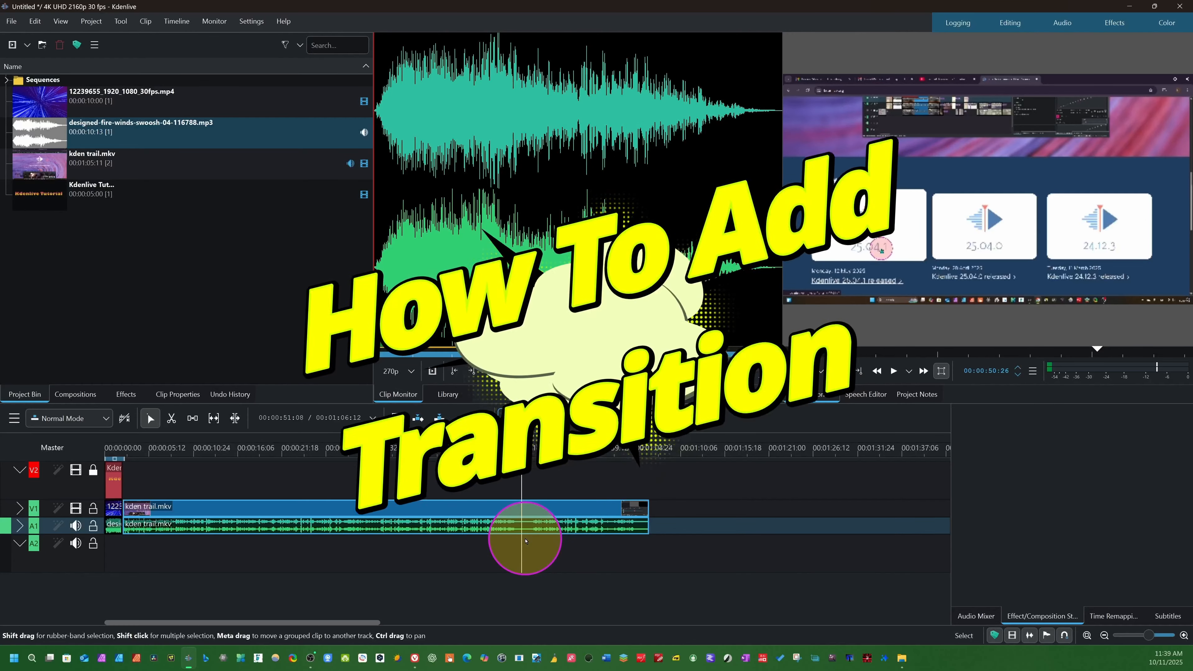
Split the kden trail.mkv clip with the Razor tool at about 00:00:50:25 and return to the Selection tool
key("x")
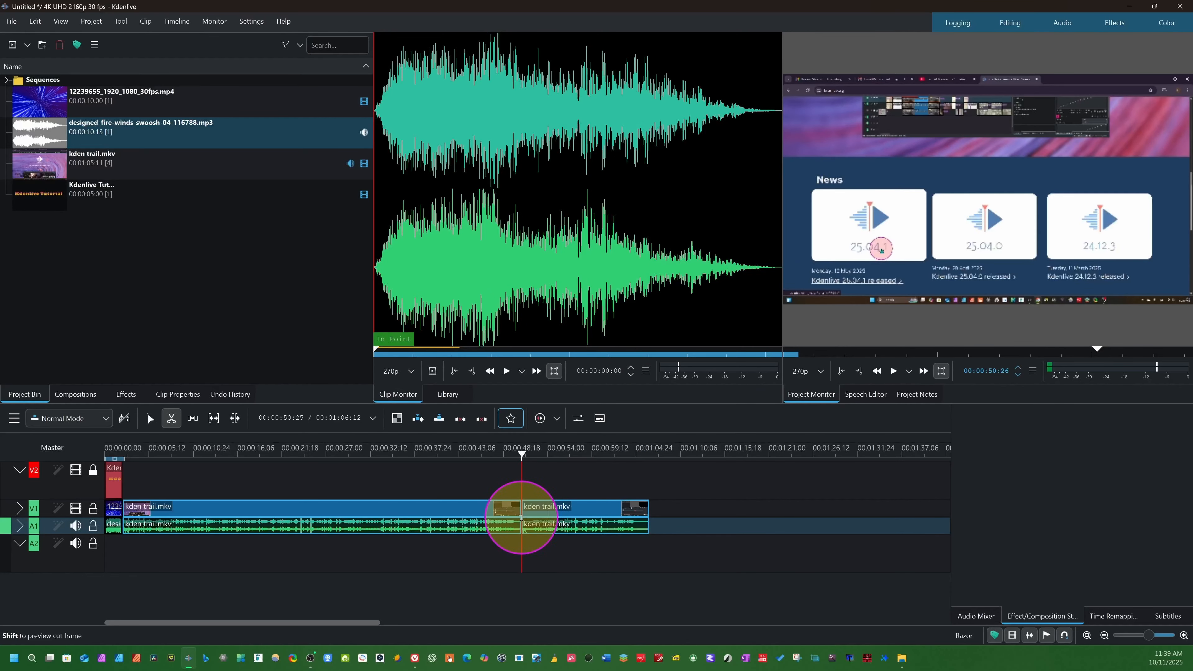
key("s")
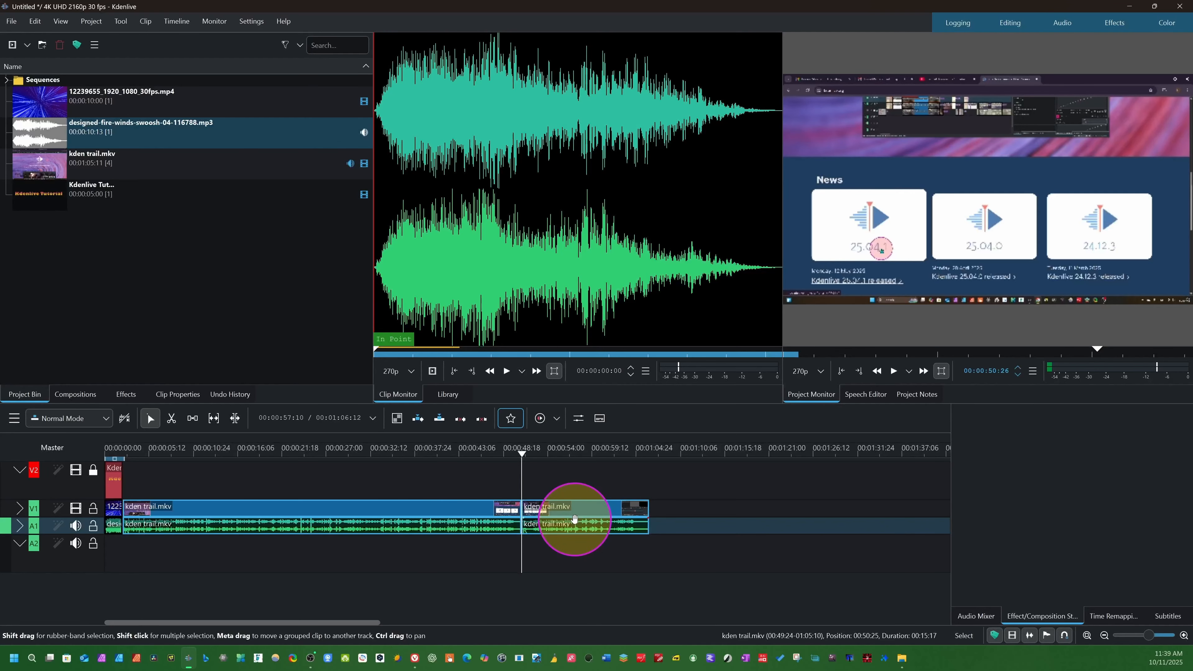
Add a fade out to the end of the first kden trail.mkv part and play back across the cut
left_click_drag(523, 476, 503, 516)
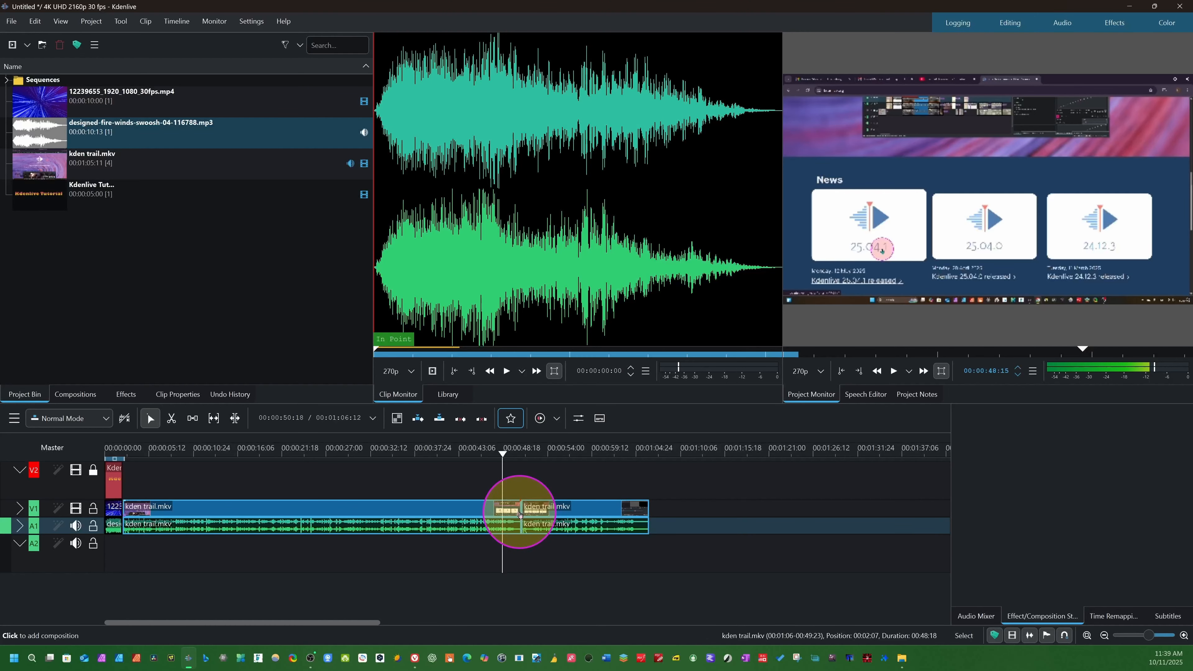
scroll(521, 509, "up", 3)
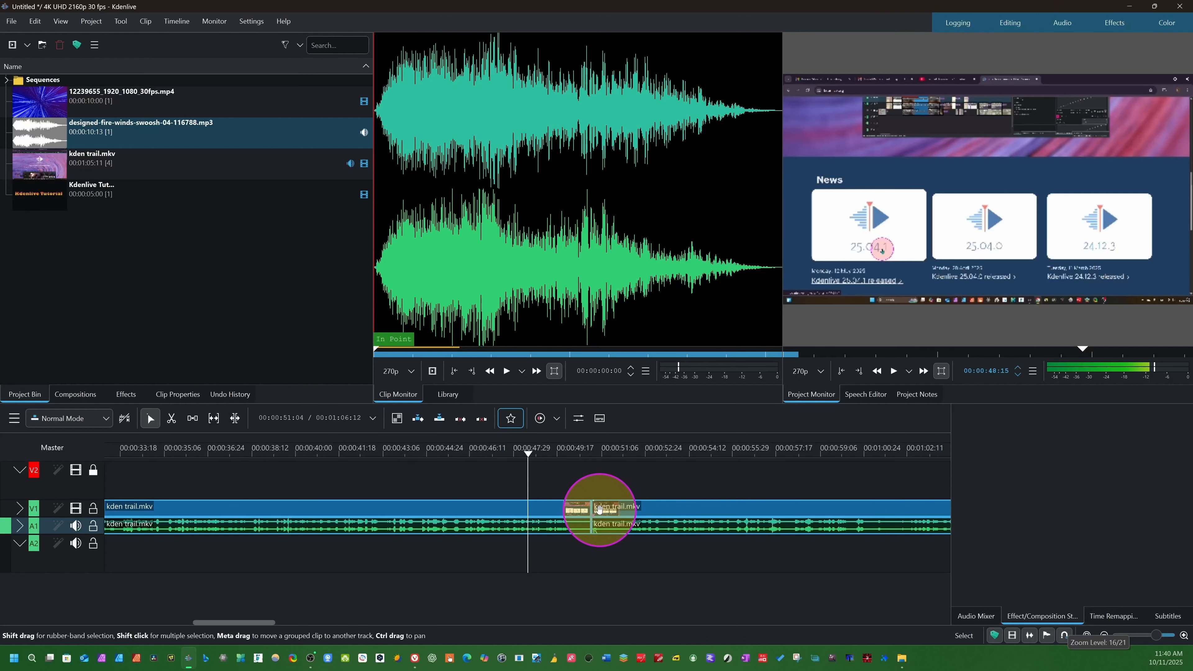
mouse_move(591, 506)
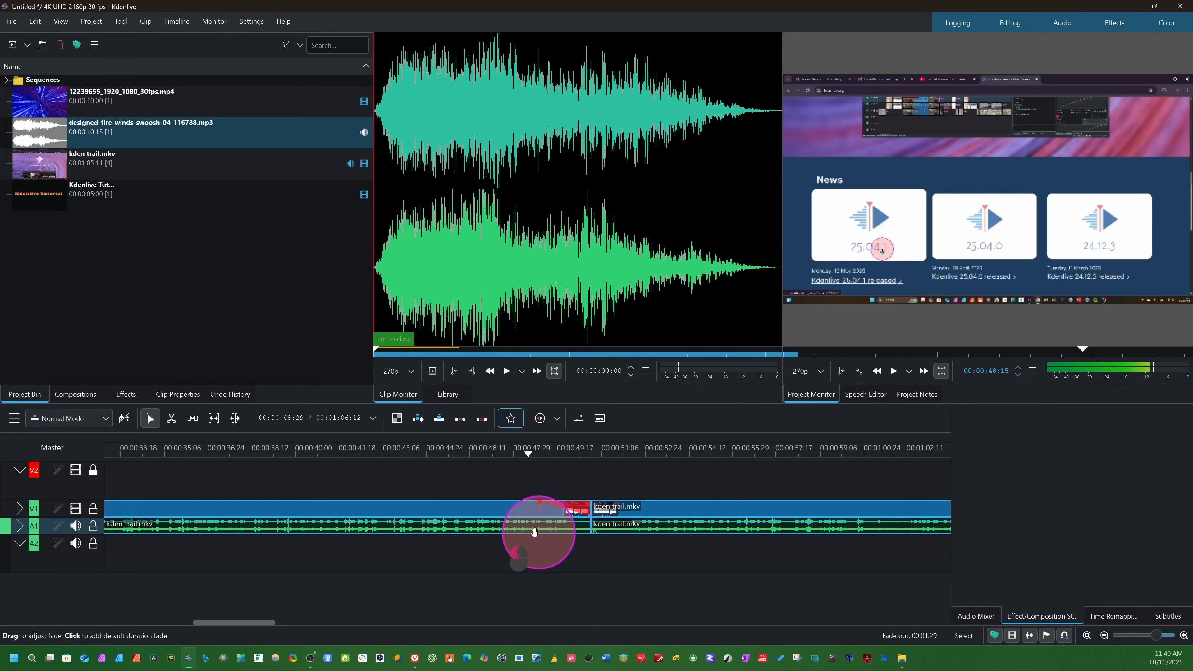
mouse_move(535, 532)
left_mouse_down()
mouse_move(500, 539)
mouse_move(552, 540)
mouse_move(550, 528)
left_mouse_up()
key("space")
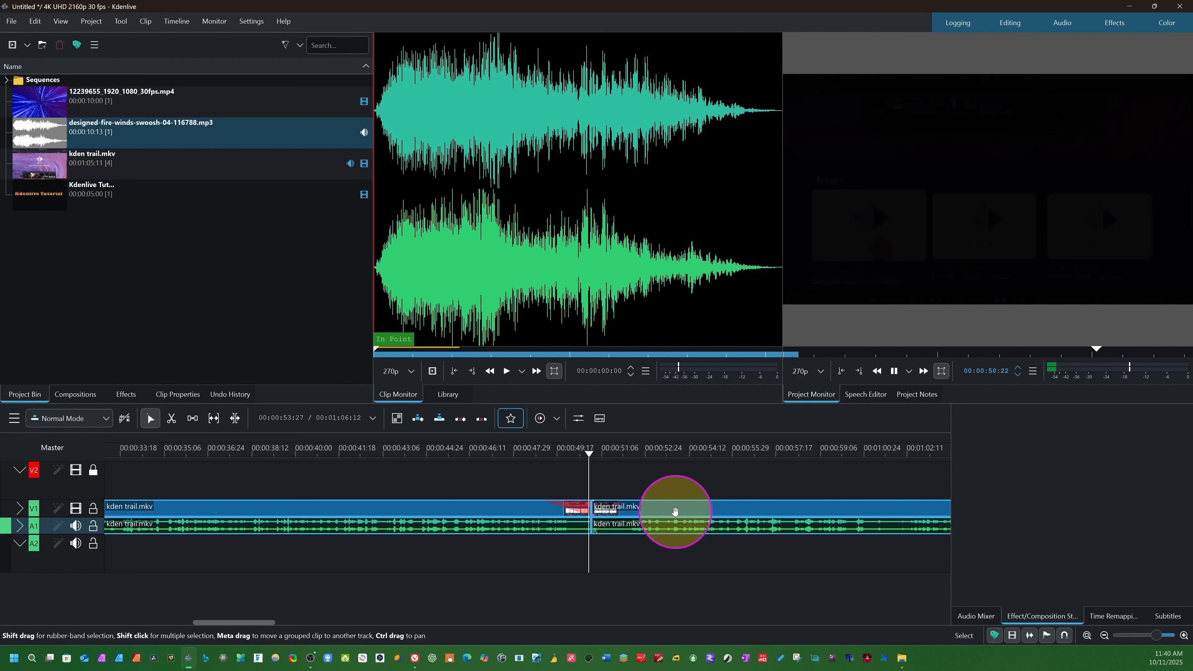
key("space")
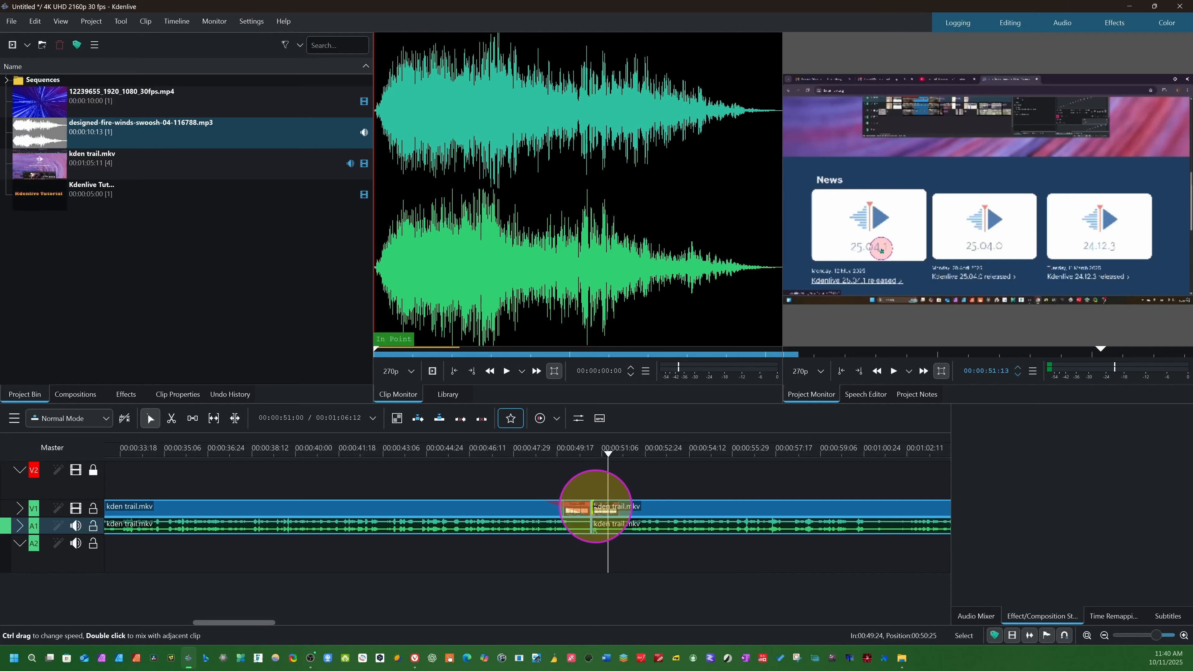
Add a mix transition at the cut between the two kden trail.mkv parts and play it back
double_click(595, 507)
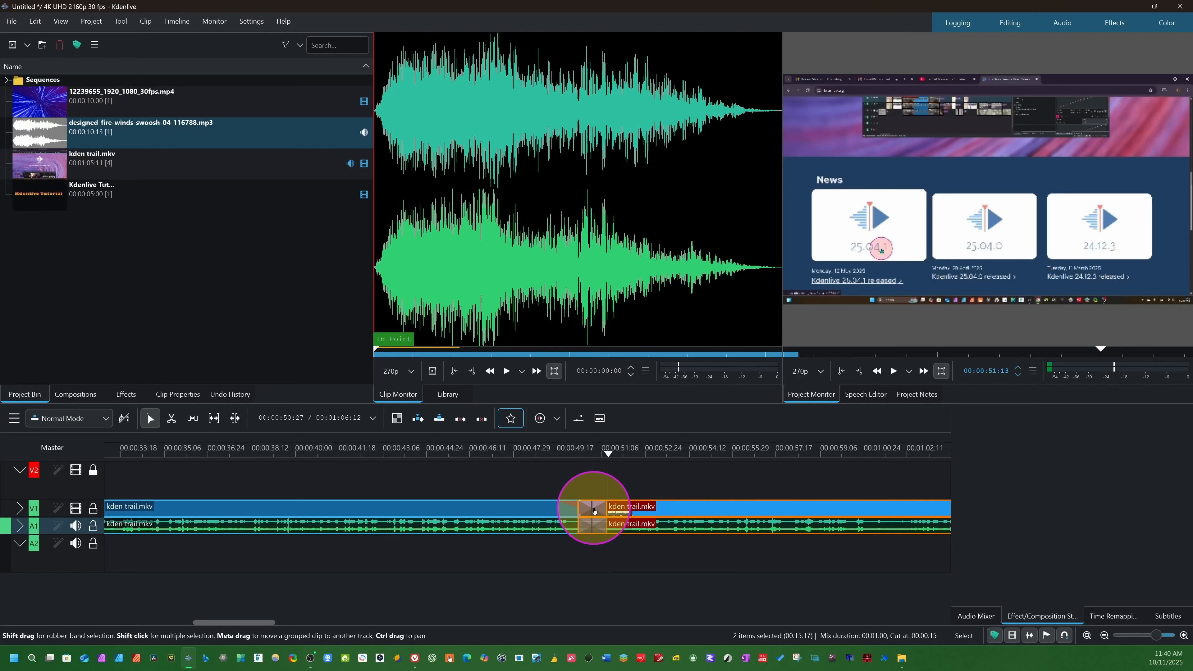
left_click(593, 511)
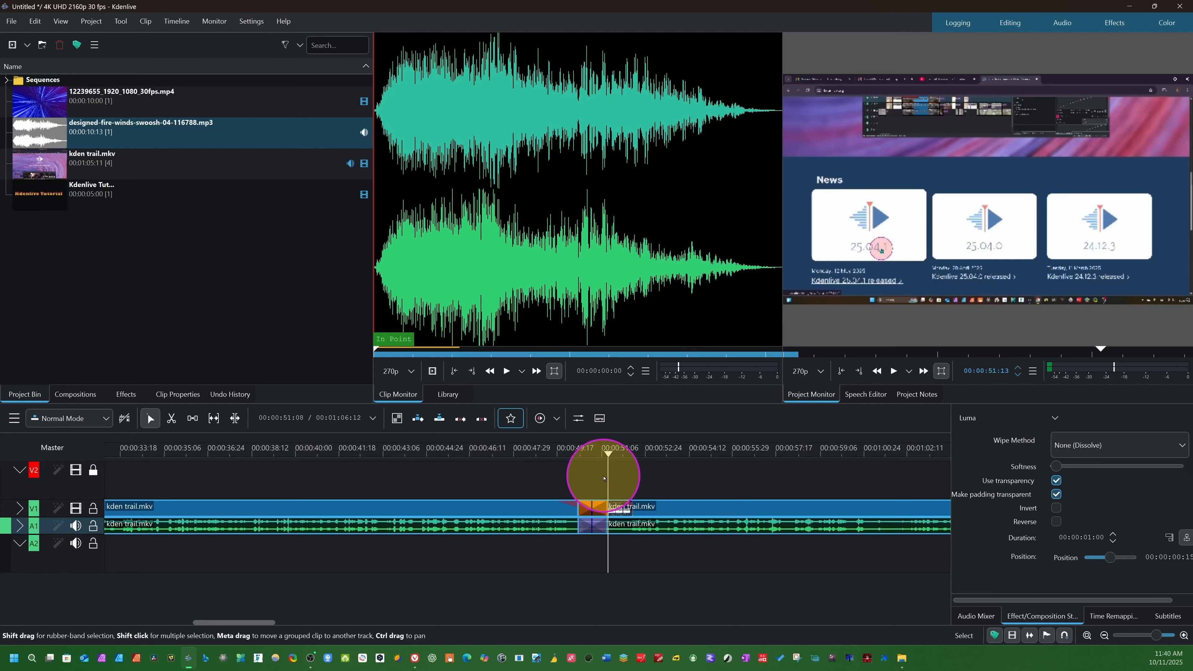
left_click(588, 480)
key("space")
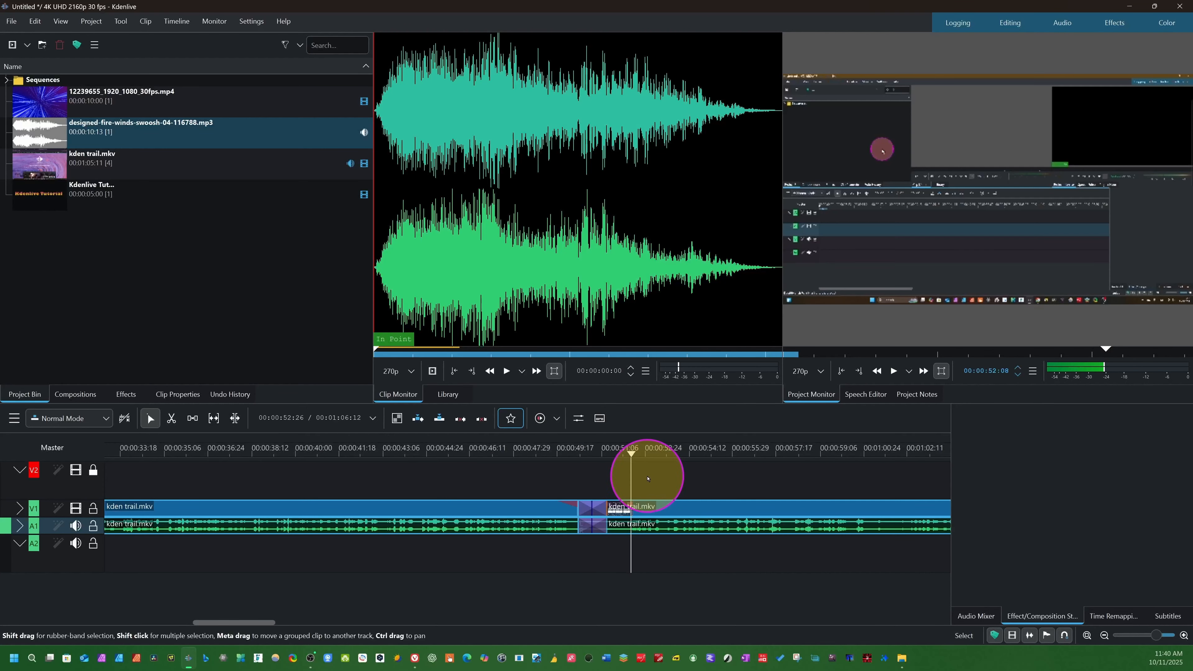
Set the mix's wipe method to Square 2 Bars and play back the transition
left_click(592, 508)
left_click(1162, 454)
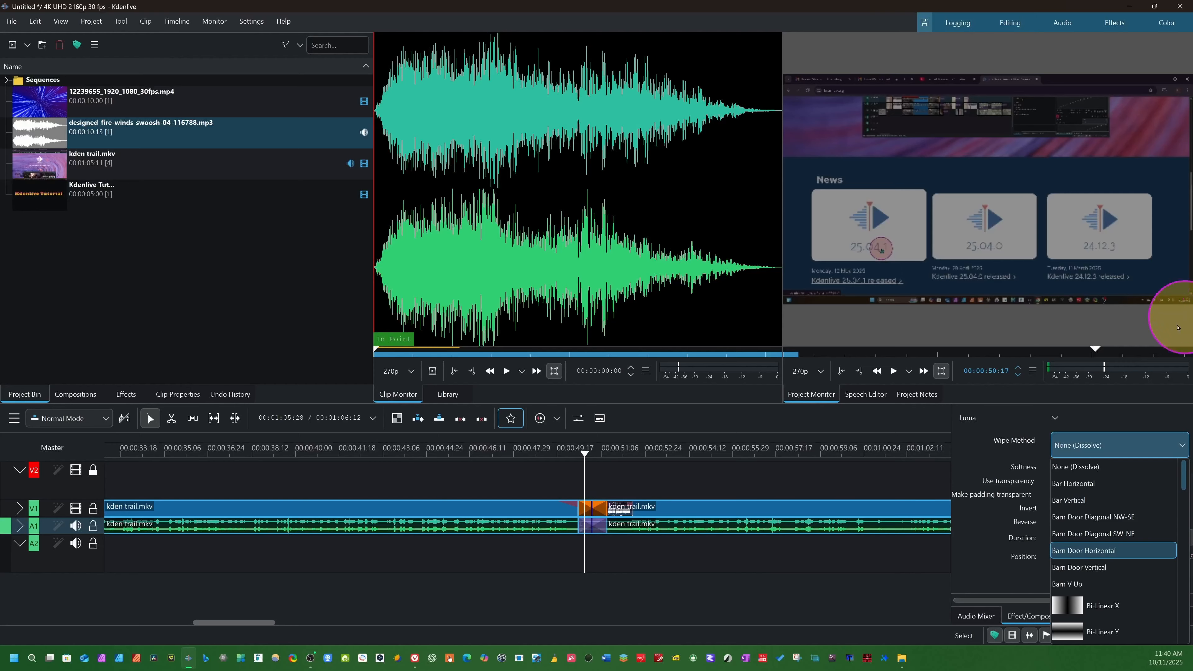
scroll(1115, 561, "down", 10)
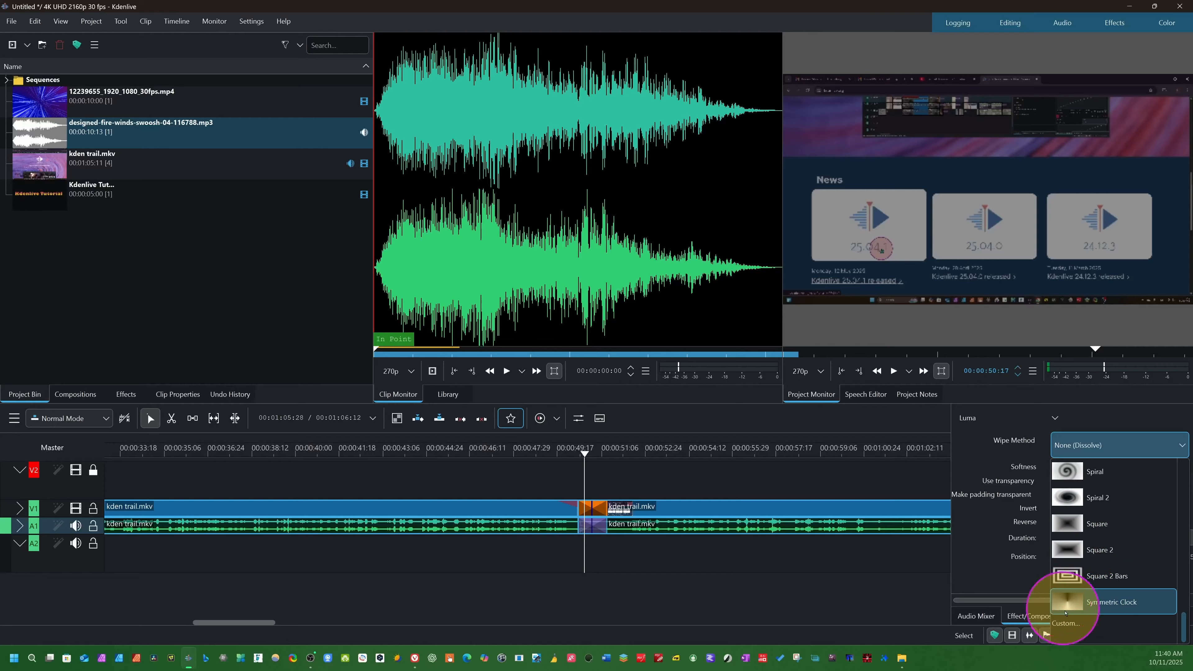
left_click(1079, 580)
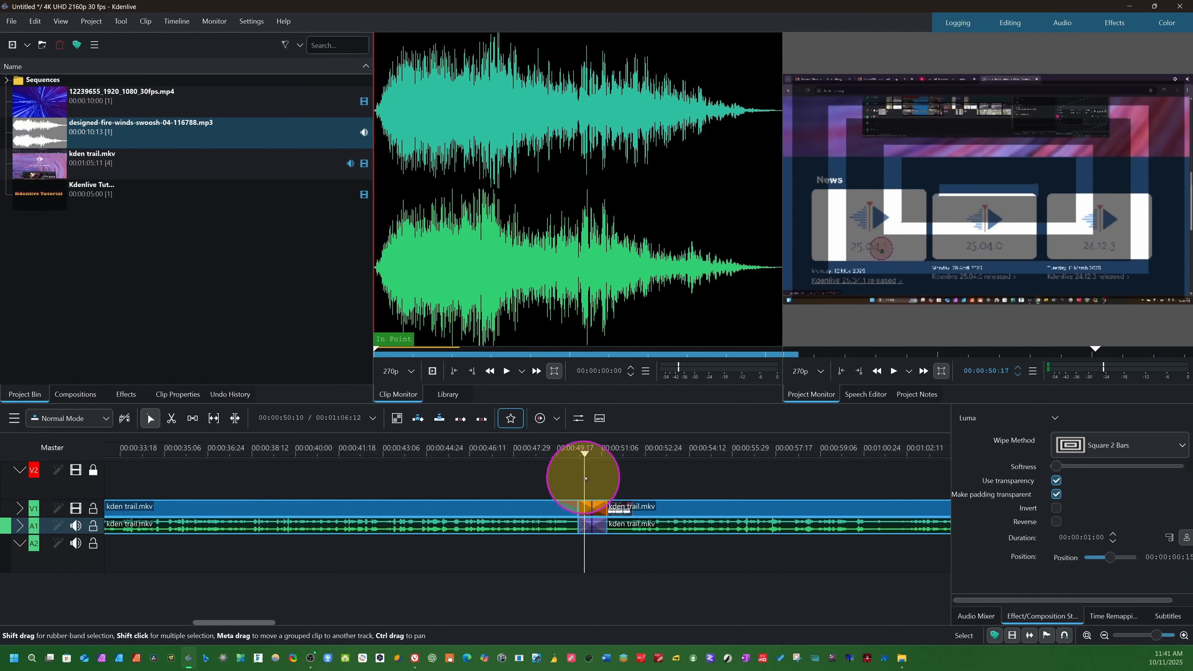
left_click(560, 471)
key("space")
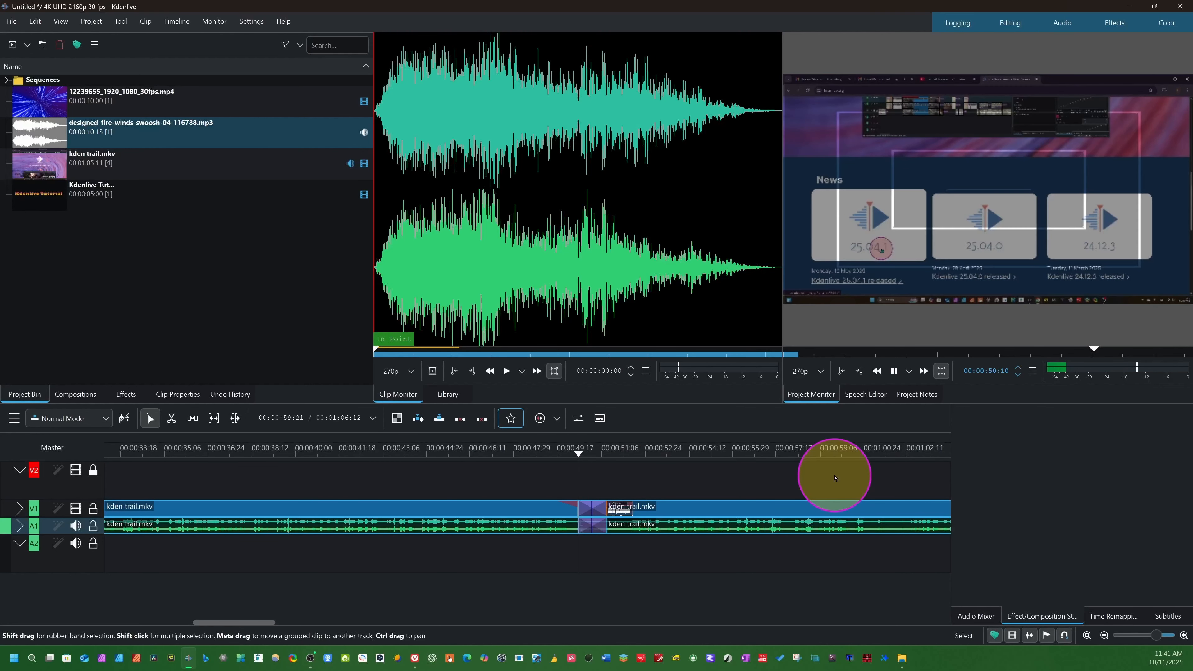
key("space")
Change the mix's wipe method to Radial Bars and play back the transition from before the cut
left_click_drag(630, 475, 586, 474)
left_click(594, 506)
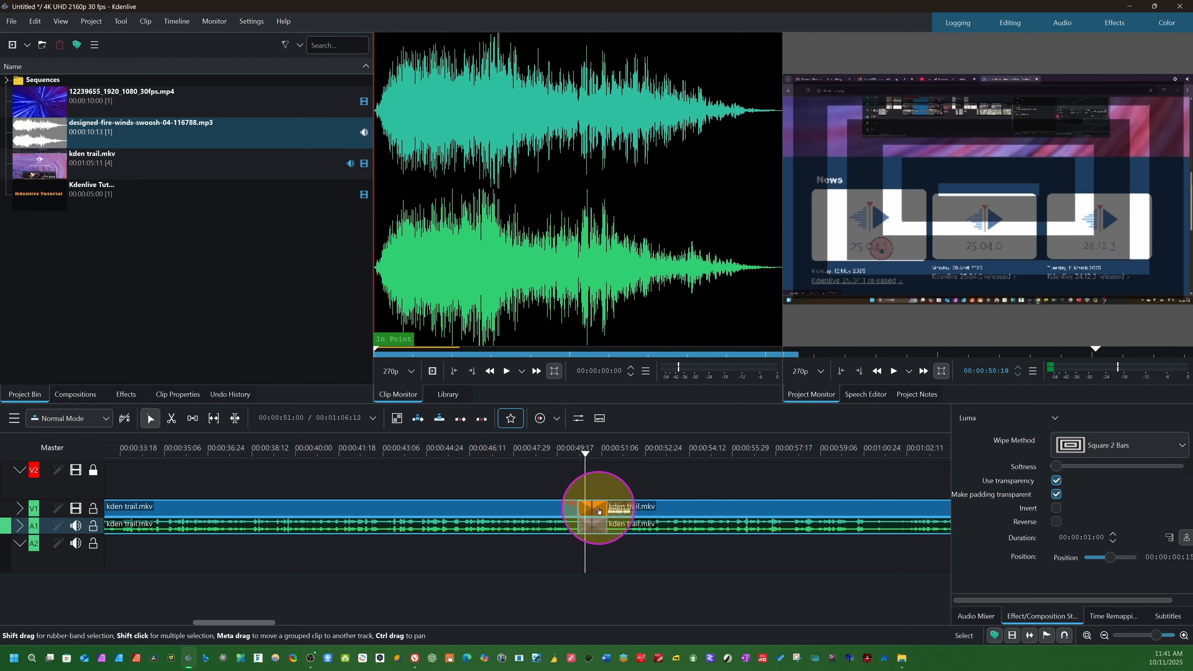
left_click(1156, 444)
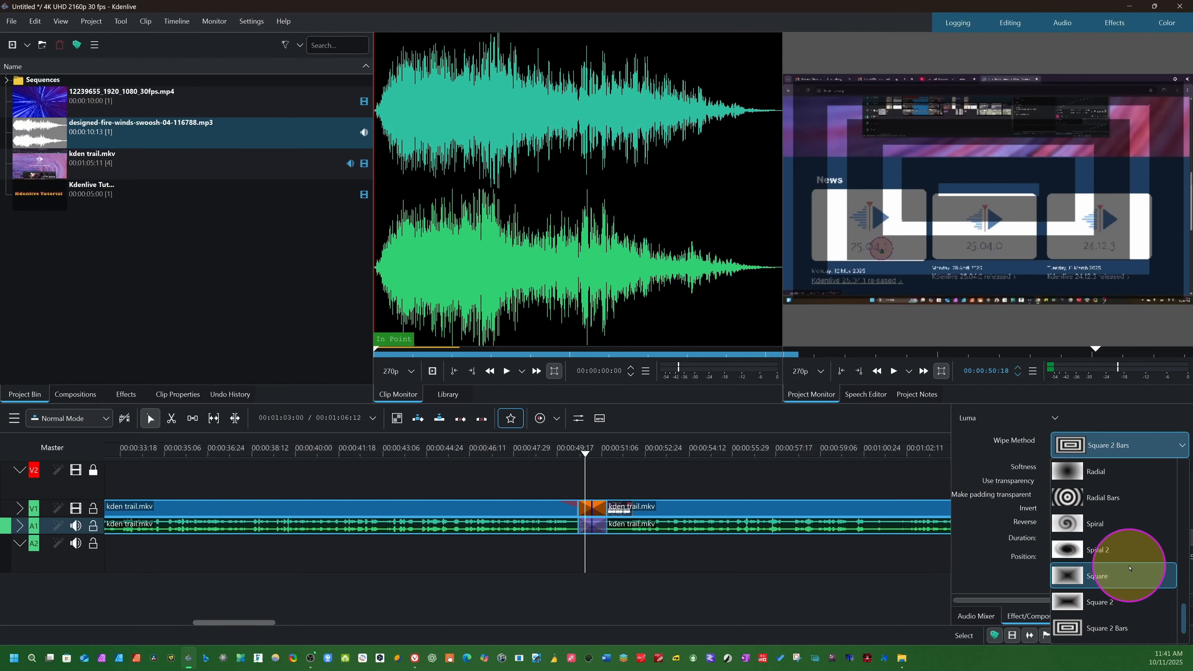
left_click(1065, 498)
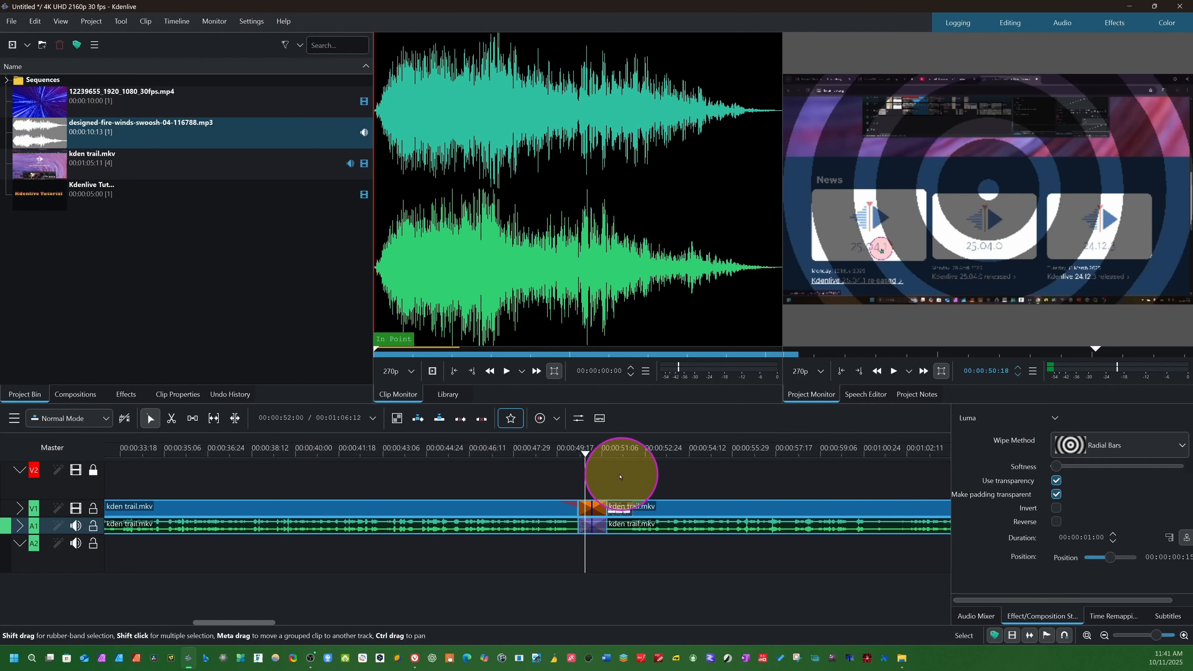
left_click(580, 463)
left_click_drag(580, 463, 548, 463)
key("space")
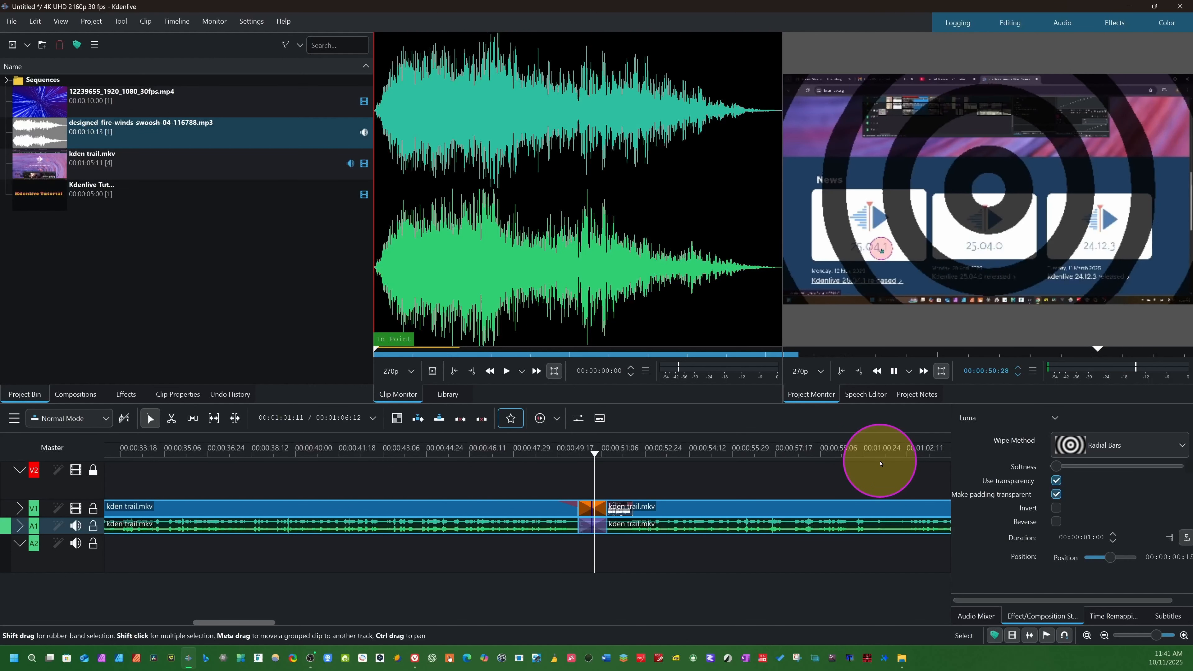
Move the playhead to about 00:00:13:14 and clear the clip selection in the project bin
left_click(347, 537)
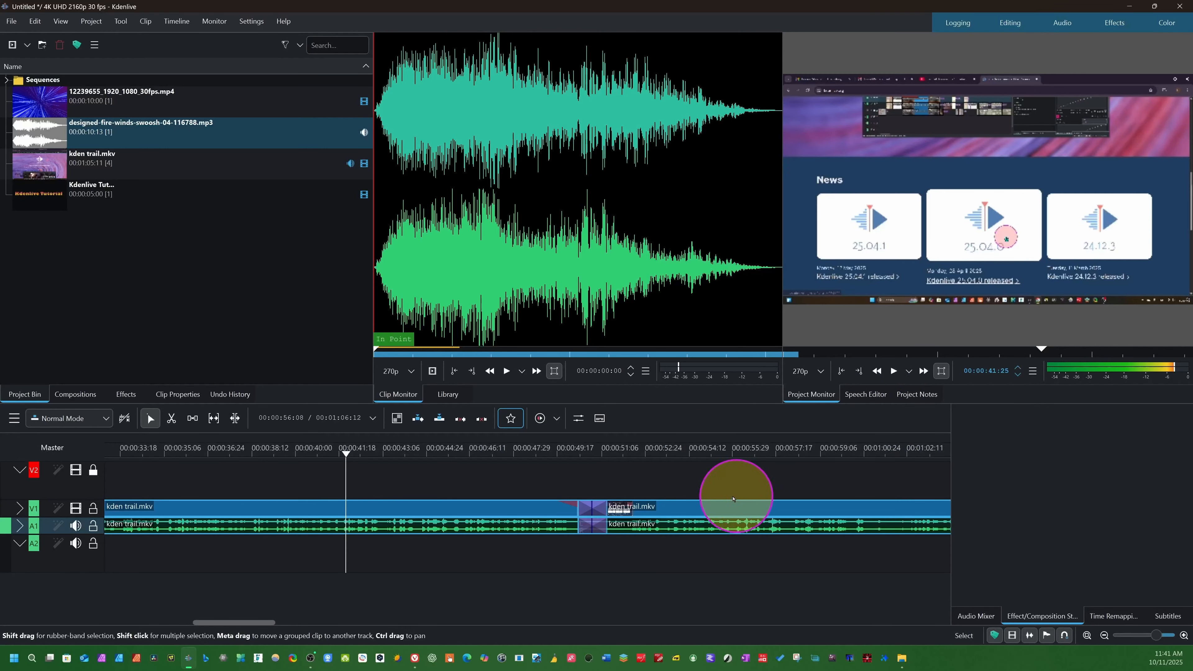
scroll(728, 495, "down", 3, "ctrl")
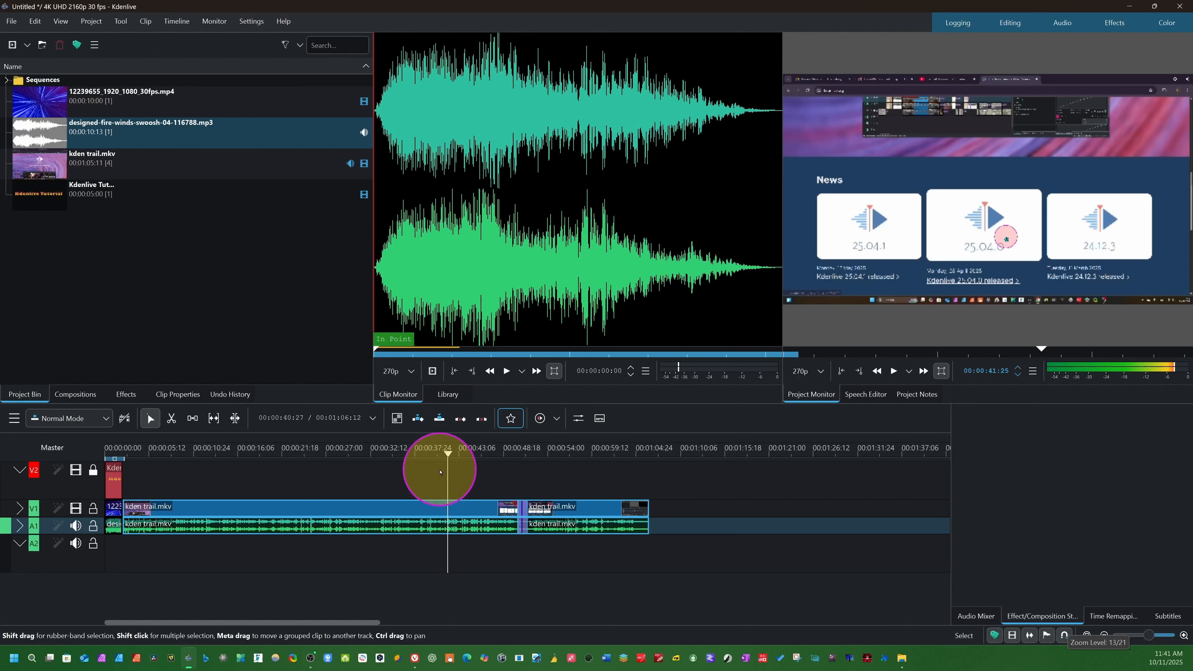
left_click_drag(440, 478, 215, 482)
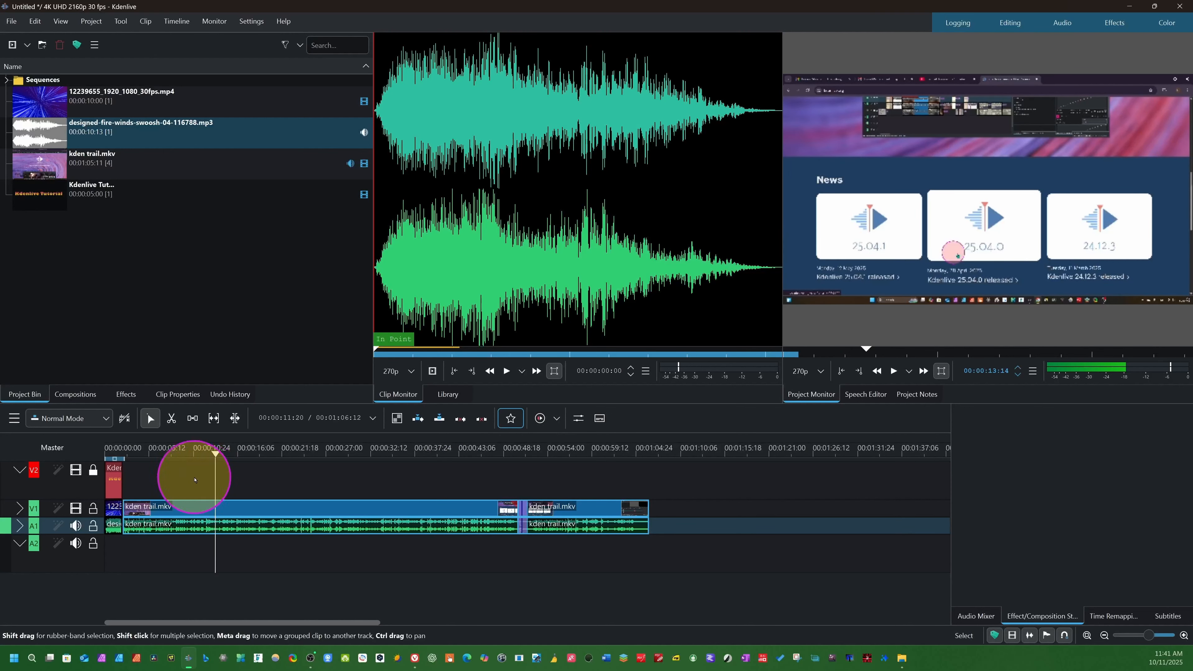
left_click(120, 265)
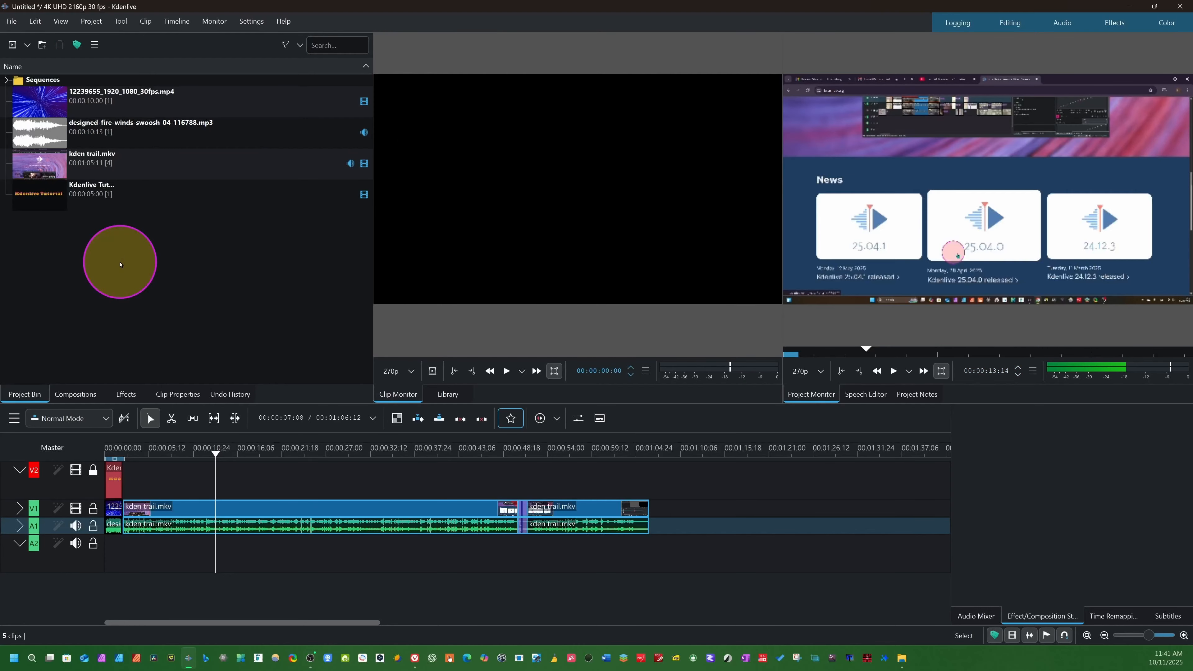
Import Kdenlive Tutorial.channel.png from the File Explorer search results into the project bin and dismiss the file window
left_click(770, 212)
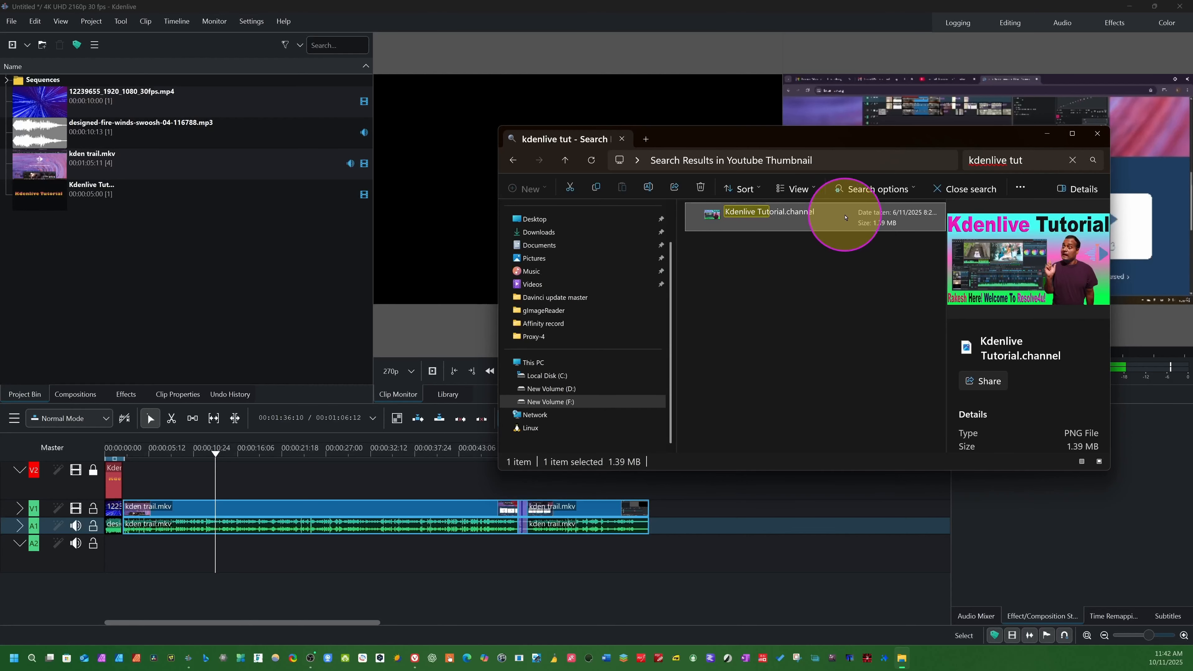
left_click_drag(845, 218, 61, 299)
left_click(1101, 134)
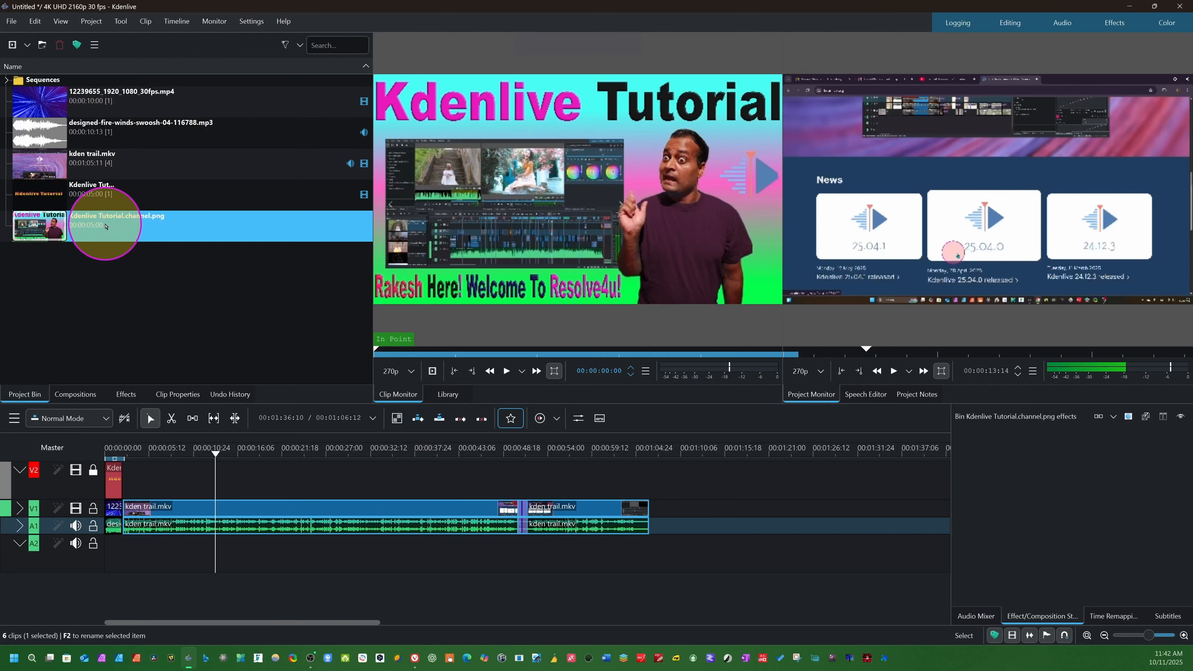
Unlock track V2 and place Kdenlive Tutorial.channel.png on it above kden trail.mkv, spanning about 8 to 22 seconds
key("v")
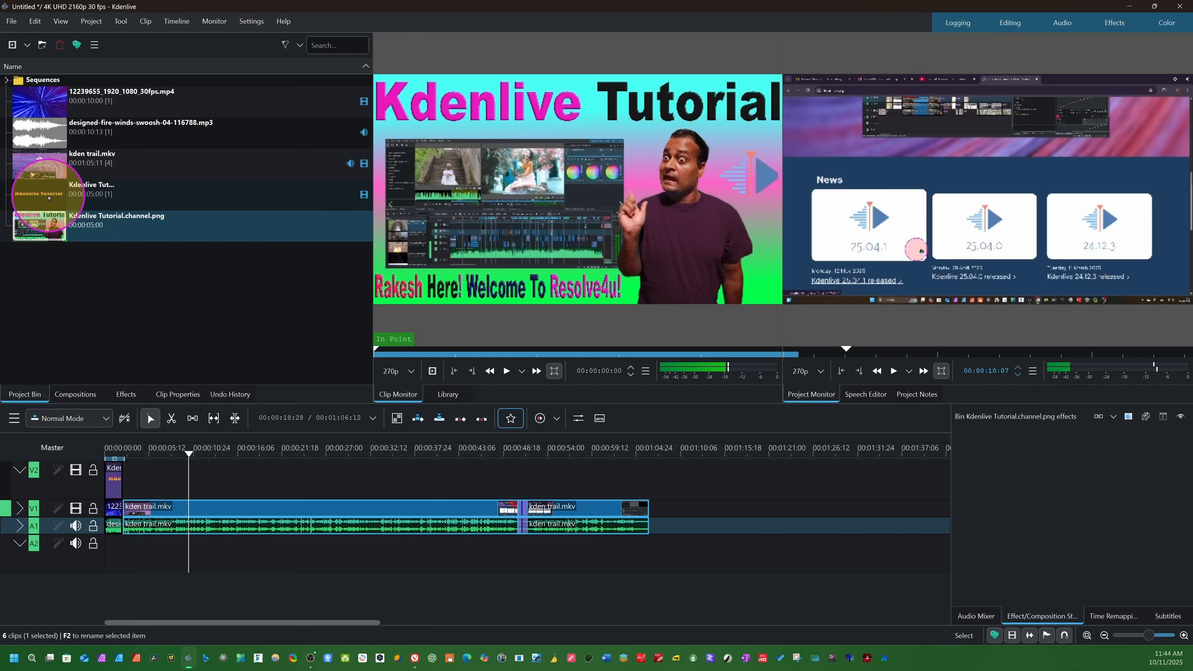
left_click(138, 223)
left_click_drag(127, 234, 287, 478)
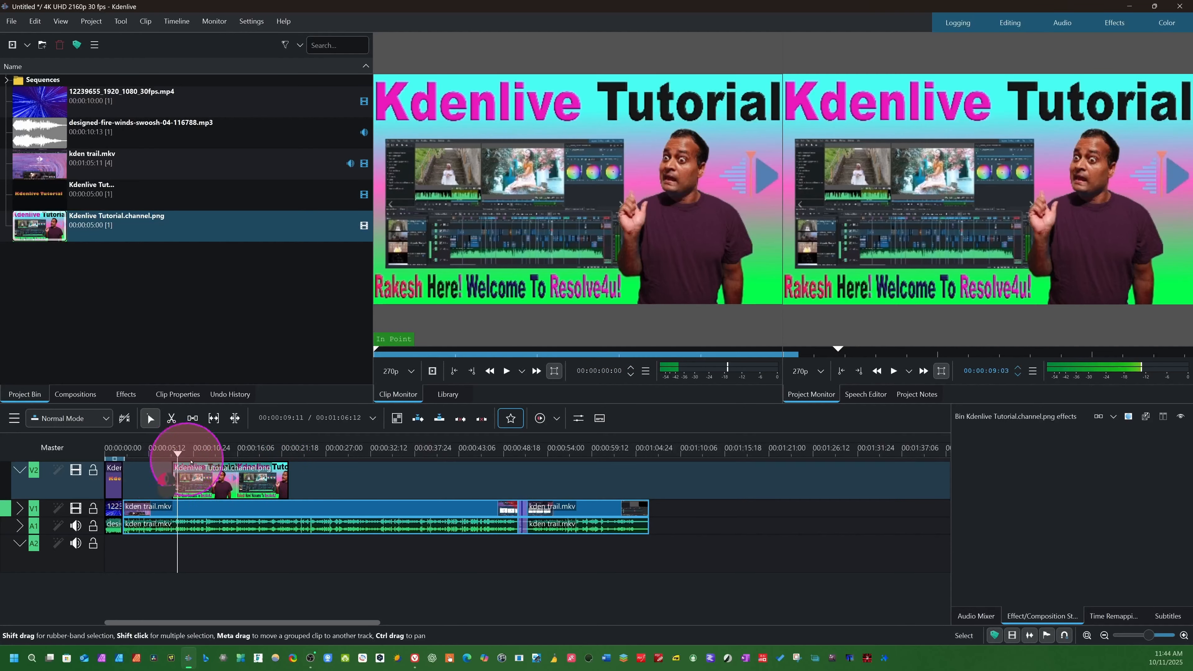
Find the Transform effect by searching for "trans" and apply it to the Kdenlive Tutorial.channel.png clip on V2
left_click(258, 487)
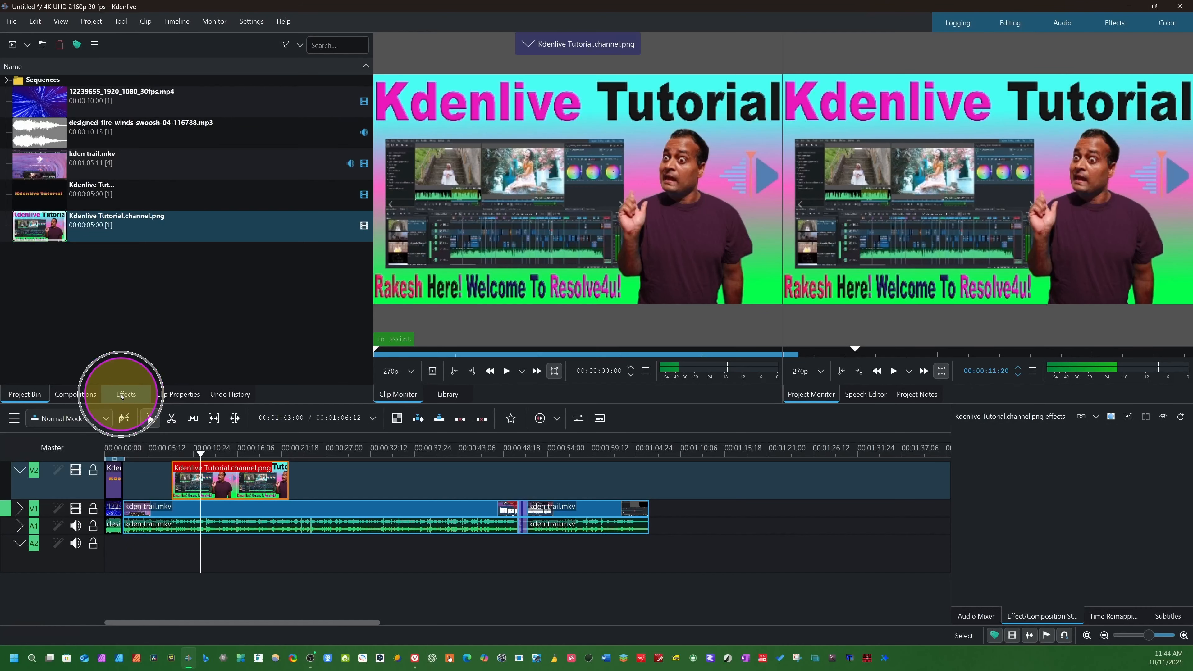
left_click(121, 395)
left_click(190, 67)
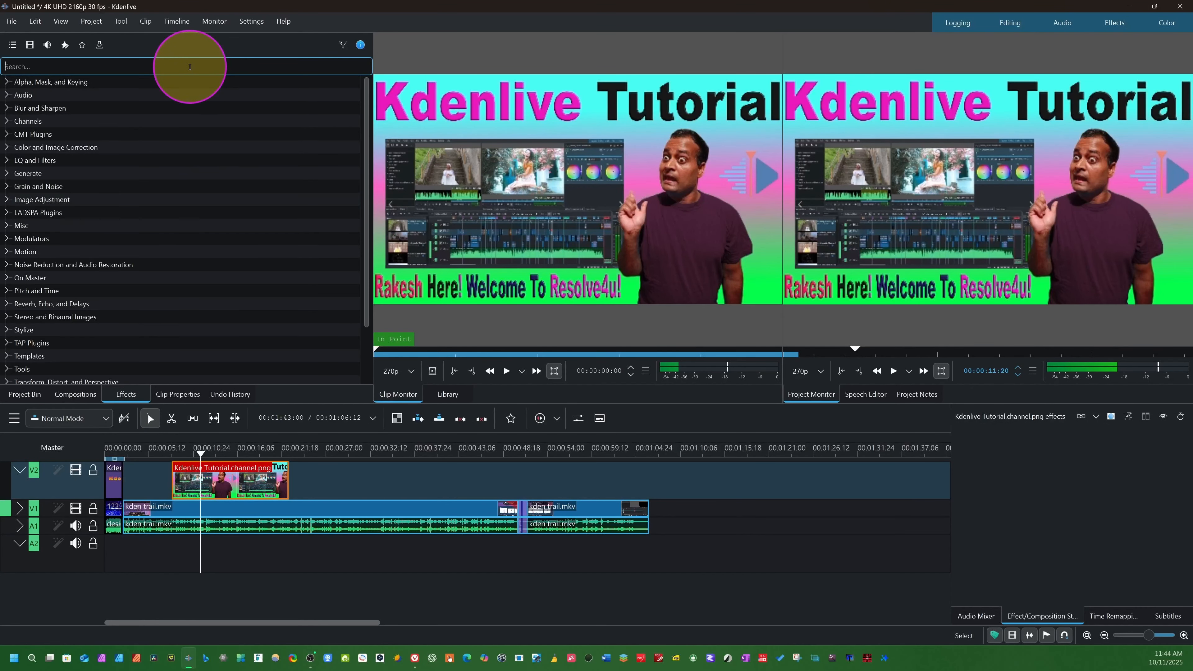
type("trans")
left_click(57, 158)
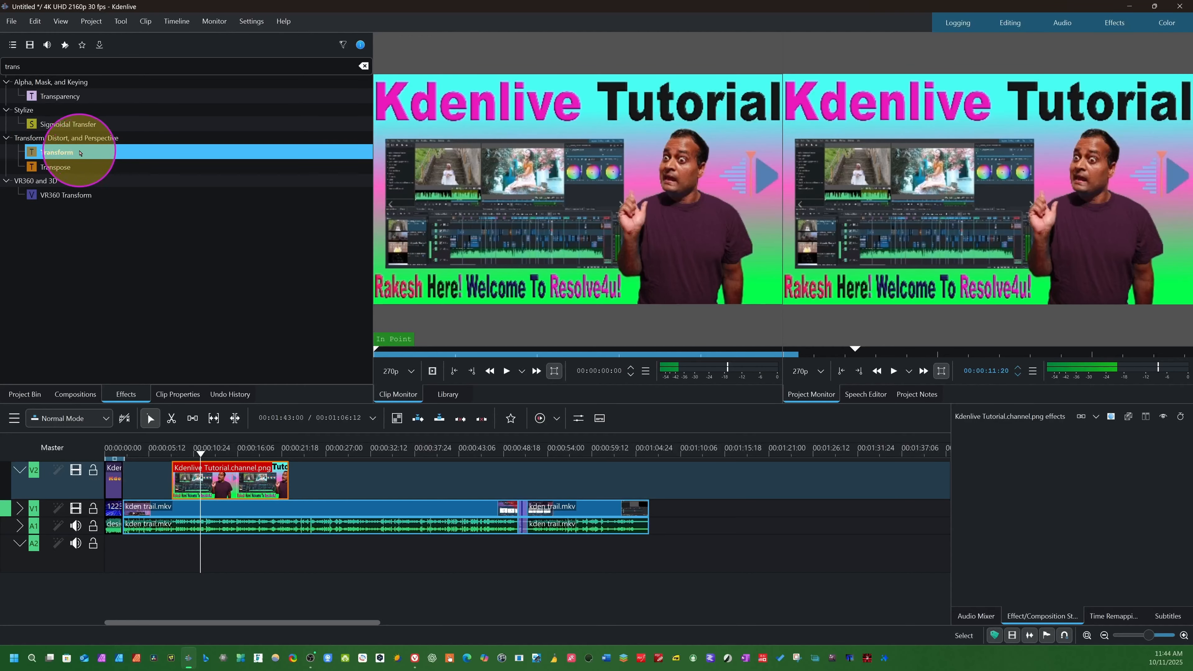
left_click_drag(71, 152, 232, 480)
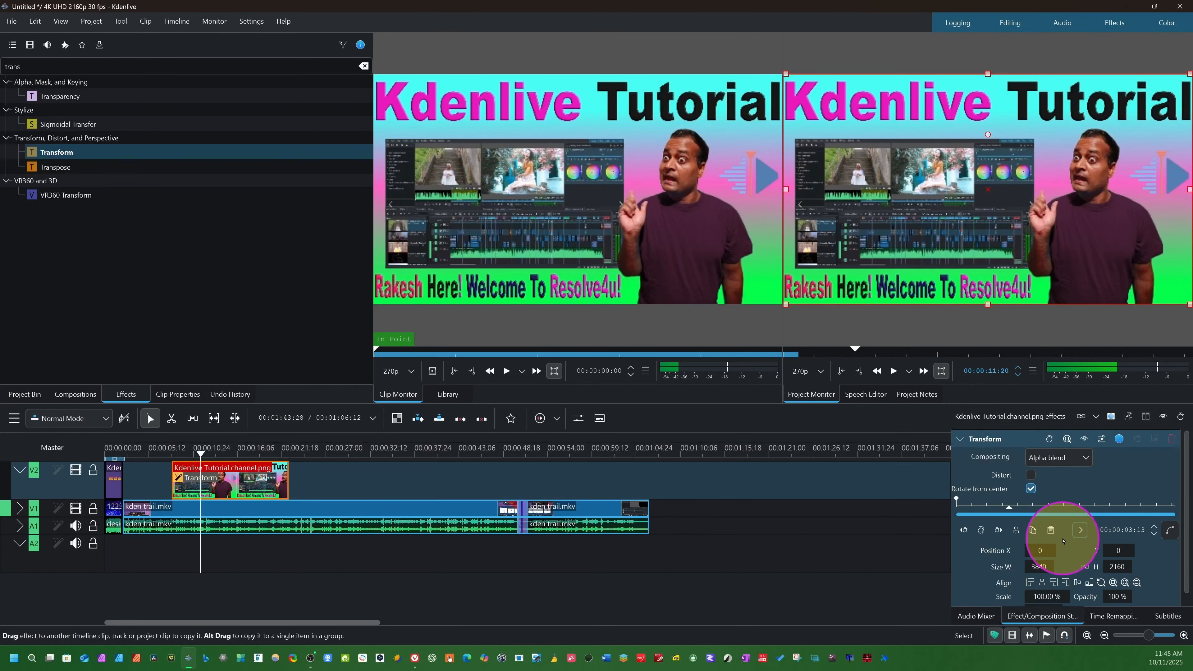
Scale the overlay image down to about 40% and position it at about X 1033, Y 477 in the frame
scroll(1064, 541, "down", 1)
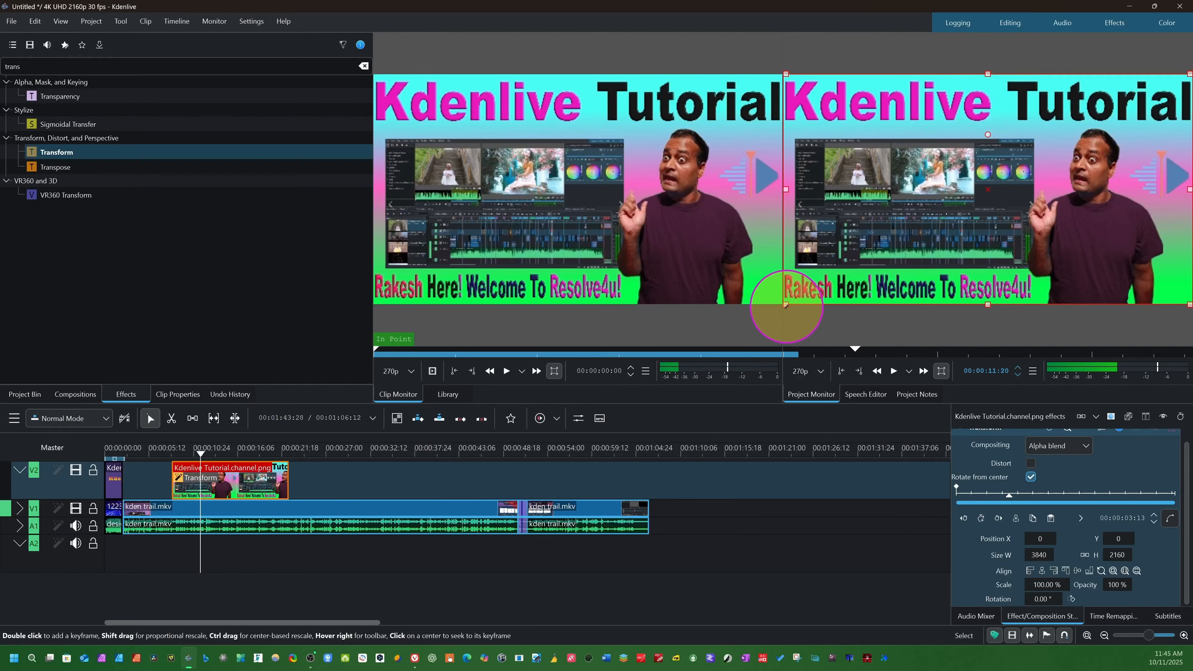
left_click_drag(786, 305, 1032, 211)
left_click_drag(1114, 115, 820, 197)
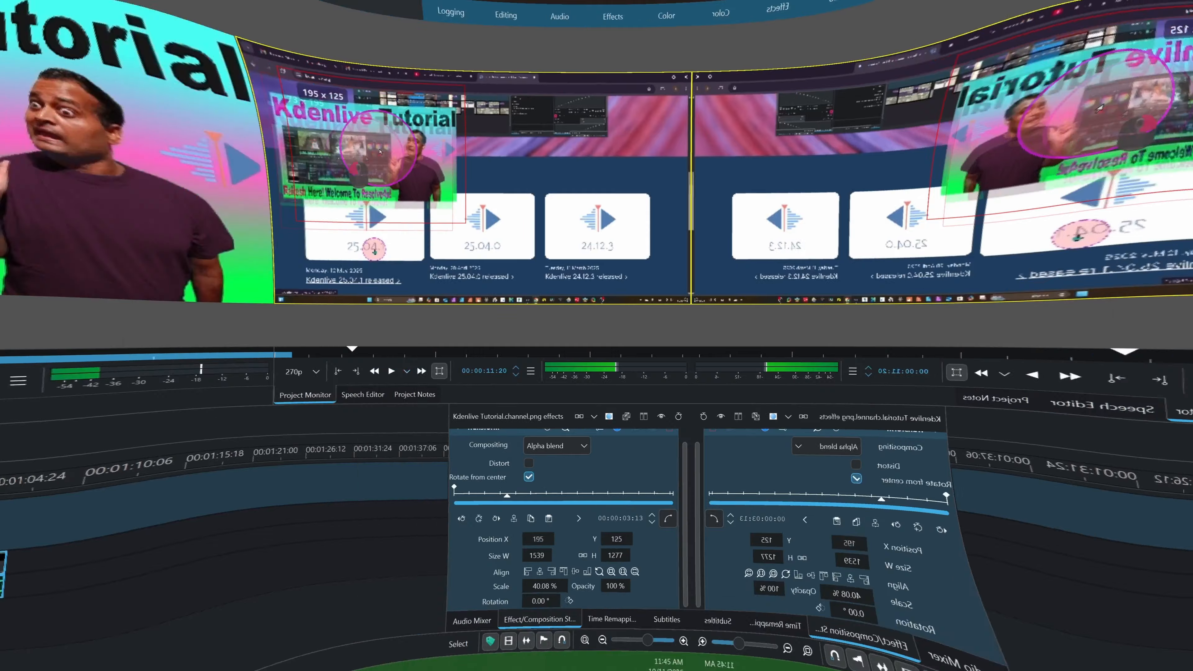
left_click_drag(820, 197, 973, 191)
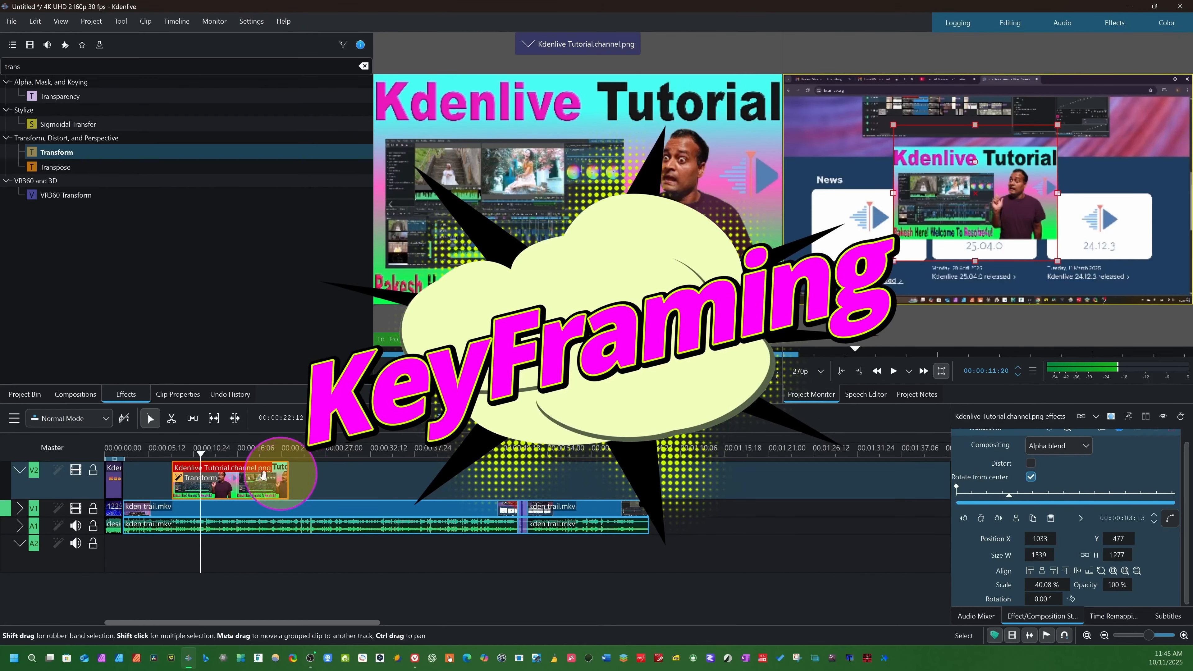
Add a Transform keyframe at about 00:00:09:17 and move the image to about X 160, Y 480
left_click(182, 460)
left_click_drag(183, 464, 183, 465)
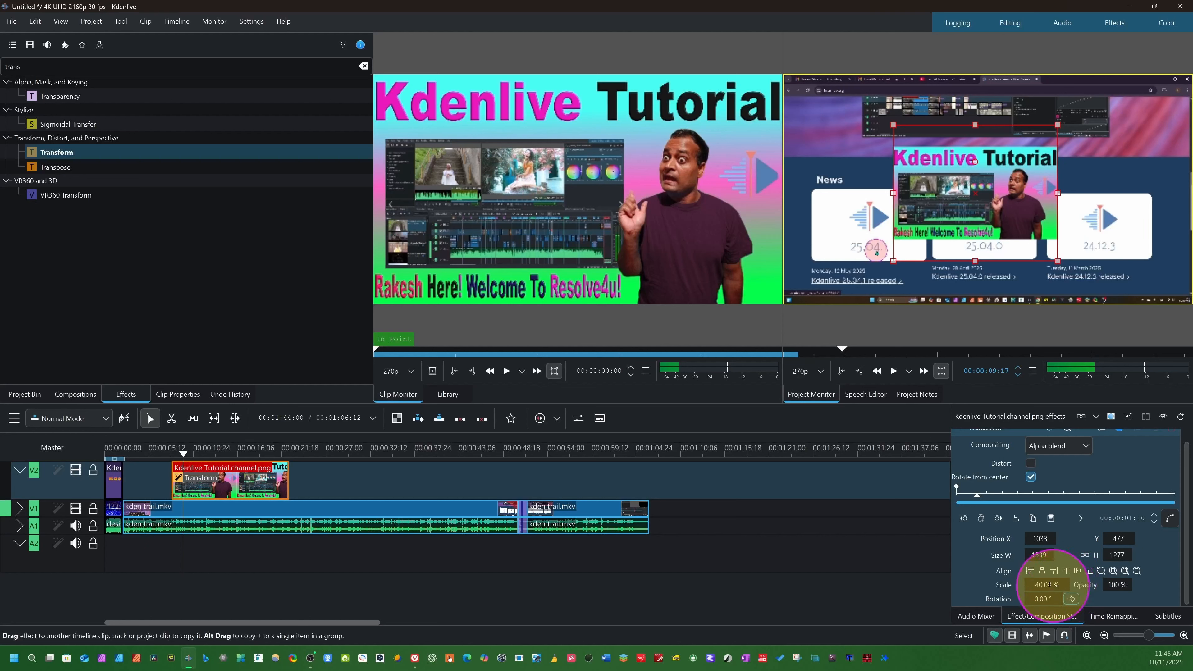
left_click(982, 518)
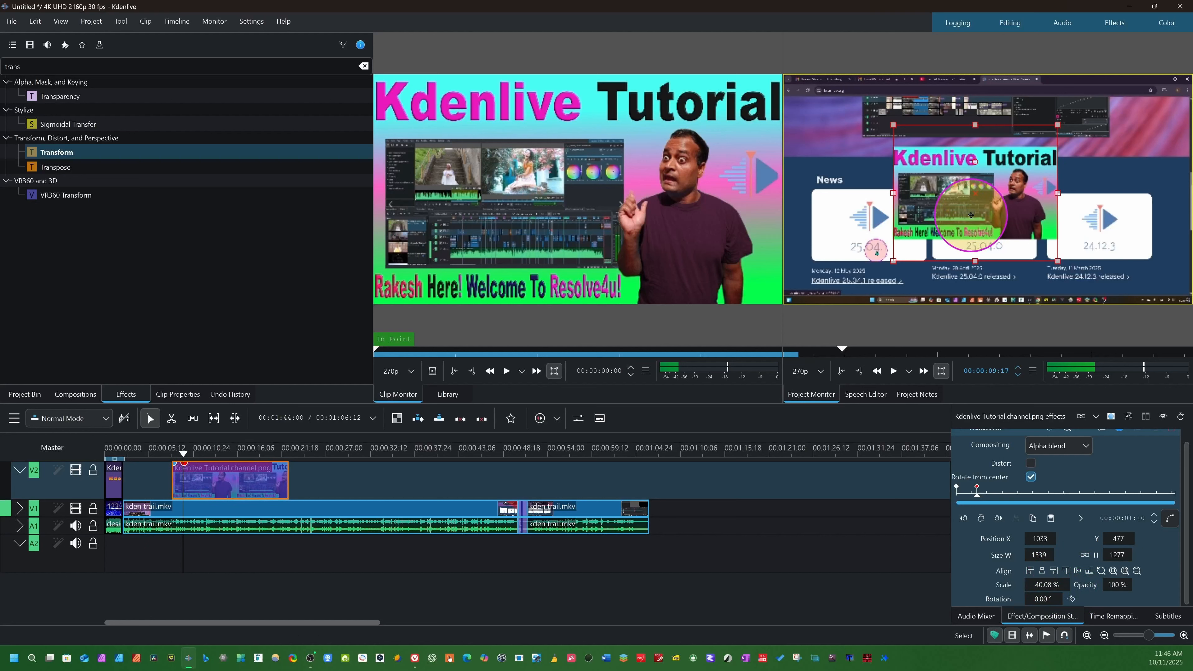
left_click_drag(963, 216, 878, 218)
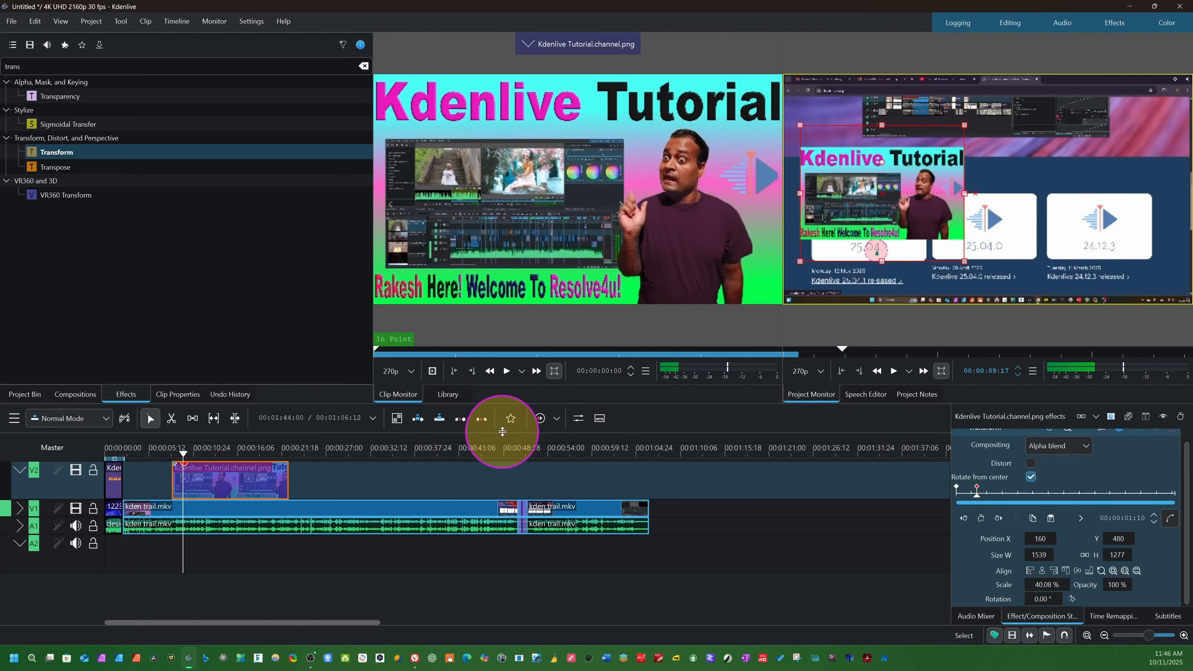
Add a position keyframe at about 00:00:12:07 with the image moved to about X 550, Y 480
left_click(186, 457)
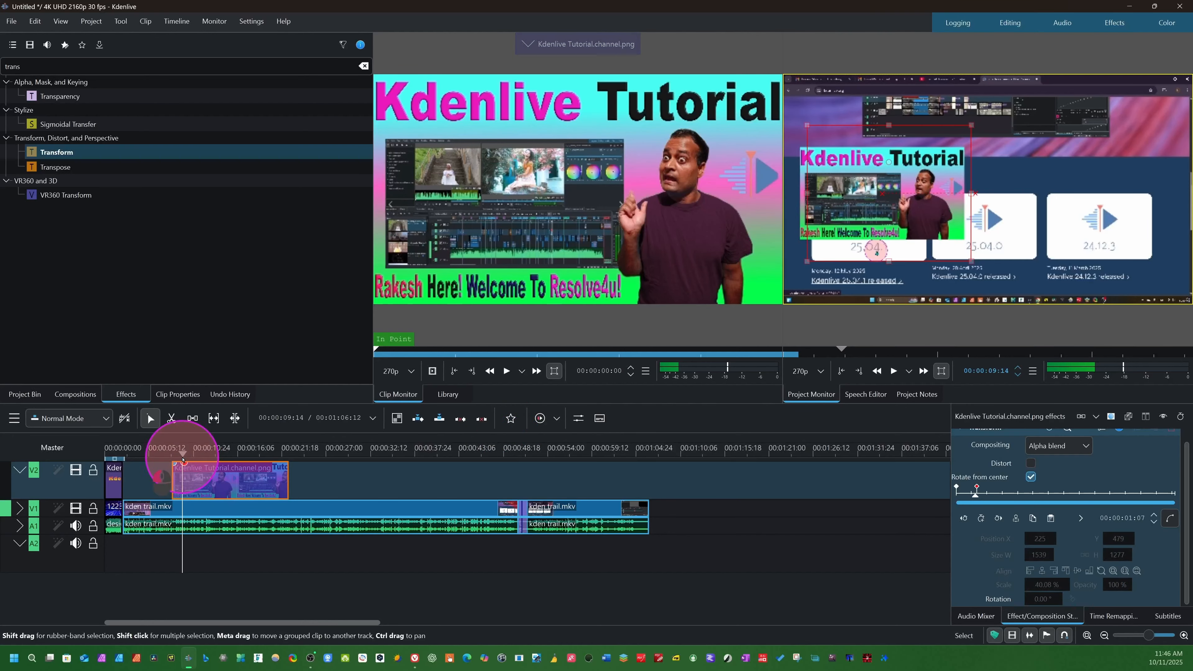
left_click_drag(185, 458, 198, 459)
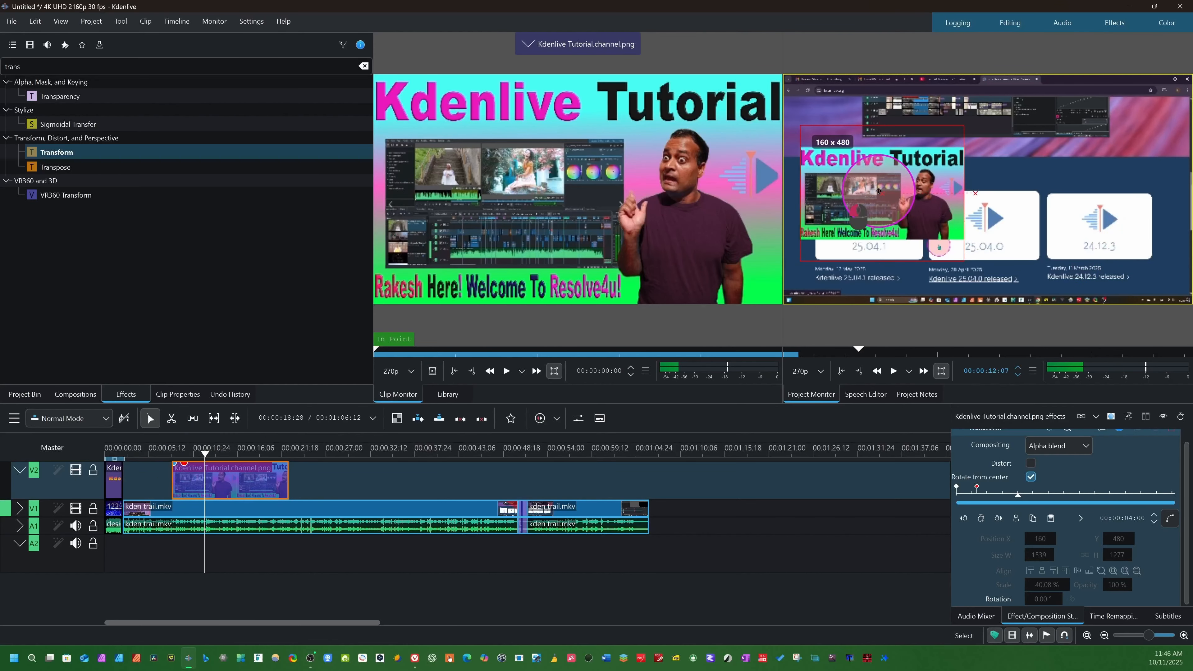
left_click_drag(879, 190, 920, 190)
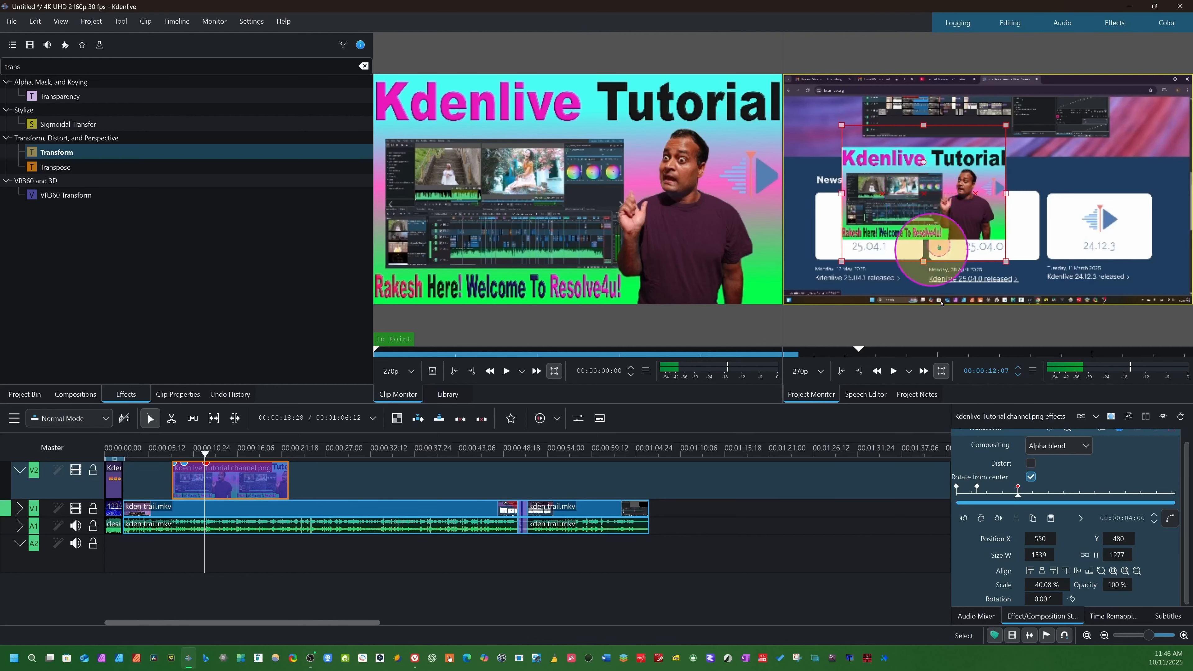
key("ctrl")
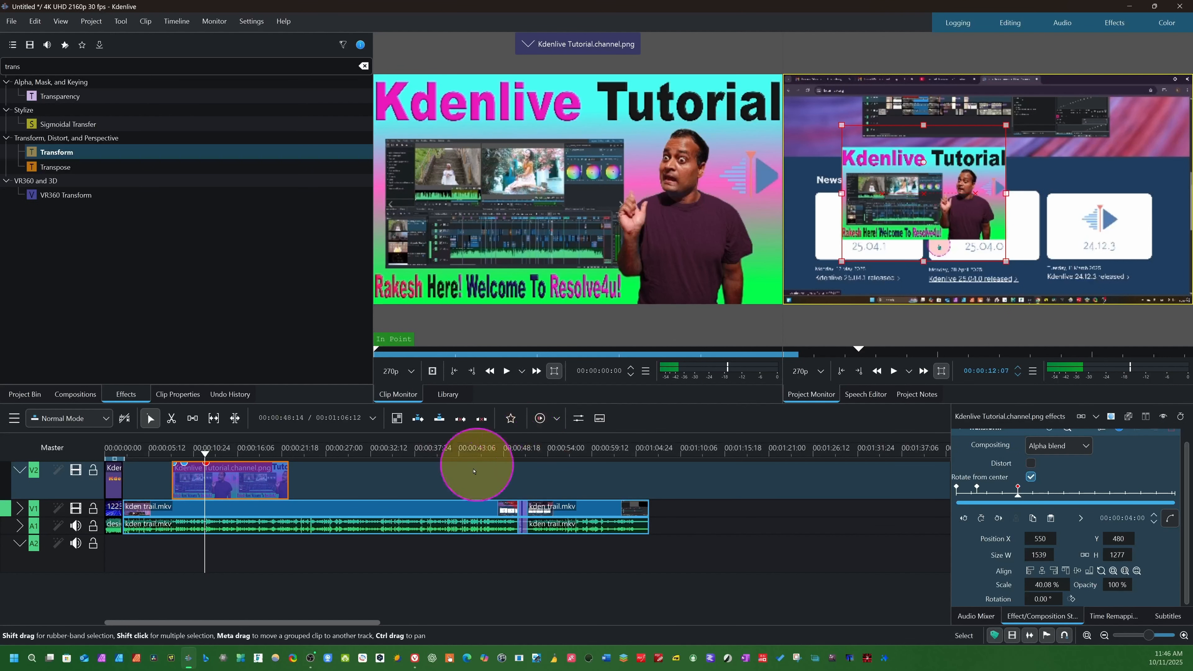
Keyframe the image at about X 1100, Y 465 at 00:00:15:28 and about X 1865, Y 482 at 00:00:18:28
left_click(216, 459)
left_click_drag(216, 458, 232, 460)
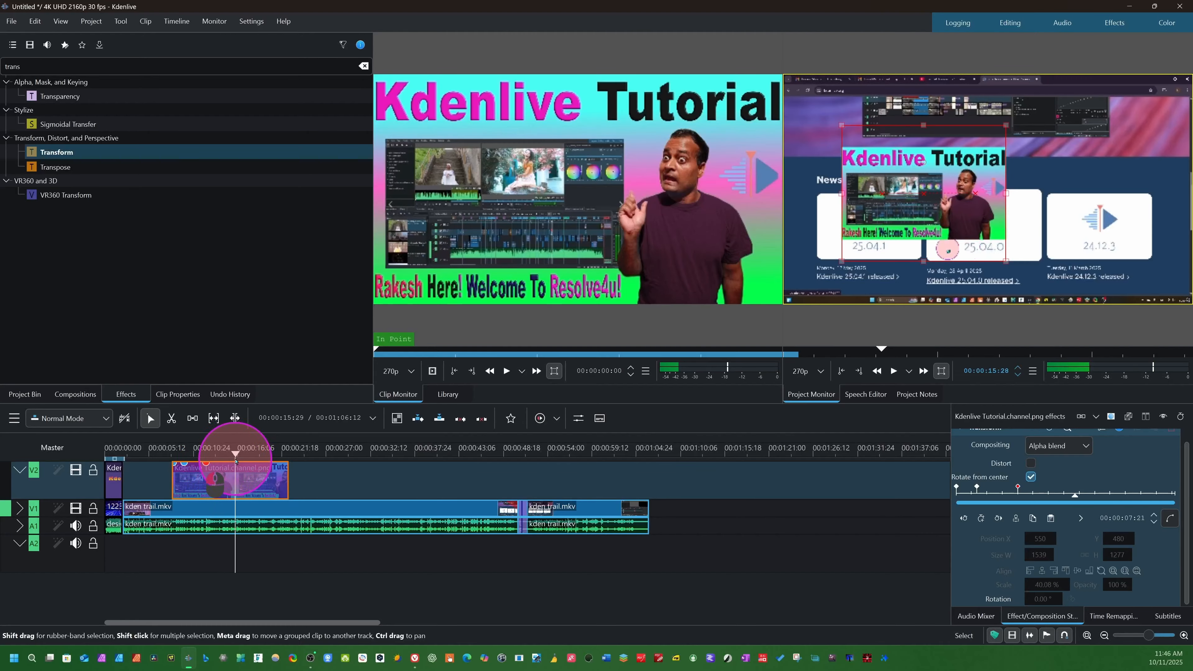
left_click_drag(912, 202, 972, 201)
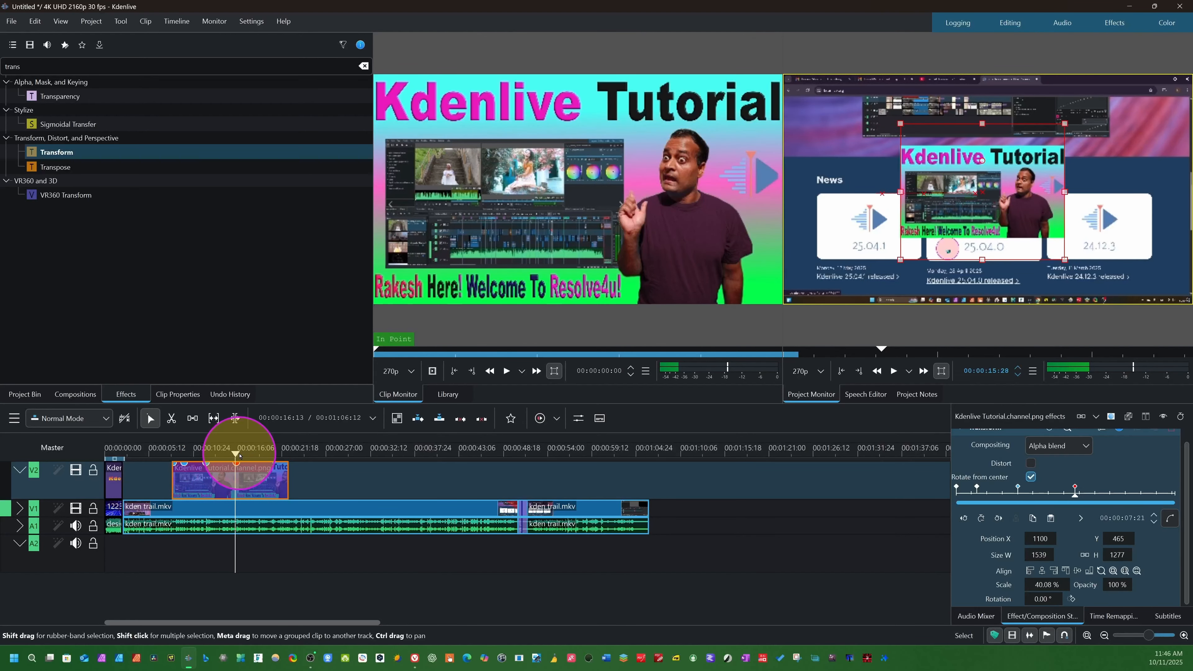
left_click_drag(240, 455, 260, 455)
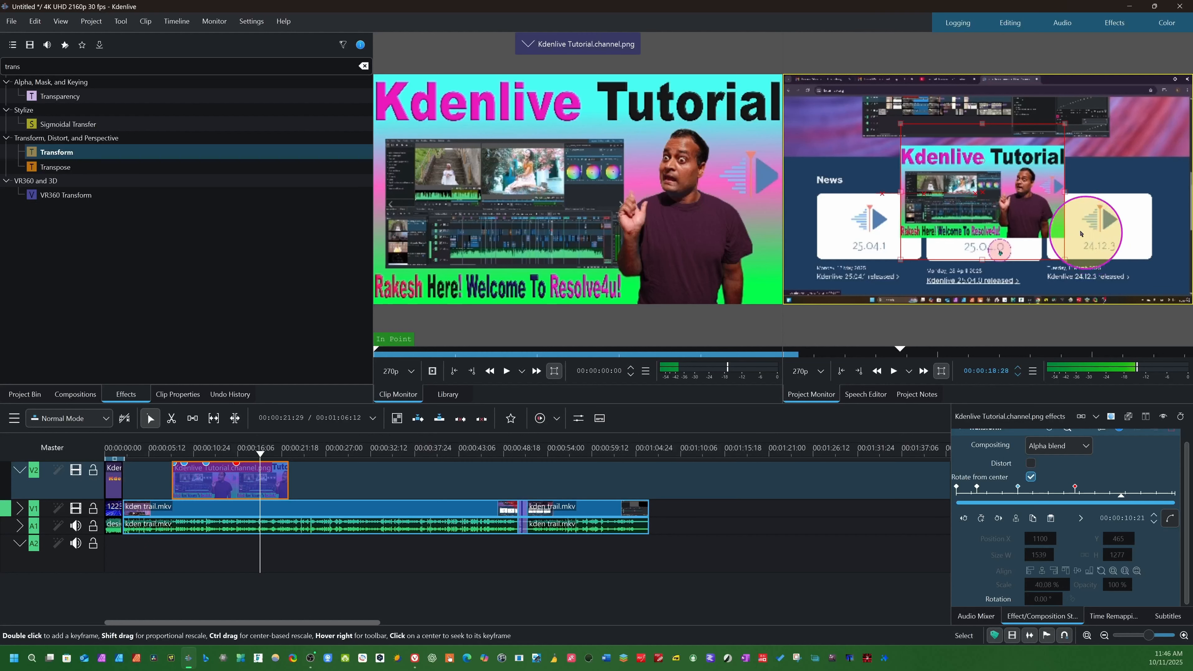
left_click_drag(986, 207, 1064, 207)
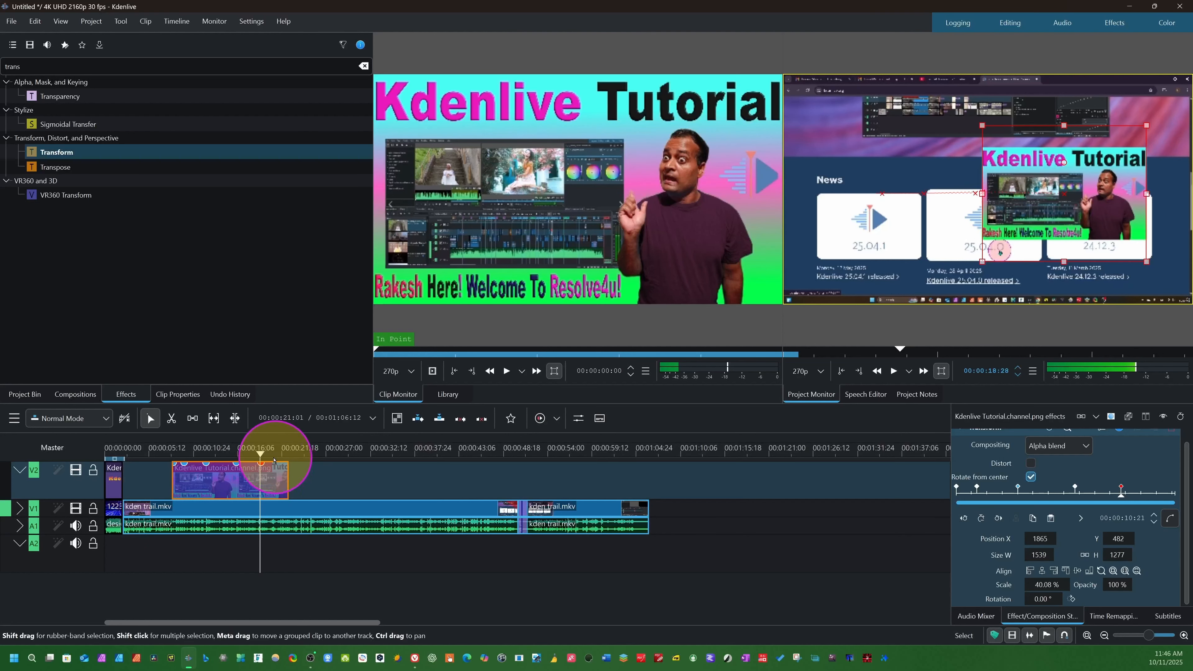
Add a keyframe at about 00:00:20:23 with the image moved to the frame's upper-right corner, about X 2220, Y -106
left_click_drag(260, 454, 275, 454)
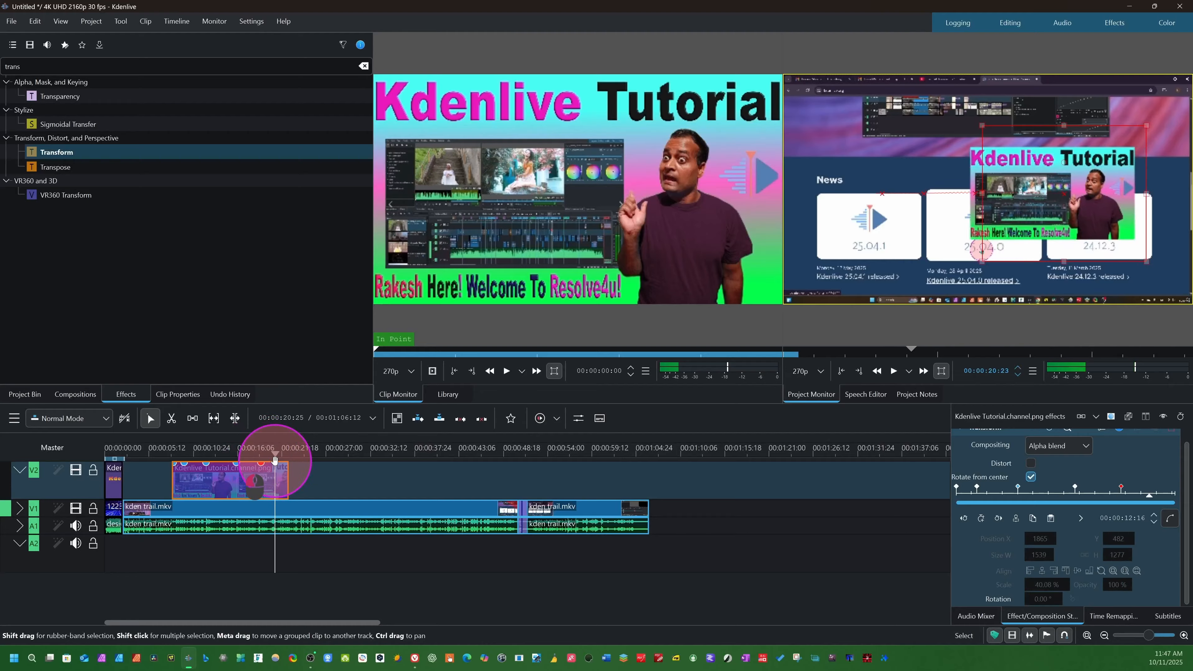
left_click(1075, 217)
left_click_drag(1075, 218, 1113, 157)
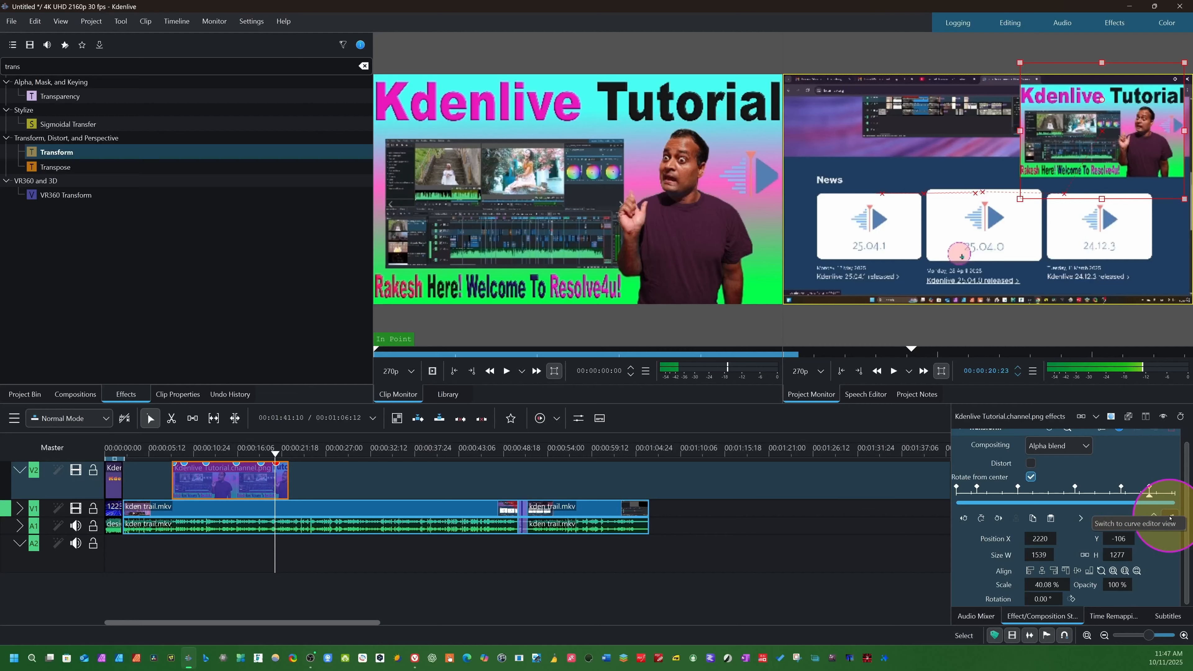
Switch the Transform keyframes to the curve editor and reshape the X position curve by shifting its third and fourth keyframes
left_click(1170, 518)
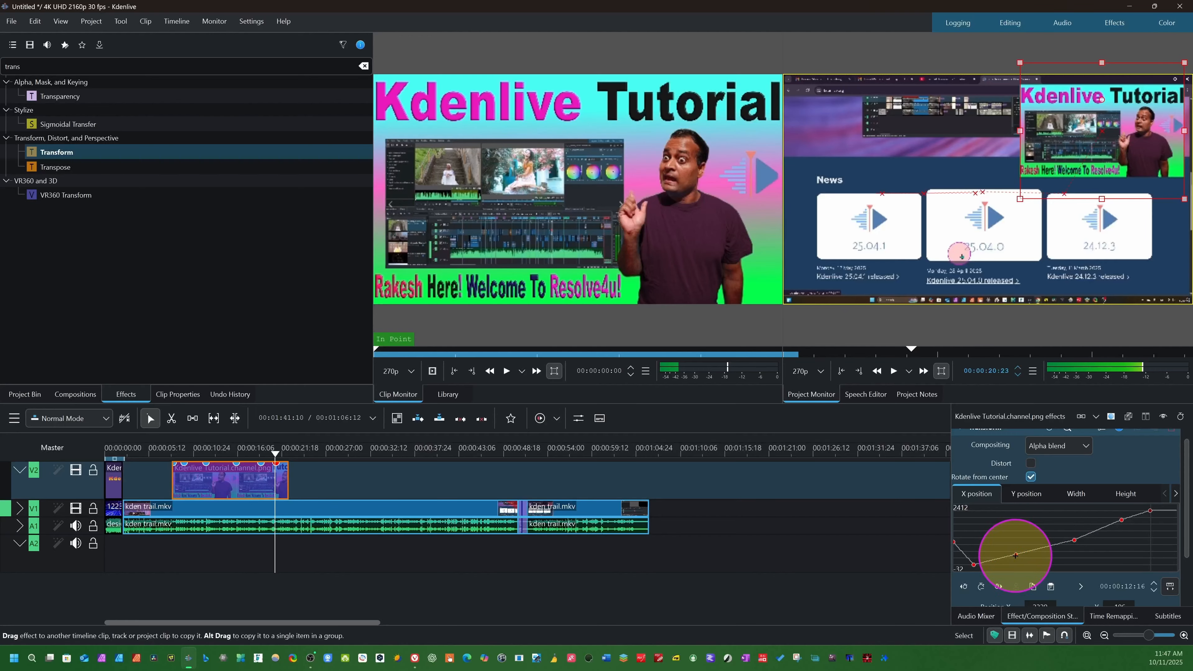
left_click_drag(1016, 556, 978, 549)
left_click(1040, 550)
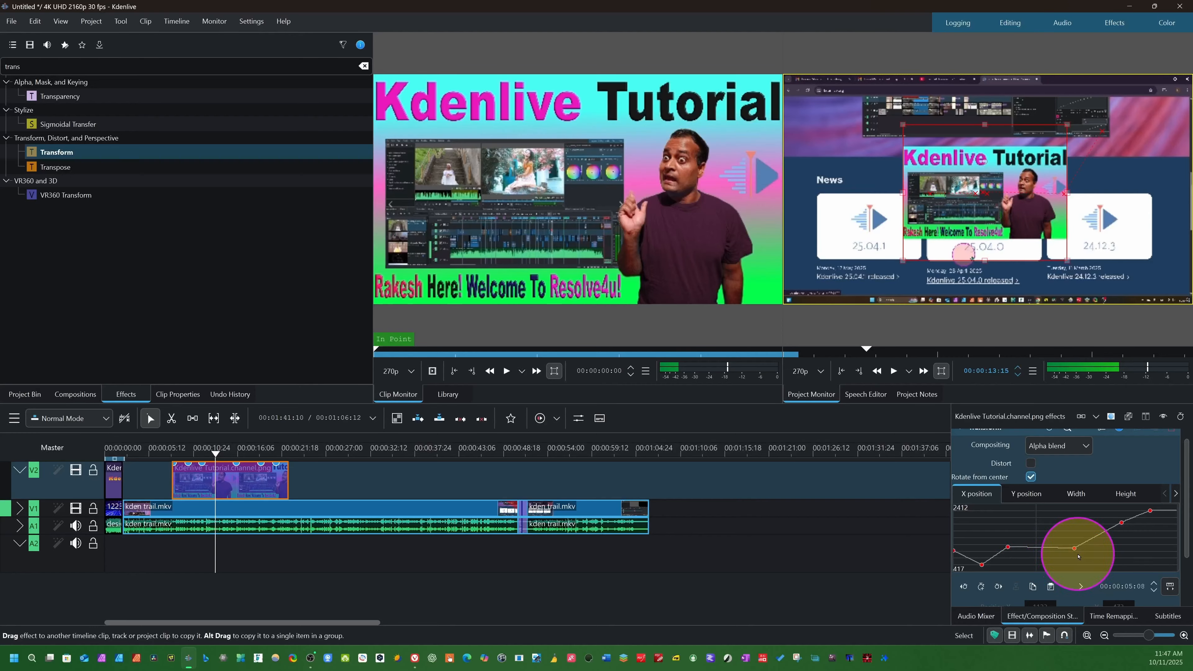
left_click(1067, 546)
left_click_drag(1059, 546, 1085, 555)
Shape the Transform's Width curve into a peak by raising its third and fourth keyframes
left_click(1075, 493)
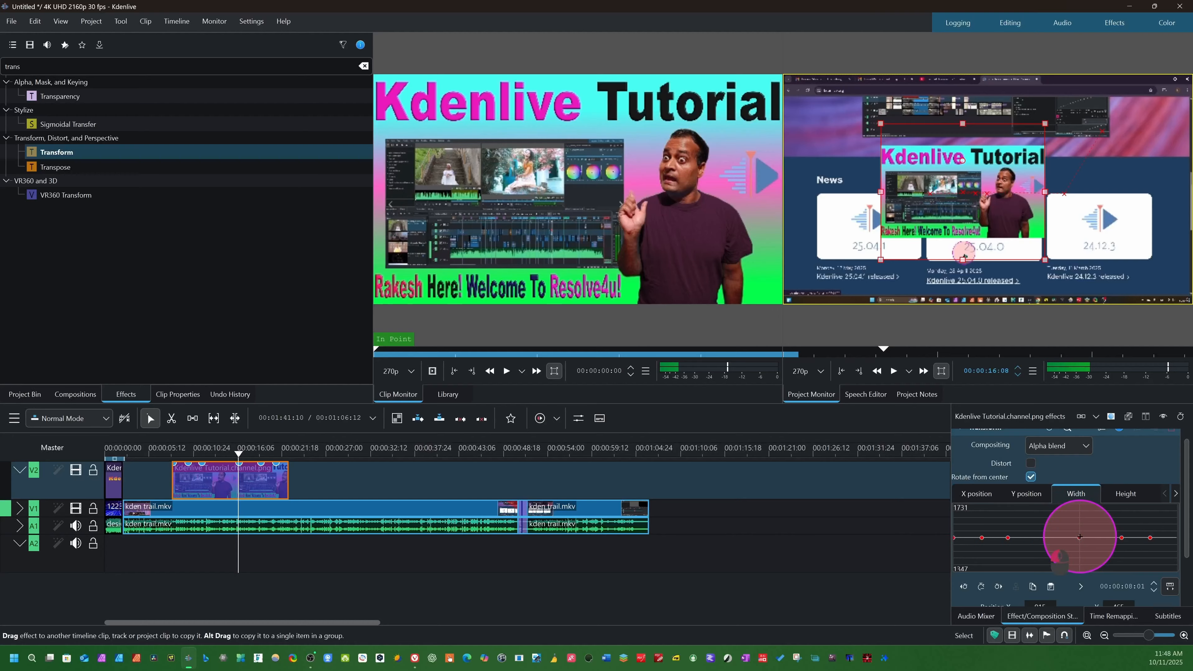
mouse_move(1078, 529)
left_mouse_down()
mouse_move(1107, 522)
mouse_move(1055, 531)
mouse_move(1079, 545)
left_mouse_up()
left_click_drag(1002, 562, 1026, 536)
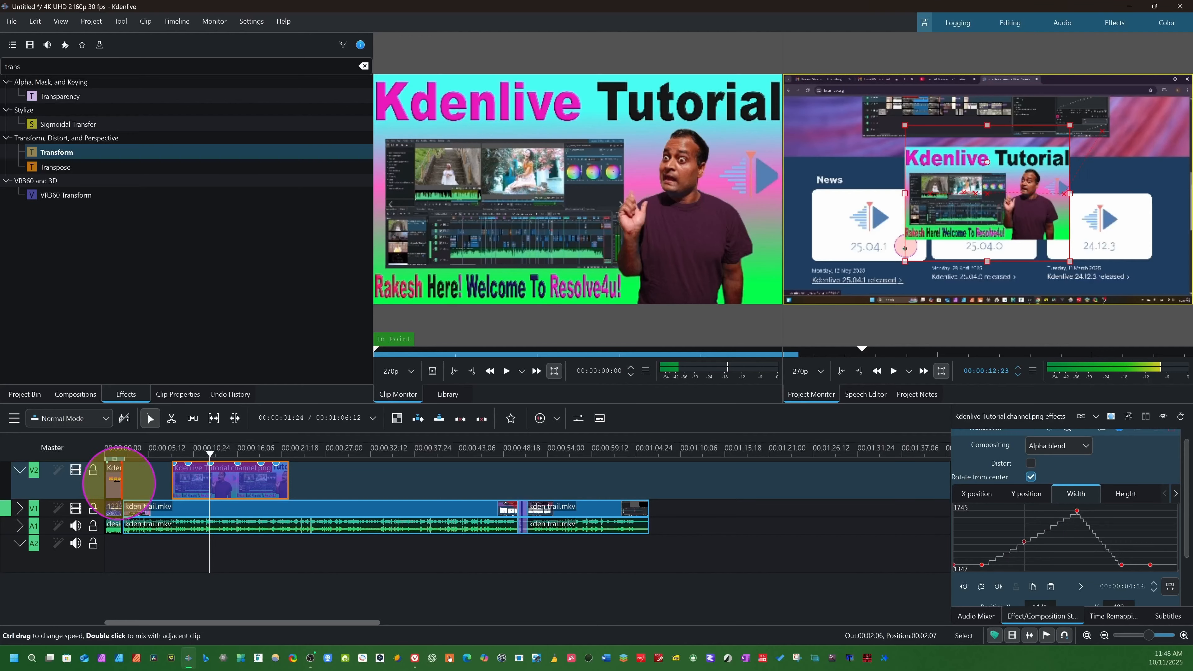
Play back the image animation from about the start of the overlay clip and return the playhead toward its middle
left_click_drag(222, 457, 168, 456)
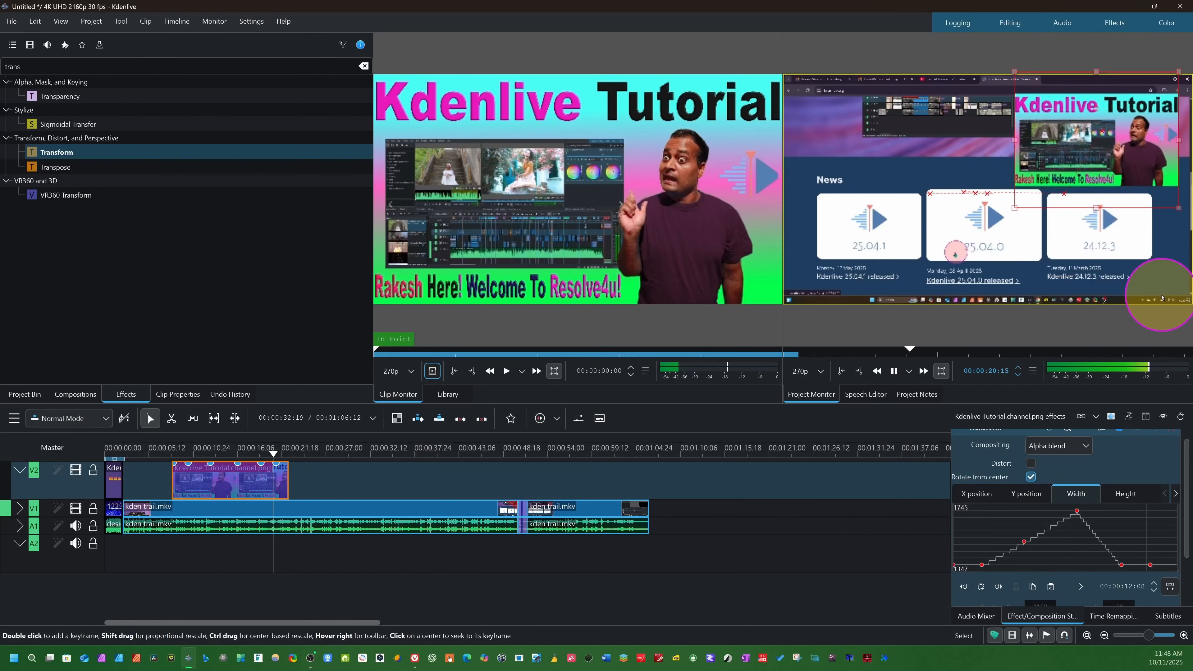
key("space")
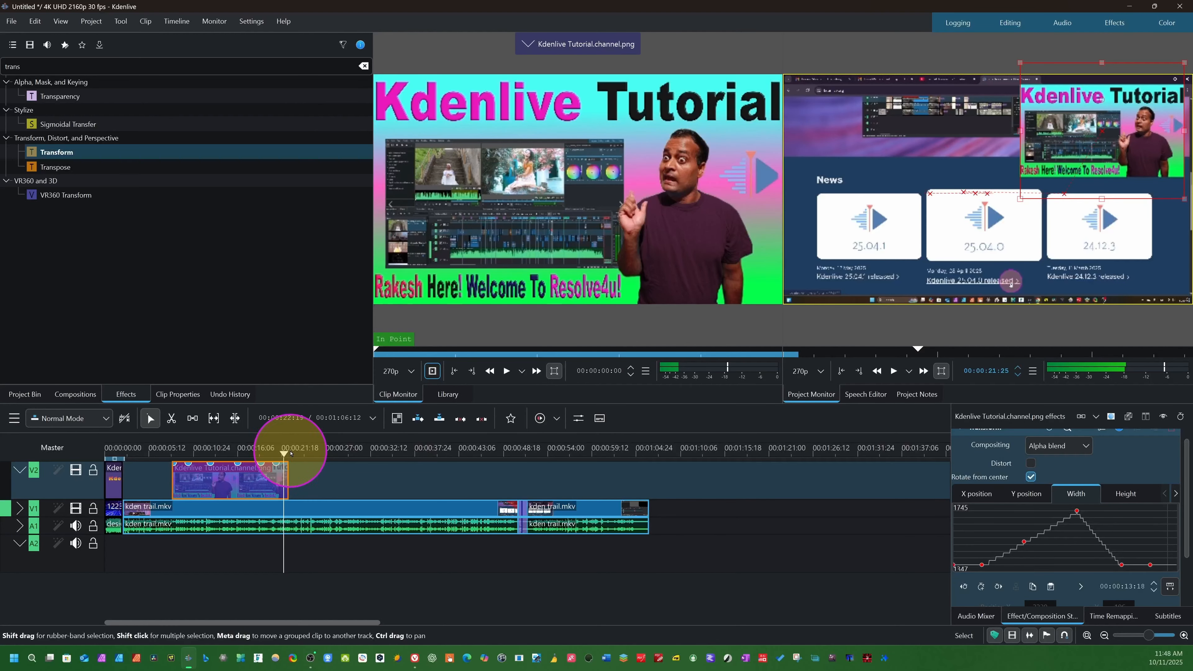
left_click_drag(281, 458, 205, 458)
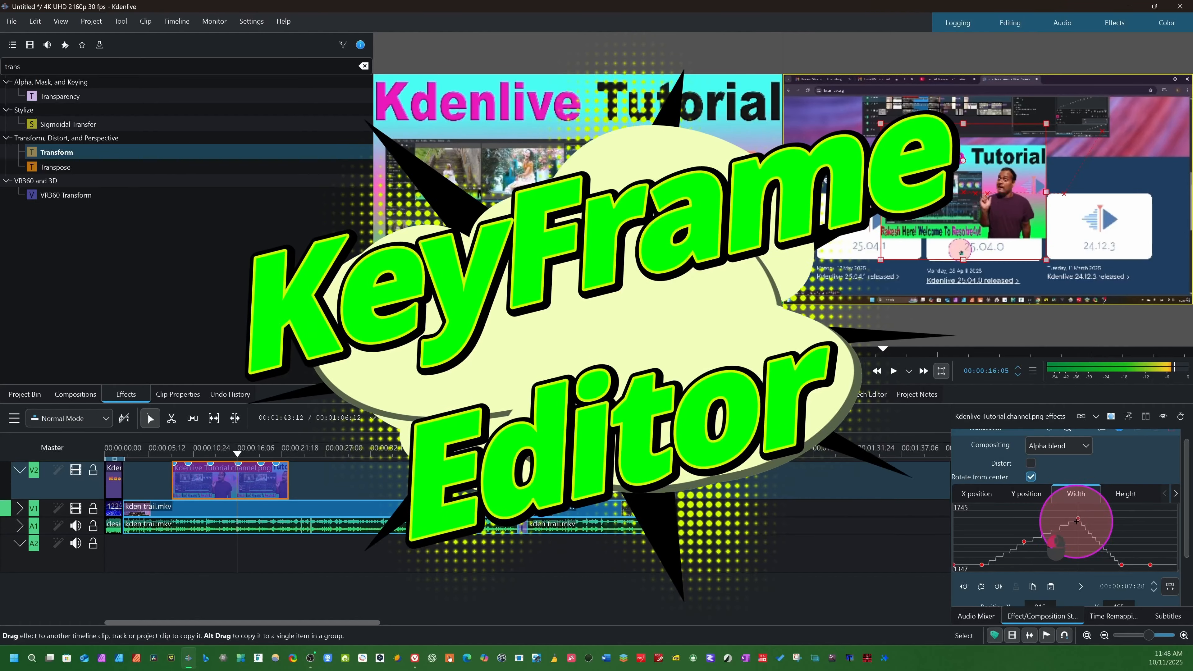
Refine the Width curve by lowering the peak slightly, raising the last two keyframes and moving the third keyframe earlier and higher
left_click_drag(1077, 522, 1075, 528)
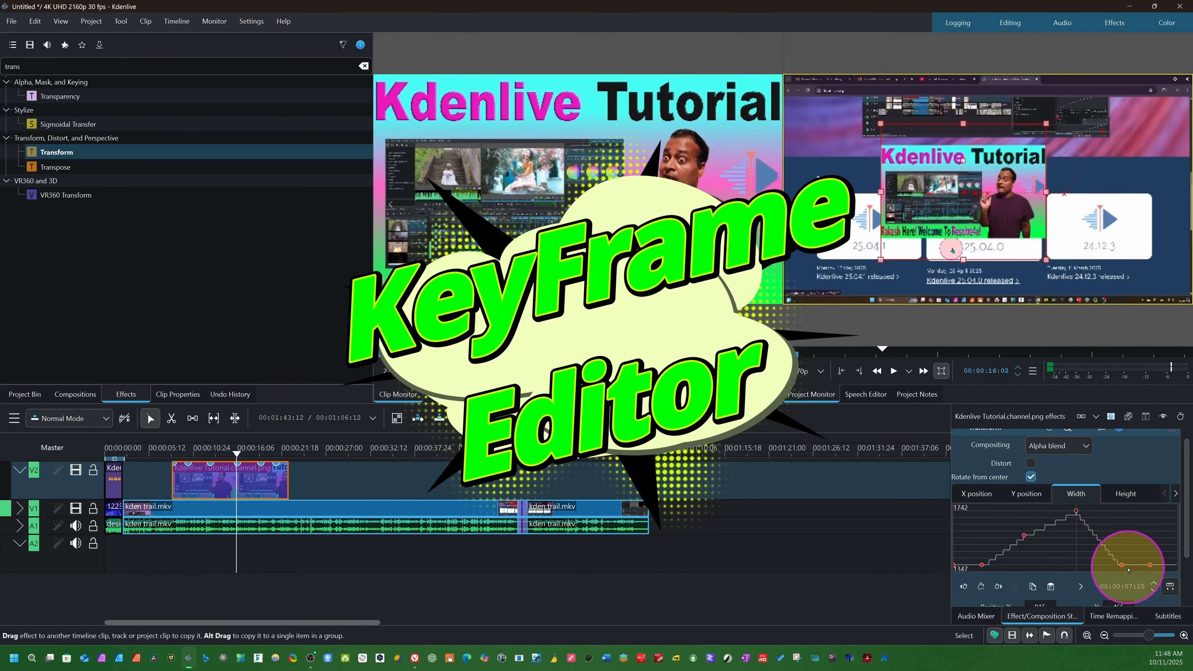
left_click_drag(1122, 565, 1151, 555)
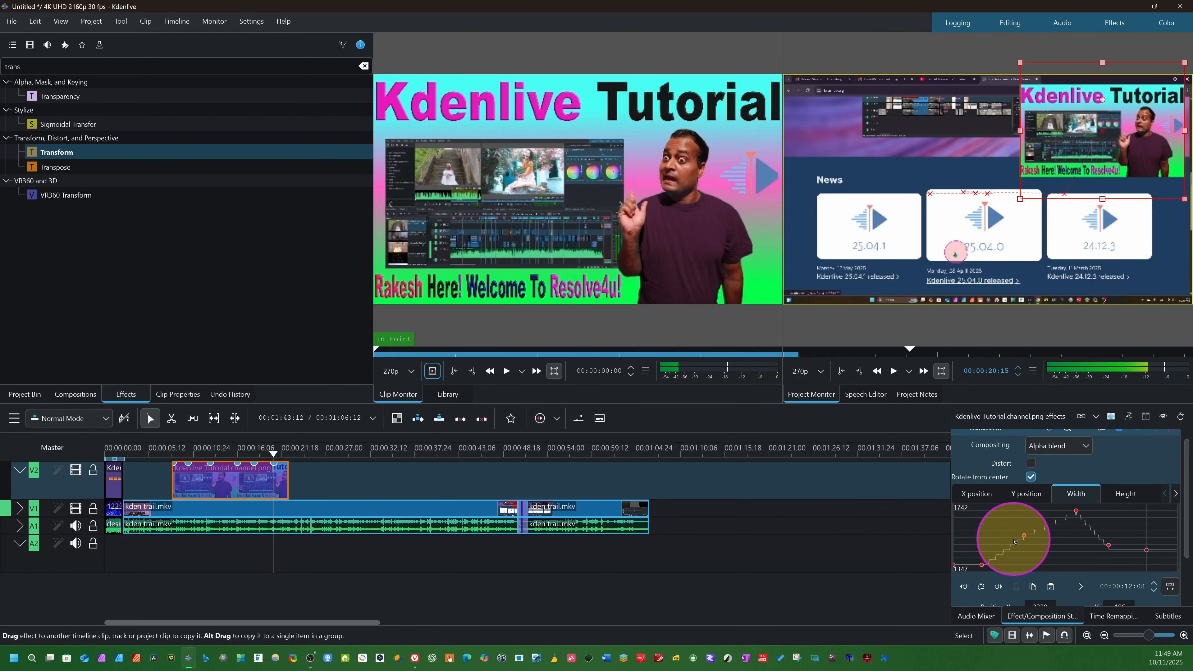
mouse_move(1032, 543)
left_mouse_down()
mouse_move(1034, 553)
mouse_move(997, 488)
mouse_move(1016, 519)
left_mouse_up()
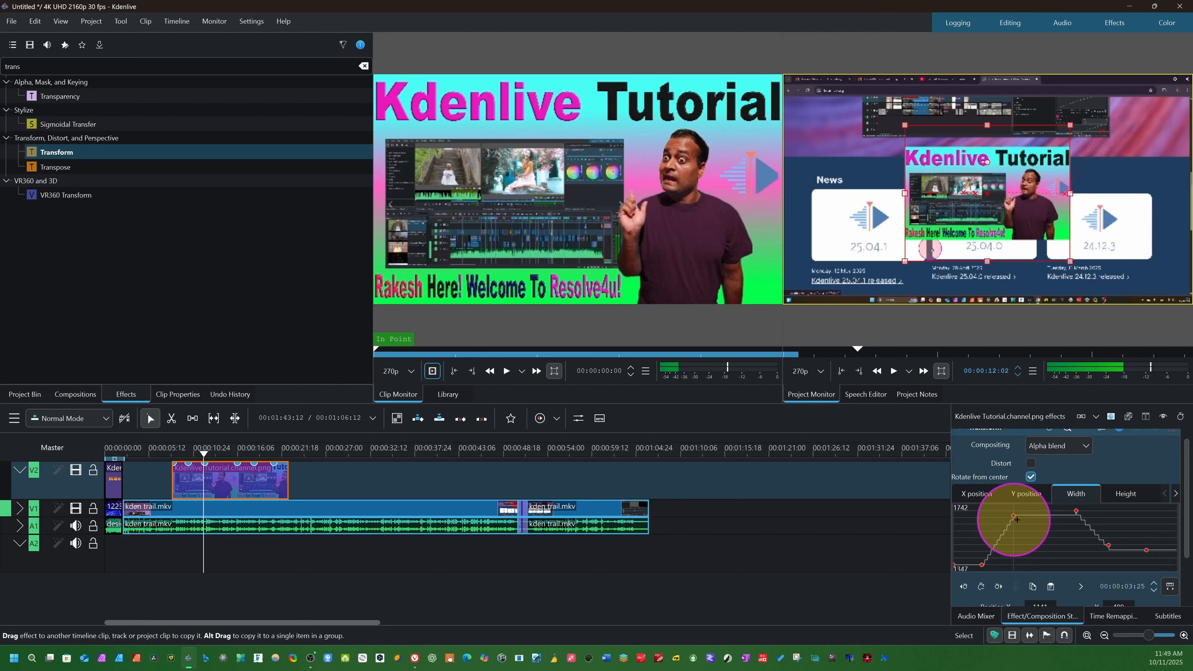
left_click(188, 455)
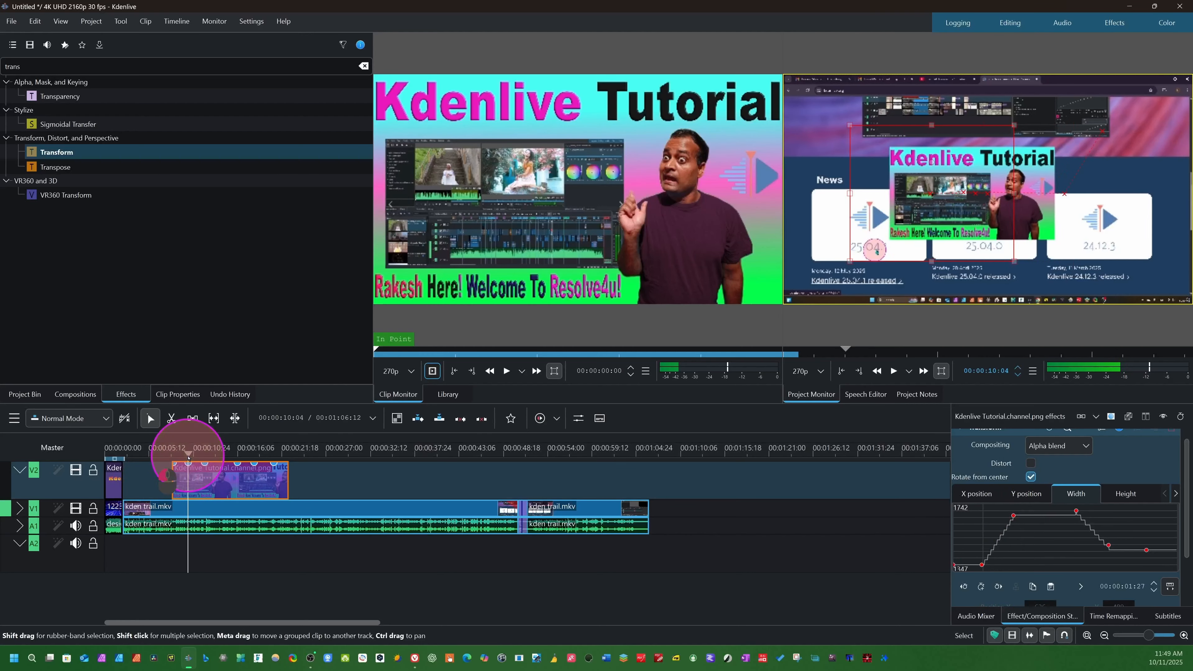
Play back the overlay image animation, replay the project from its start, and move the playhead to about 00:00:40
key("space")
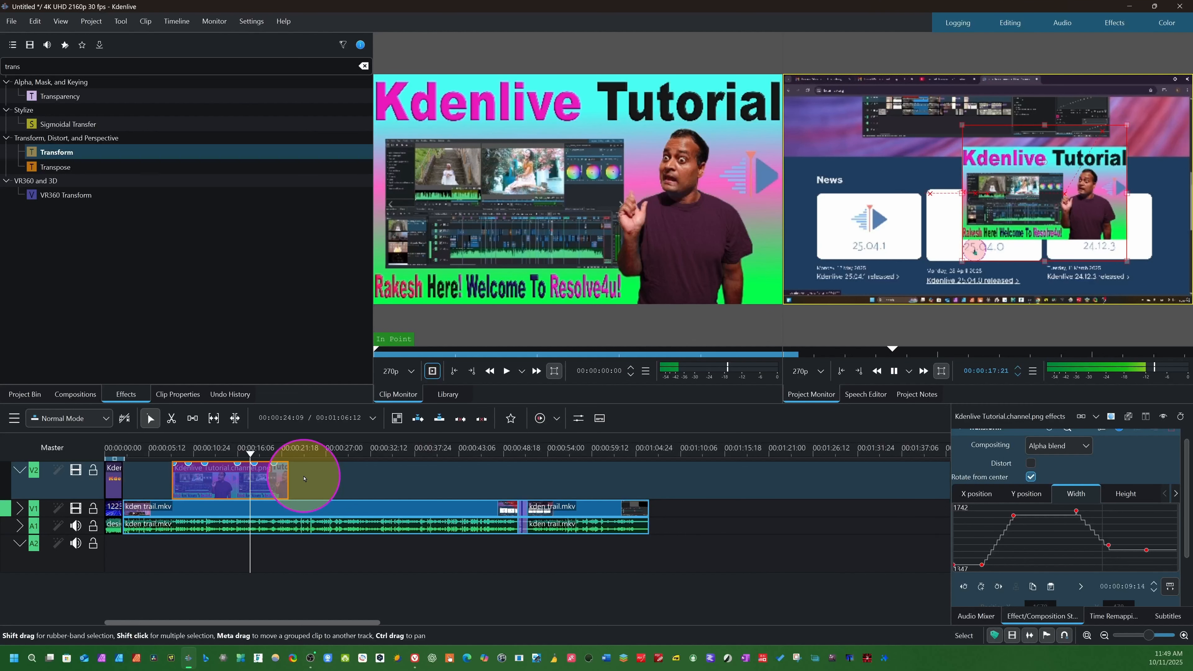
key("space")
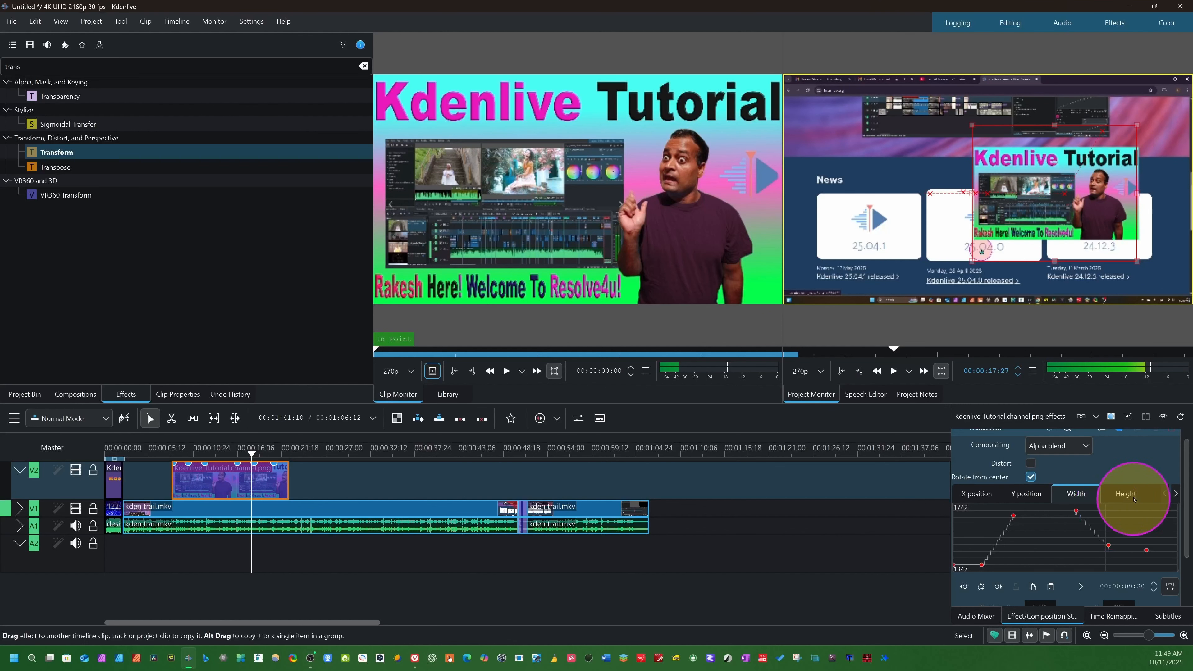
mouse_move(1188, 532)
left_mouse_down()
mouse_move(1191, 591)
mouse_move(1188, 516)
left_mouse_up()
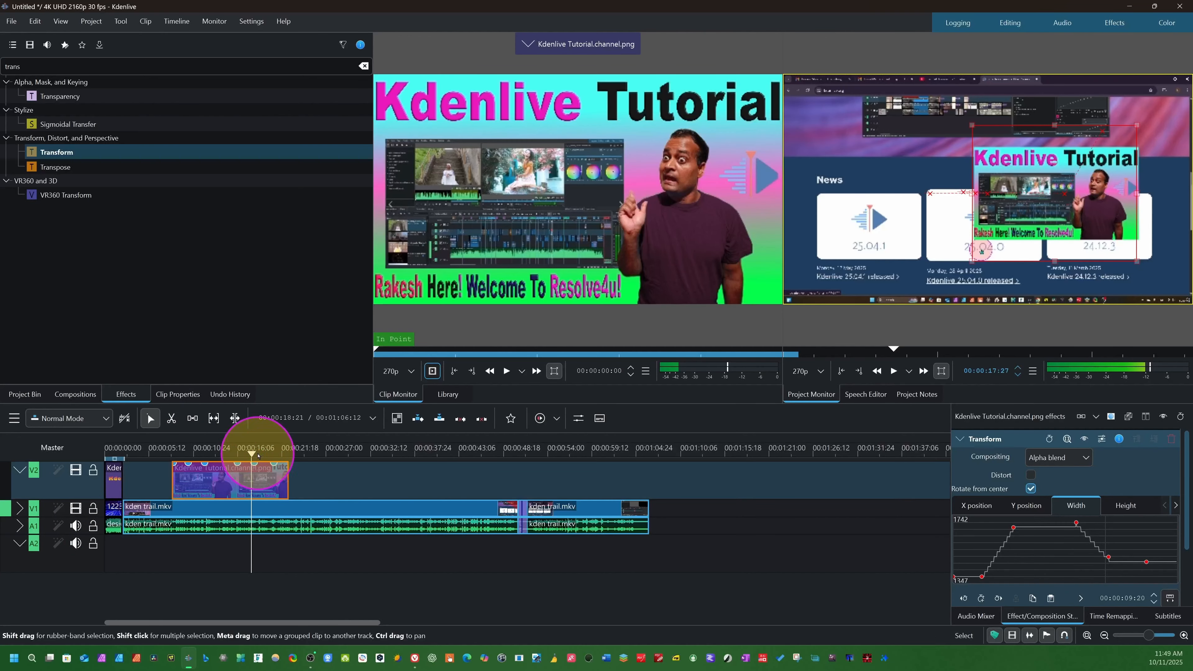
left_click_drag(258, 455, 107, 480)
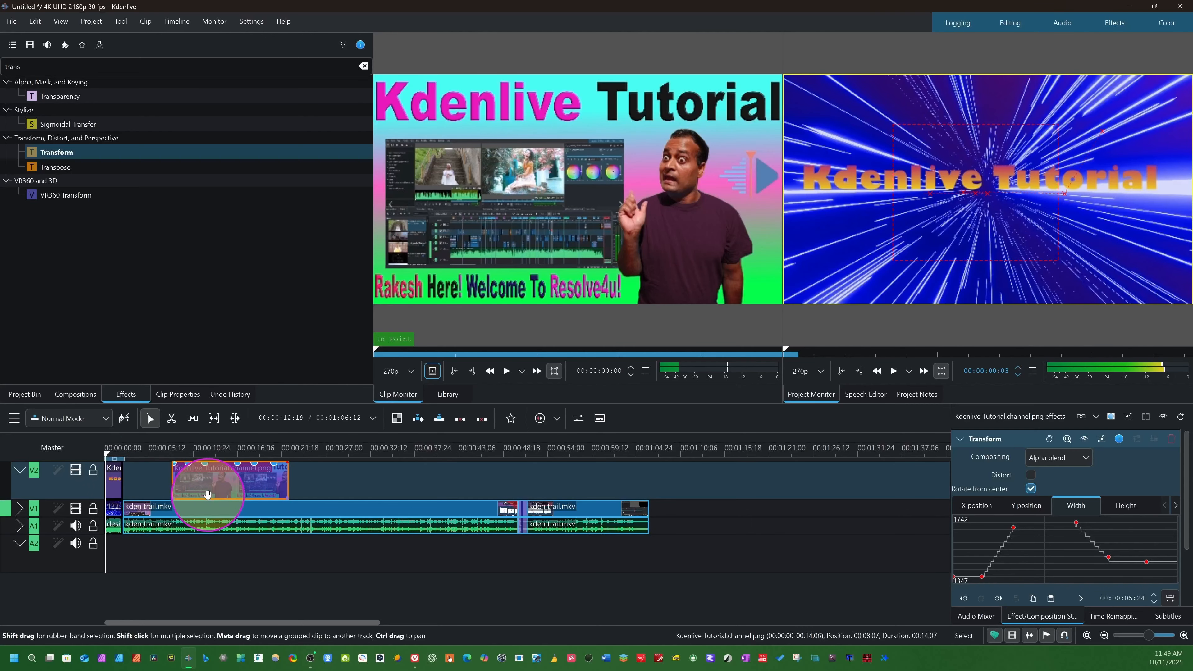
key("space")
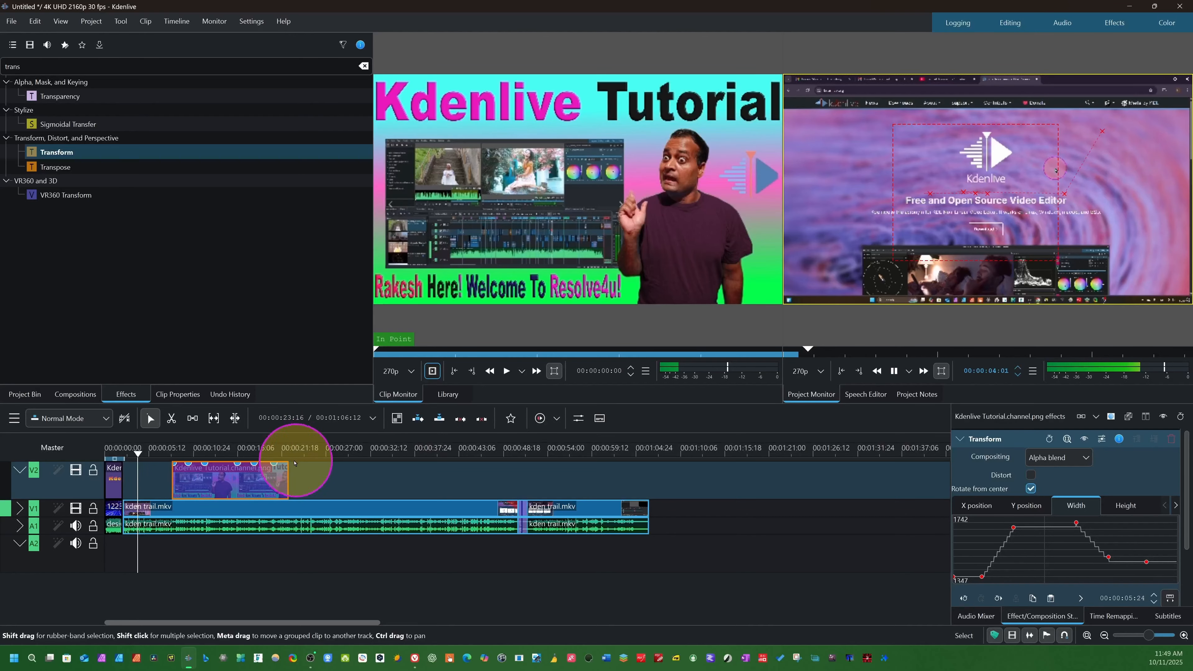
left_click(434, 506)
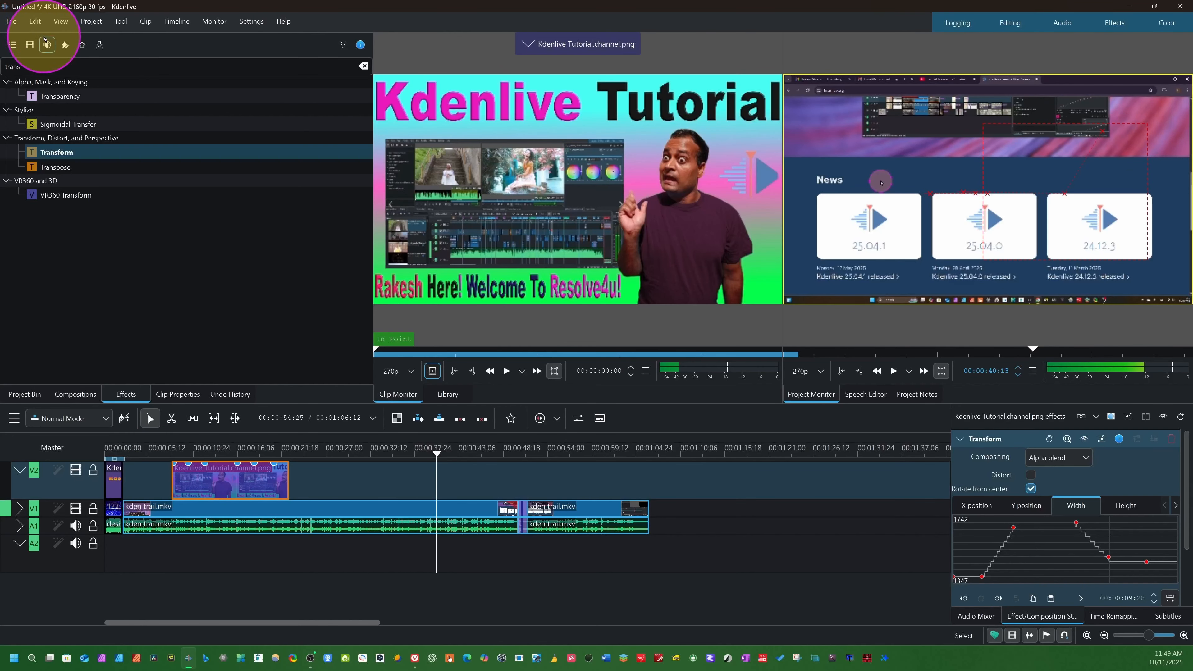
Show Online Resources, switch the service to Pexels Photos and then Pixabay Photos, and browse the image results for "sound"
left_click(39, 20)
left_click(60, 21)
left_click(60, 22)
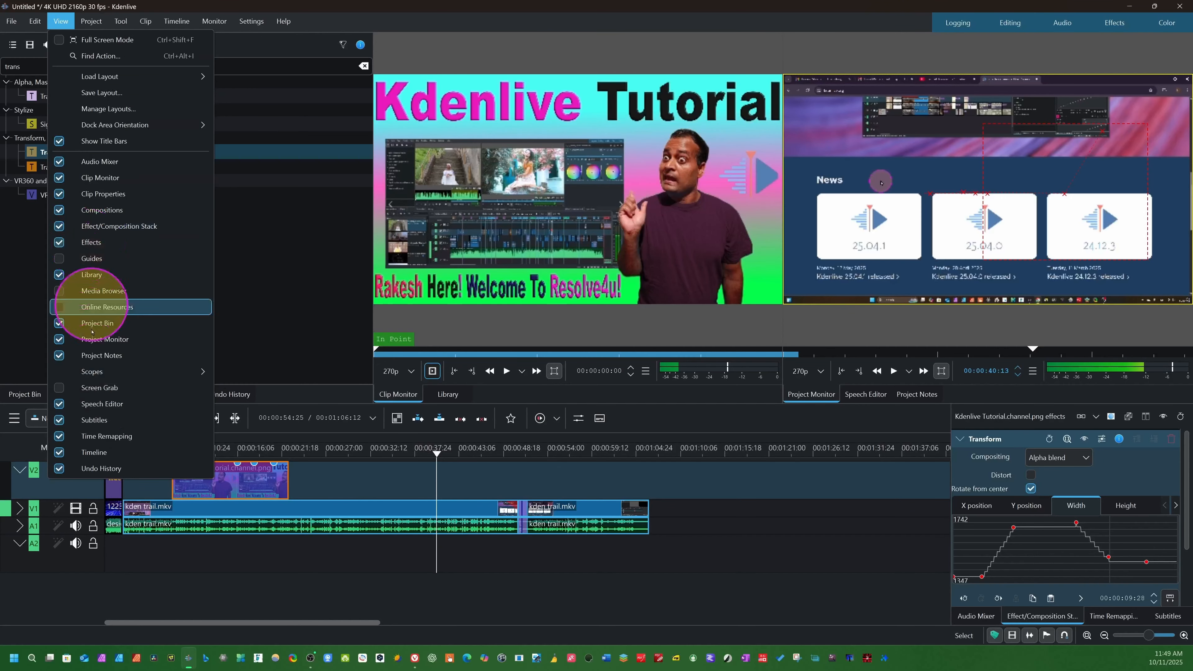
left_click(56, 307)
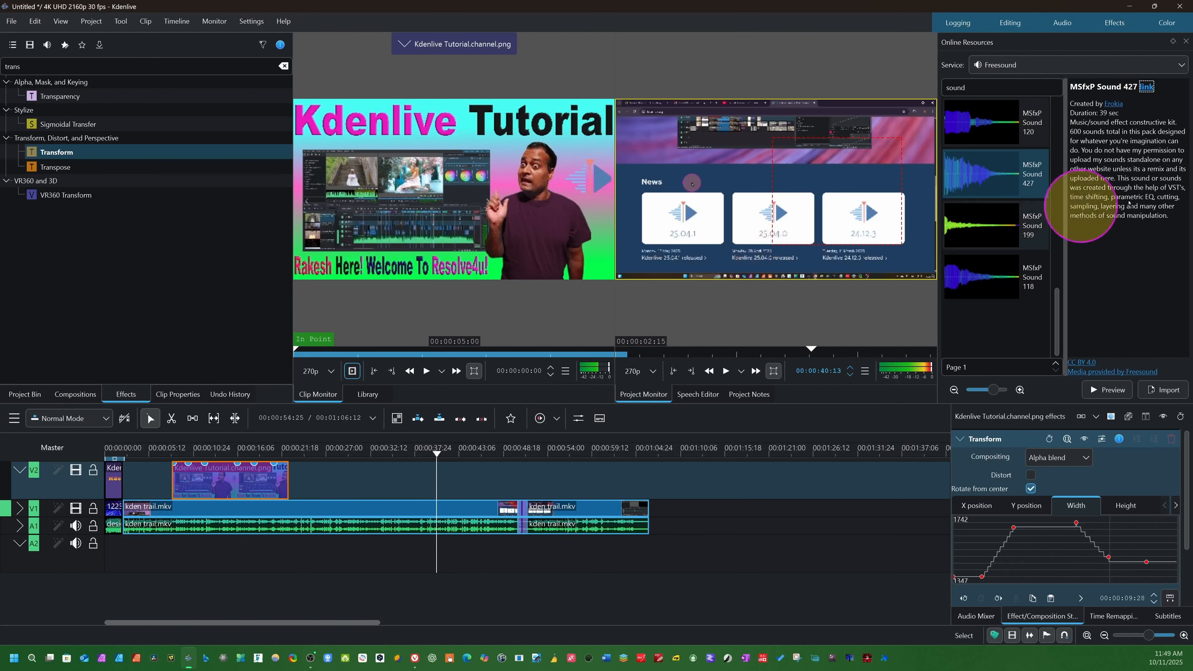
left_click(1020, 65)
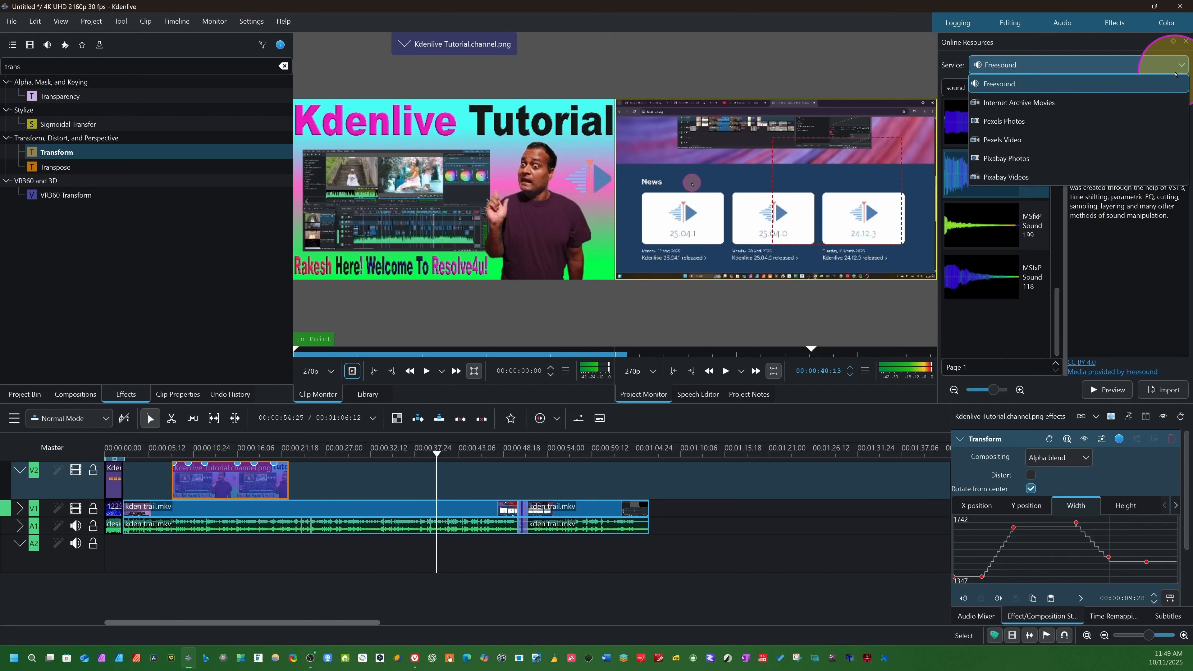
left_click(1015, 131)
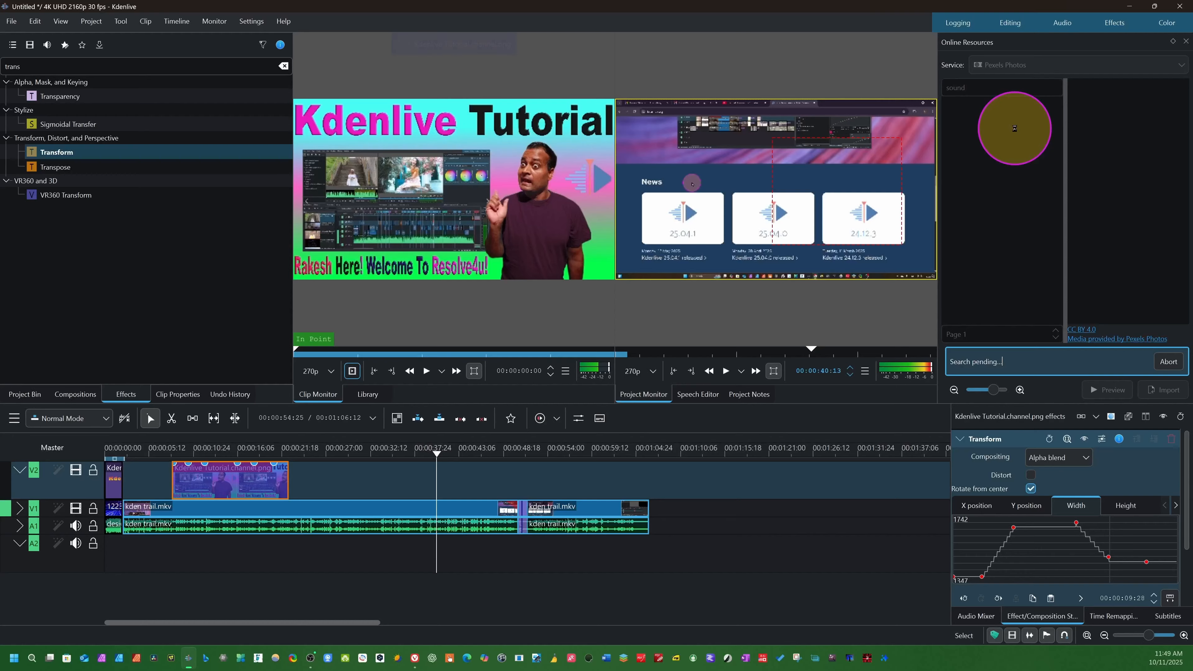
left_click(1183, 67)
left_click(1039, 159)
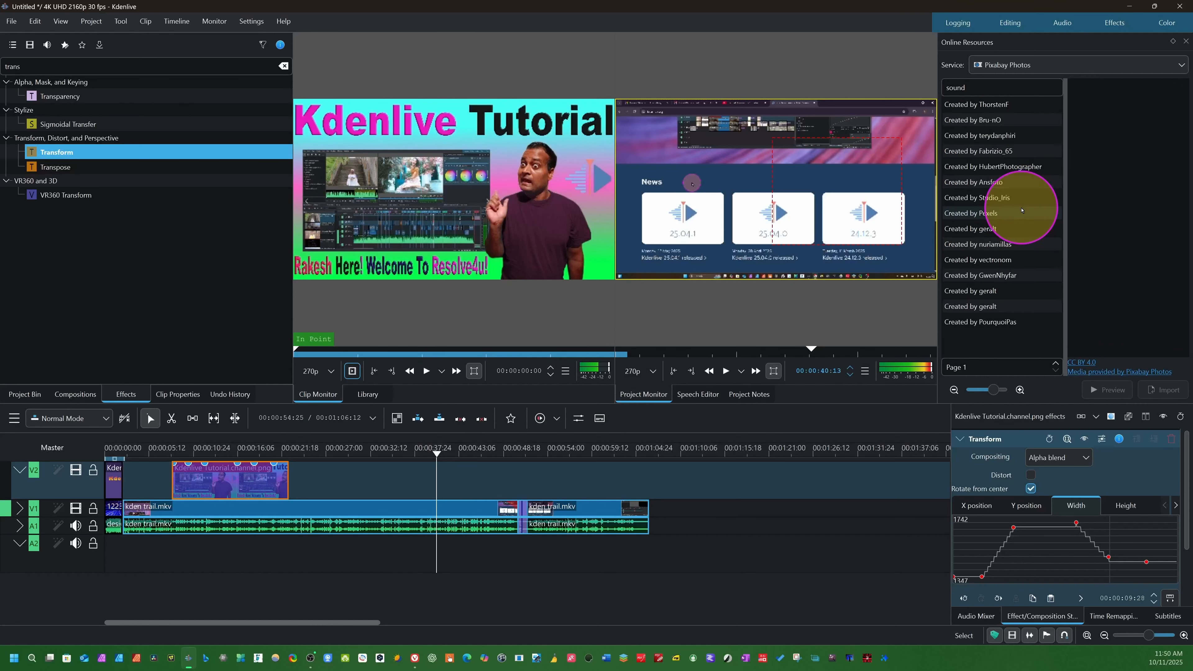
scroll(1010, 320, "down", 5)
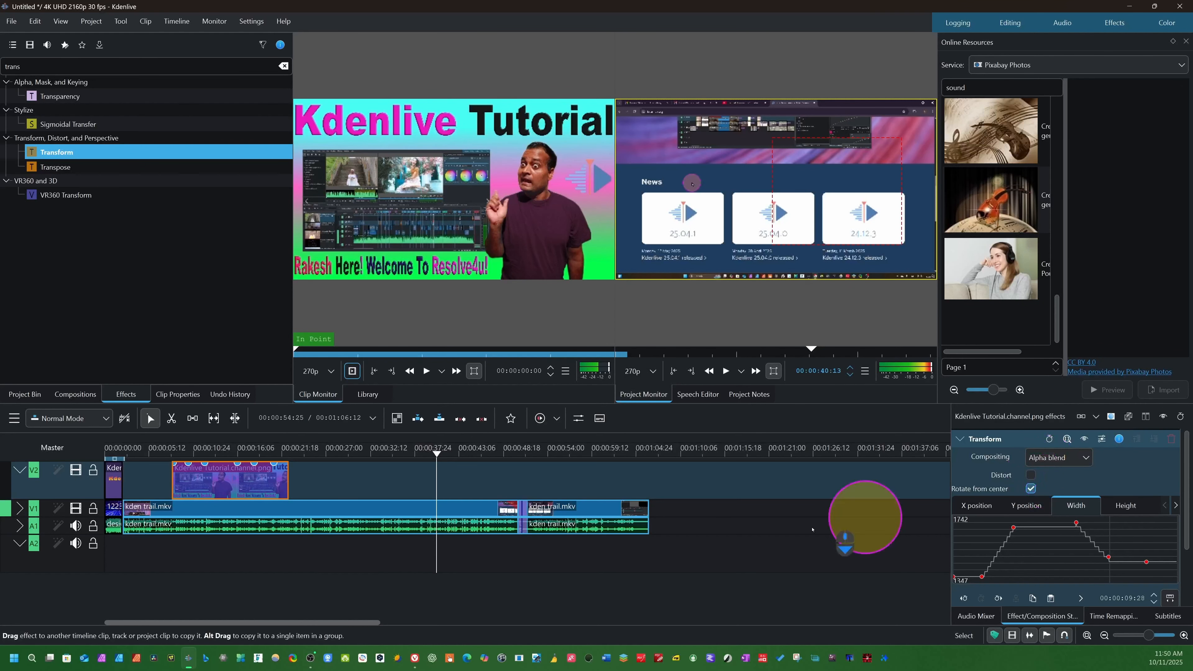
Hide Online Resources again and move the timeline playhead to about 00:00:30, past the overlay image clip
left_click(60, 21)
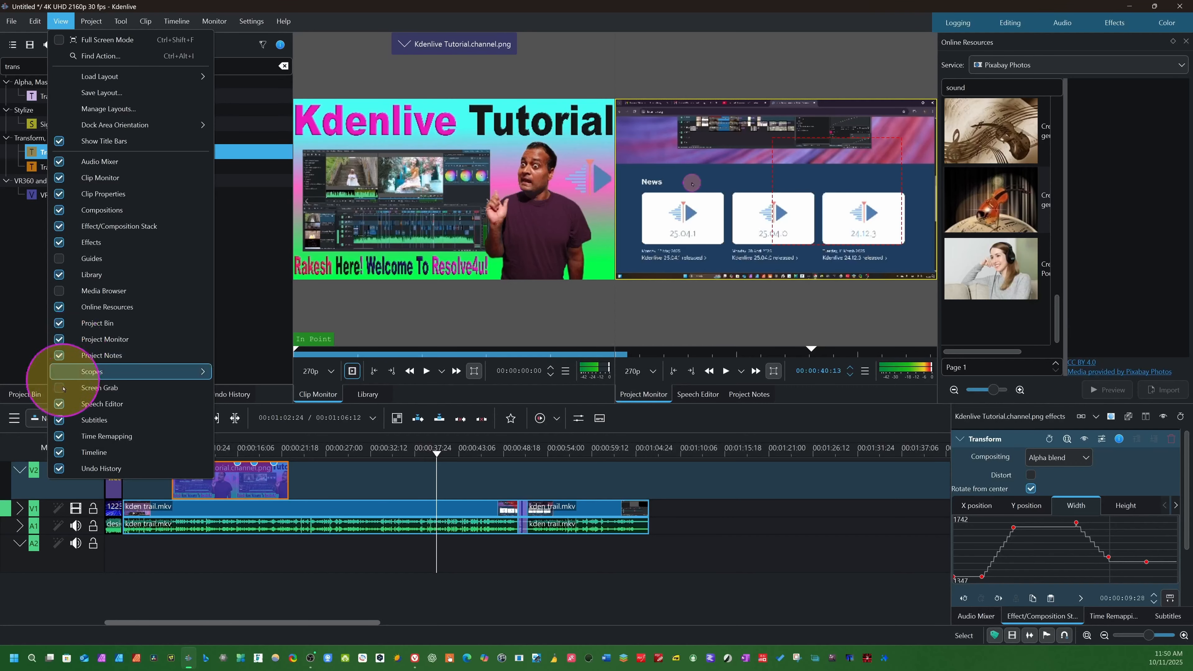
left_click(60, 308)
left_click(234, 469)
left_click_drag(225, 469, 358, 452)
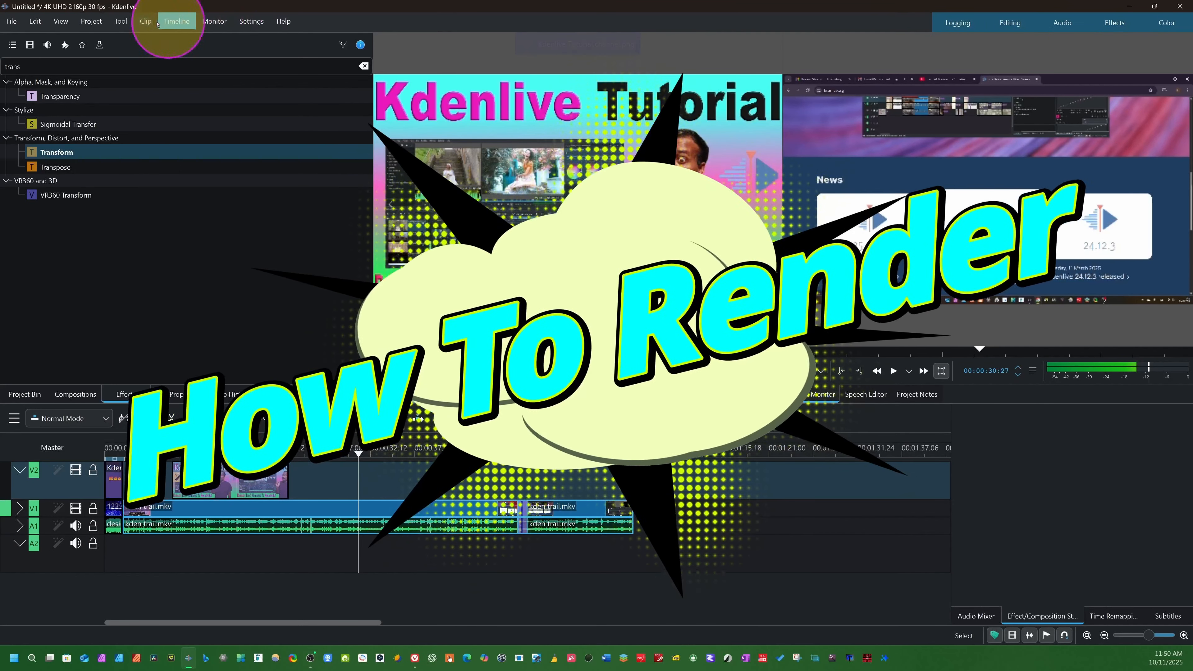
Open the project's Rendering dialog, check its Scripts and Job Queue sections, and return to the Render Project settings
left_click(90, 22)
left_click(106, 259)
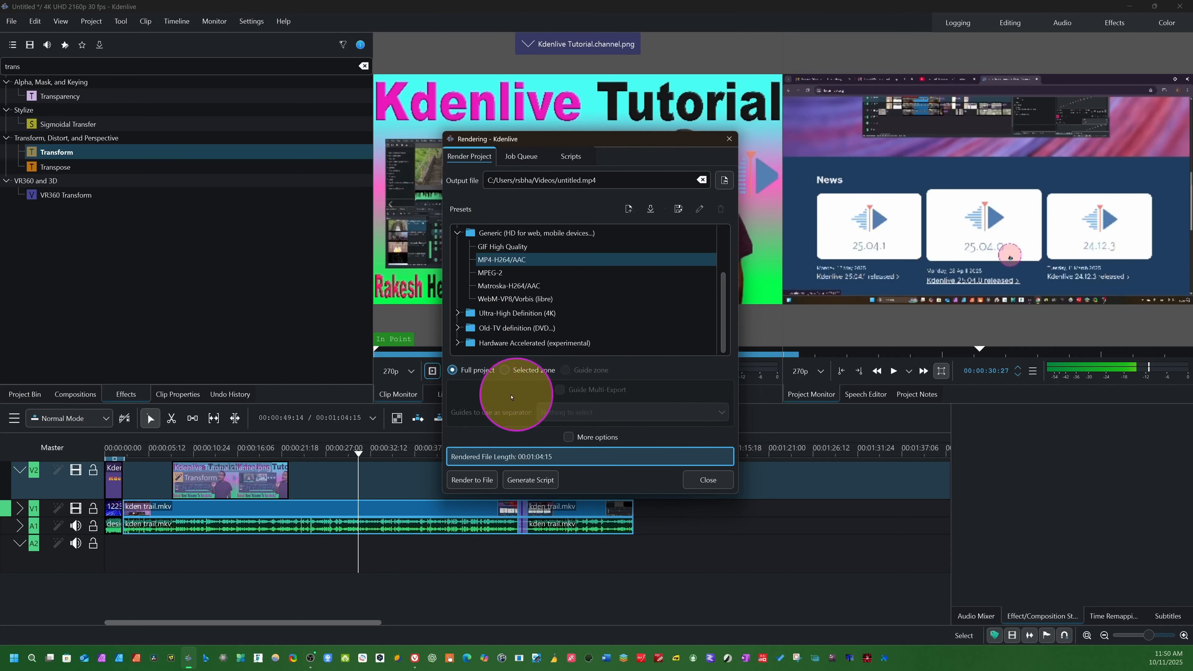
left_click(512, 156)
left_click(559, 155)
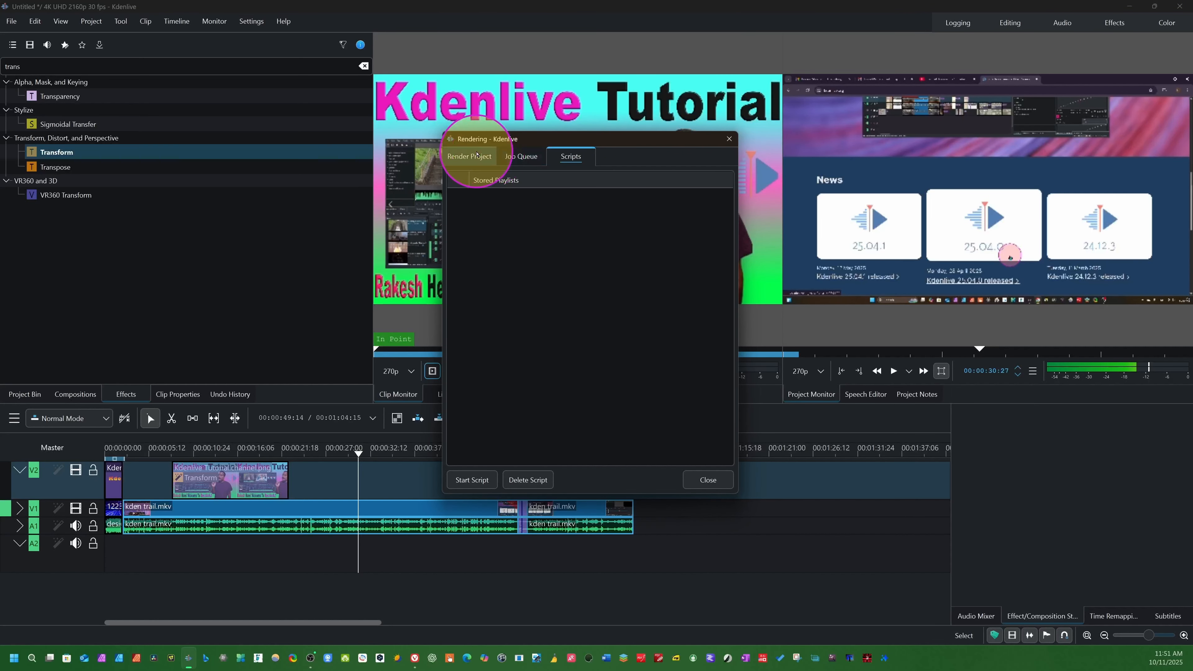
left_click(477, 156)
left_click(521, 156)
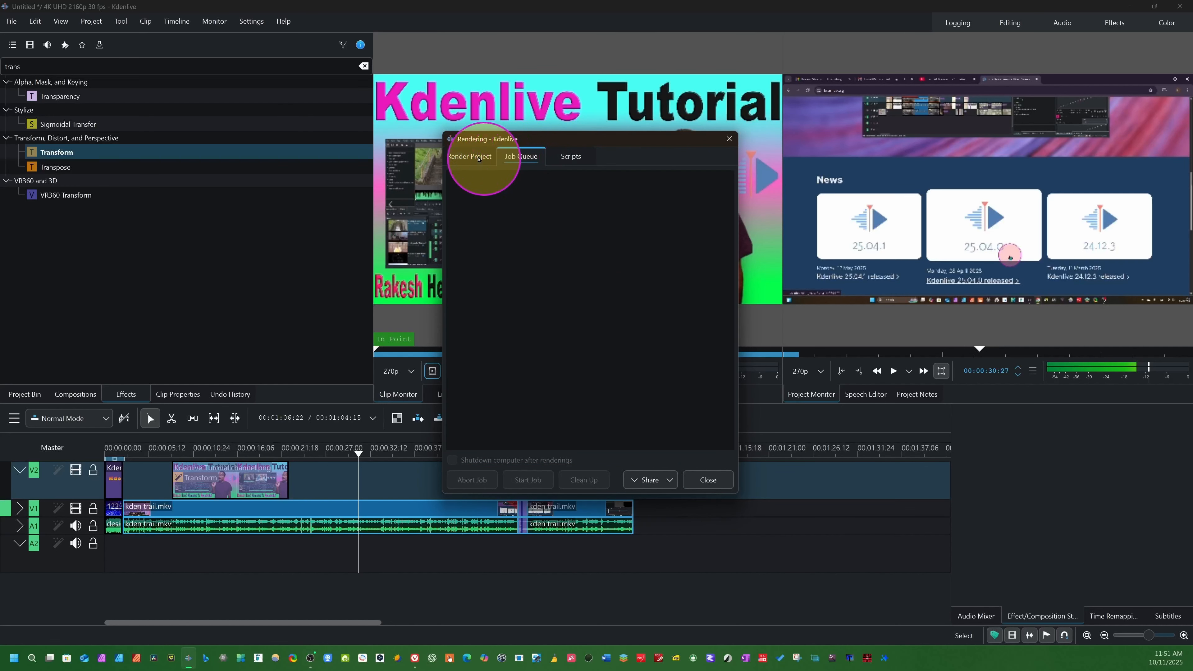
left_click(465, 158)
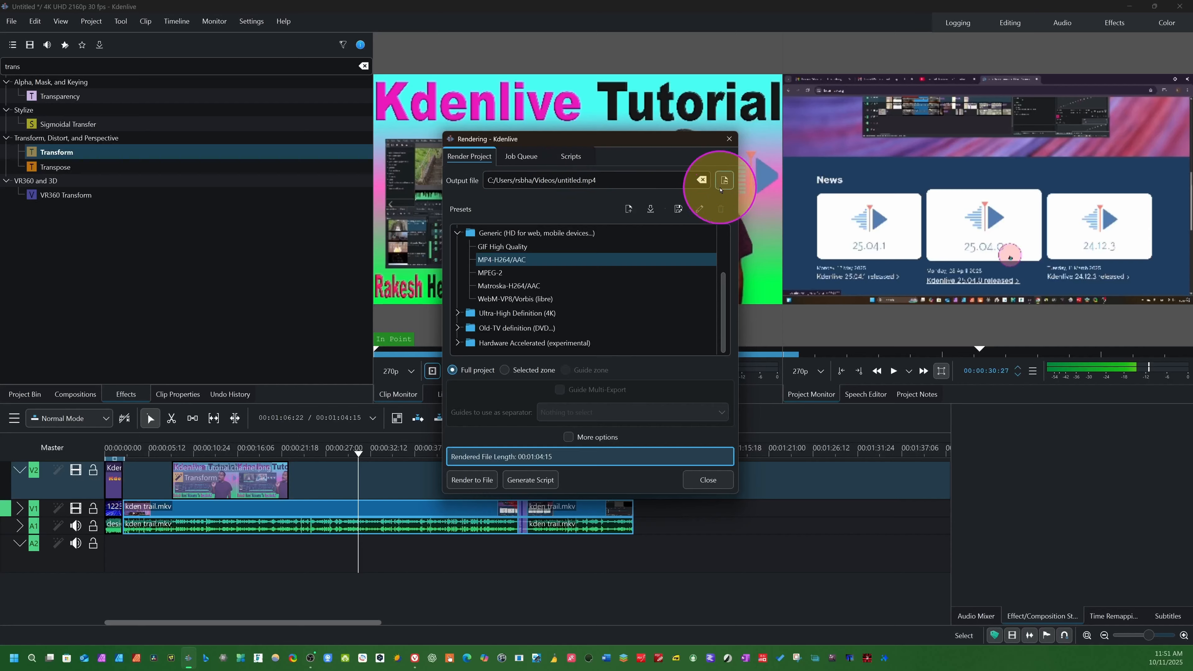
Set the render output to an MP4 file named "kdn trial" in the Kdenlive Export Folder on drive F
left_click(726, 184)
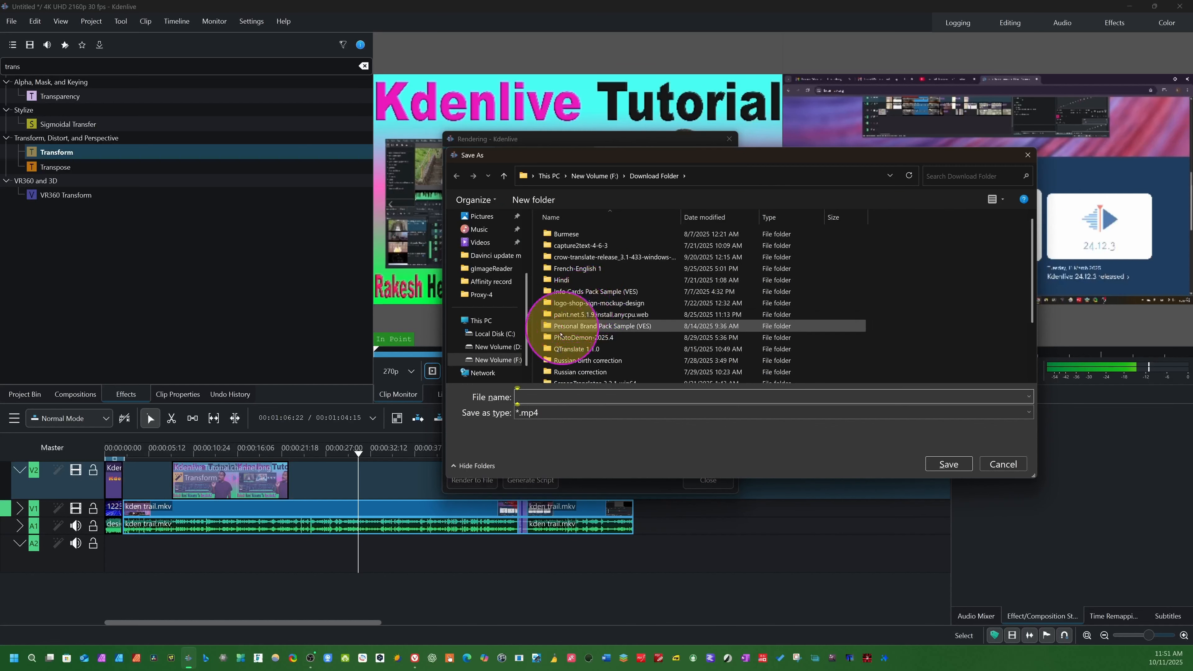
left_click(498, 359)
scroll(736, 369, "down", 5)
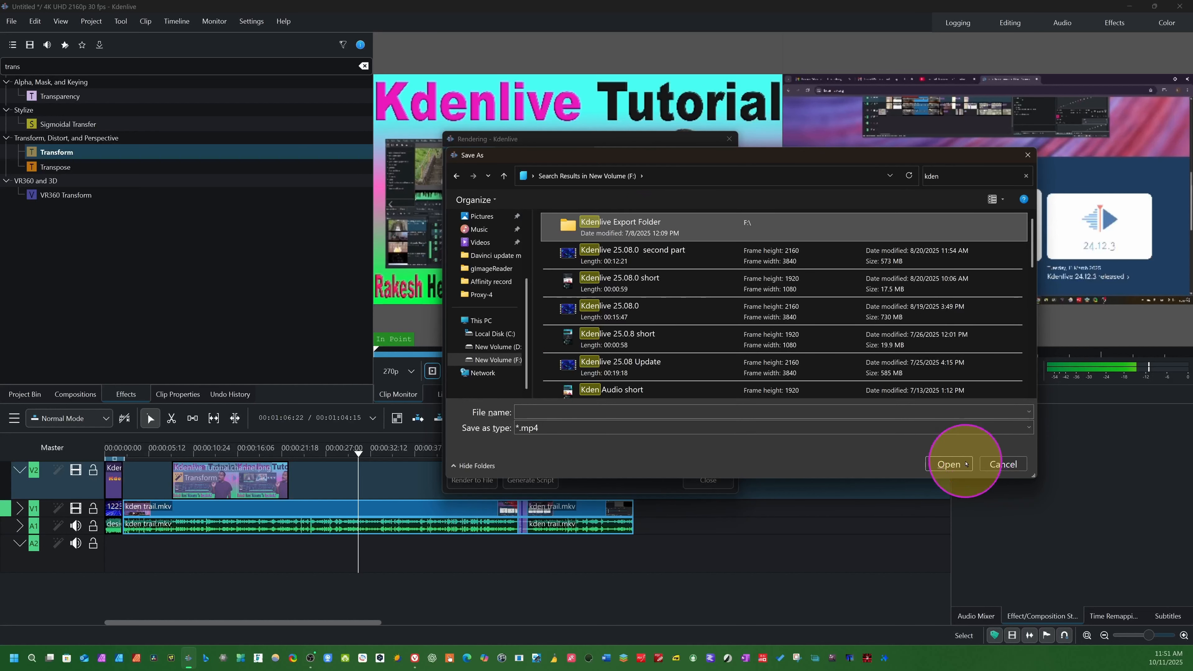
left_click(954, 462)
left_click(537, 441)
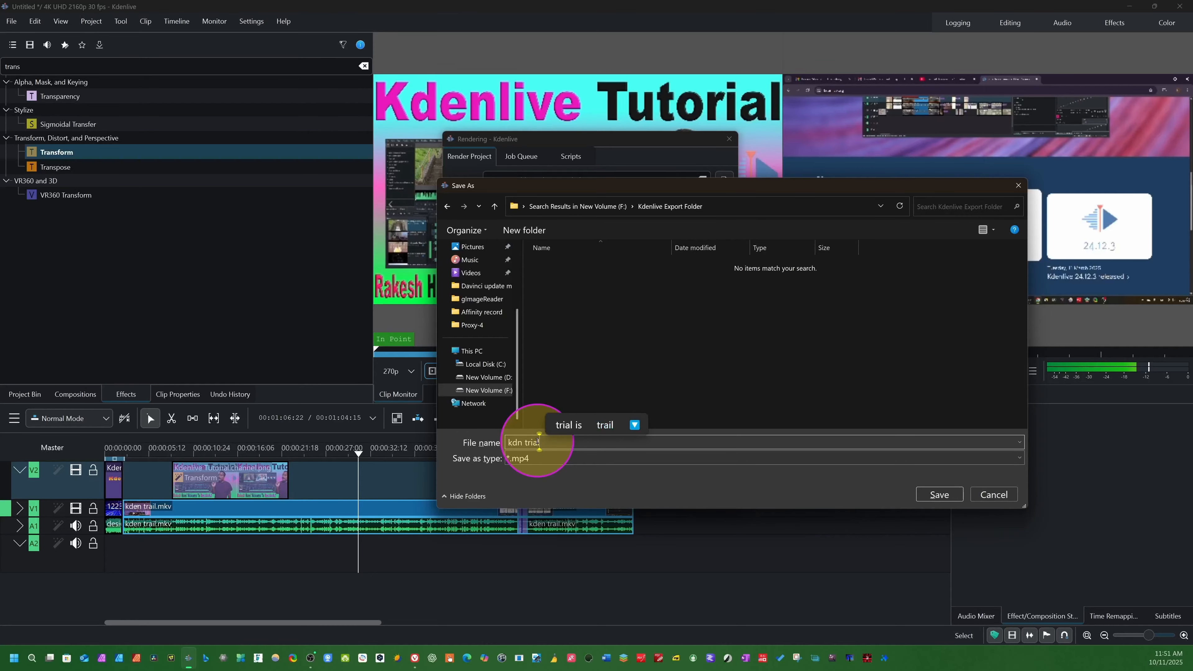
left_click(1007, 459)
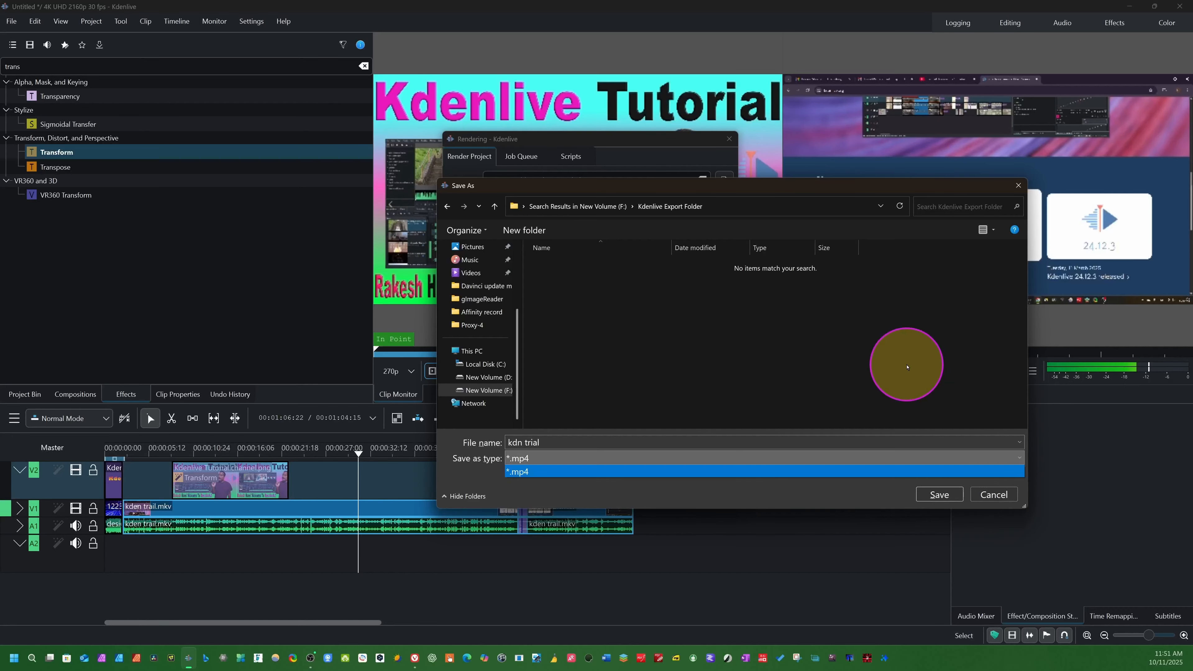
left_click(905, 366)
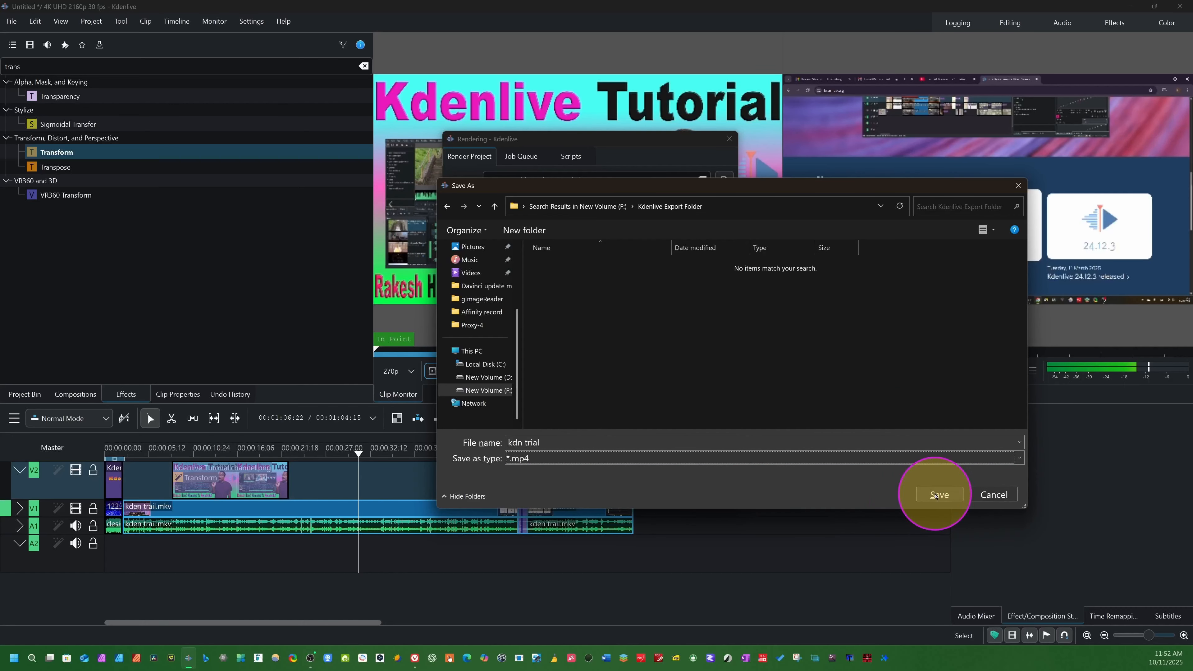
left_click(939, 495)
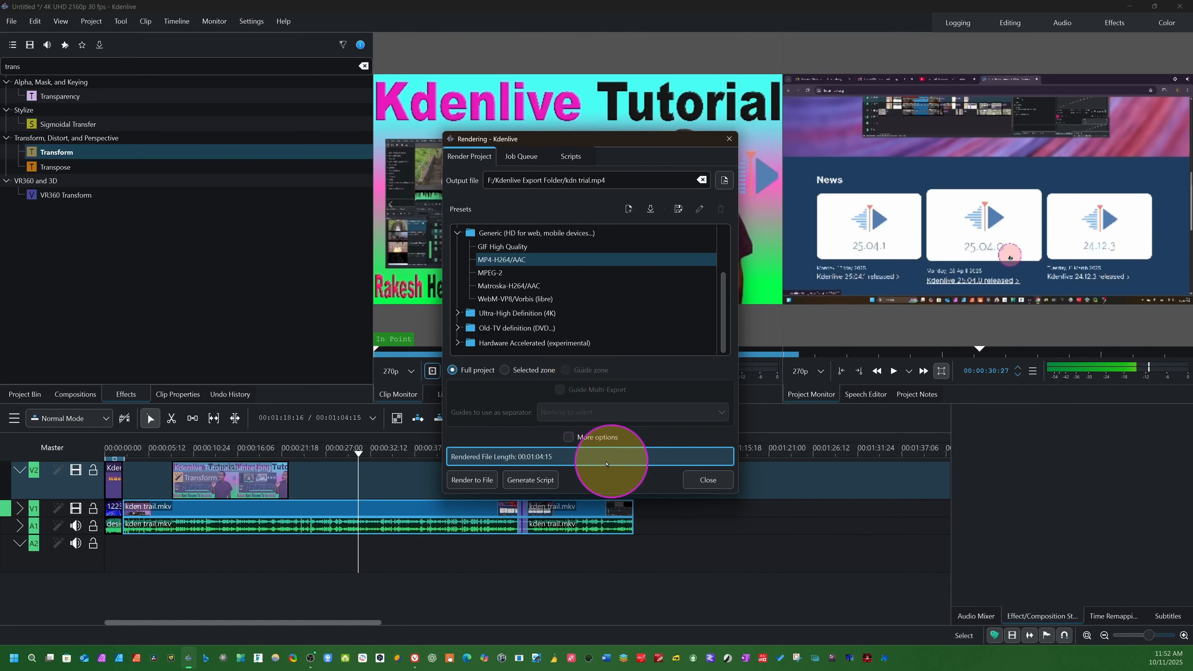
Show the additional render options and examine the video, audio, quality, encoder and after-export settings
left_click(567, 437)
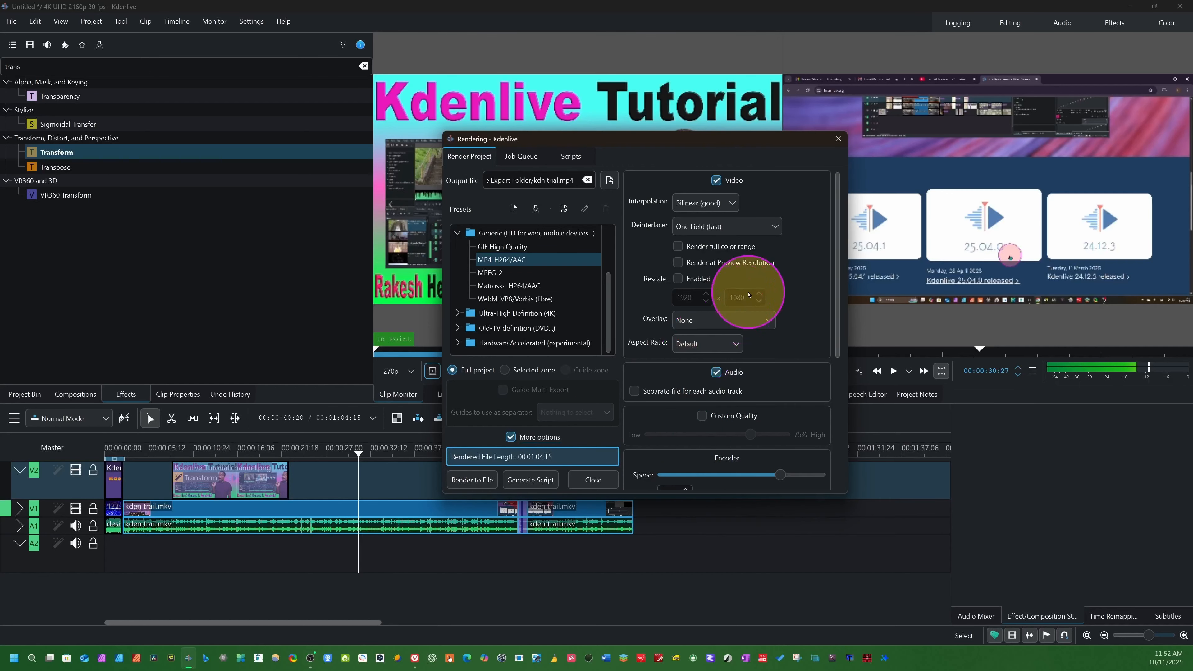
scroll(830, 384, "down", 3)
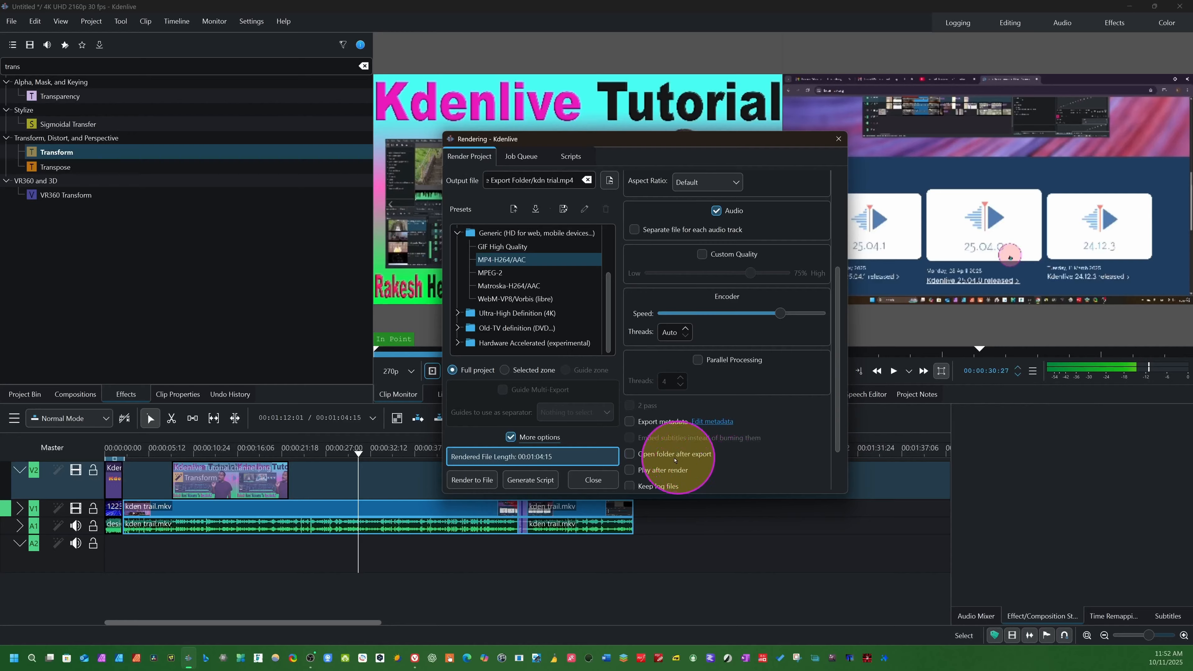
scroll(630, 413, "down", 2)
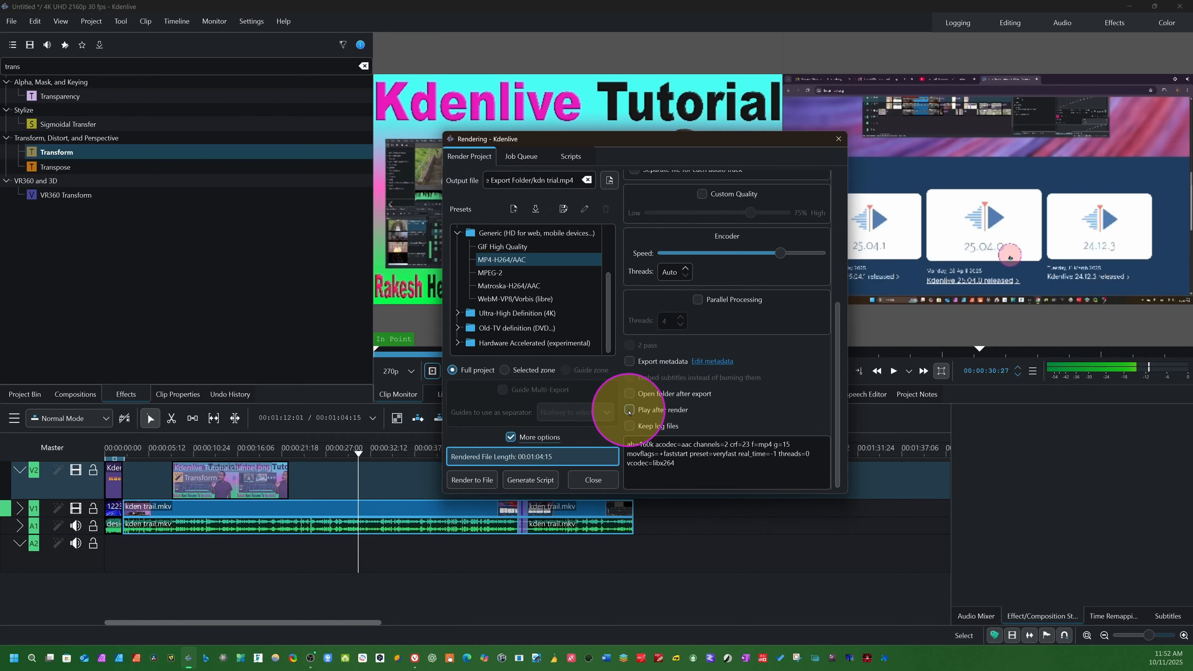